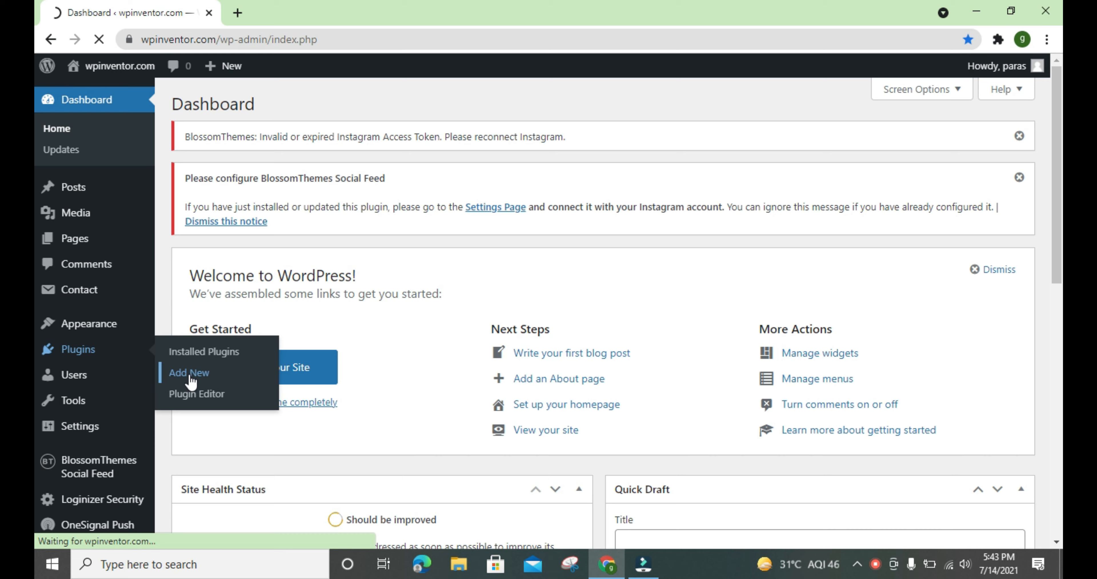
- Open the page for adding new plugins and search the plugin directory for "amp"
click(189, 374)
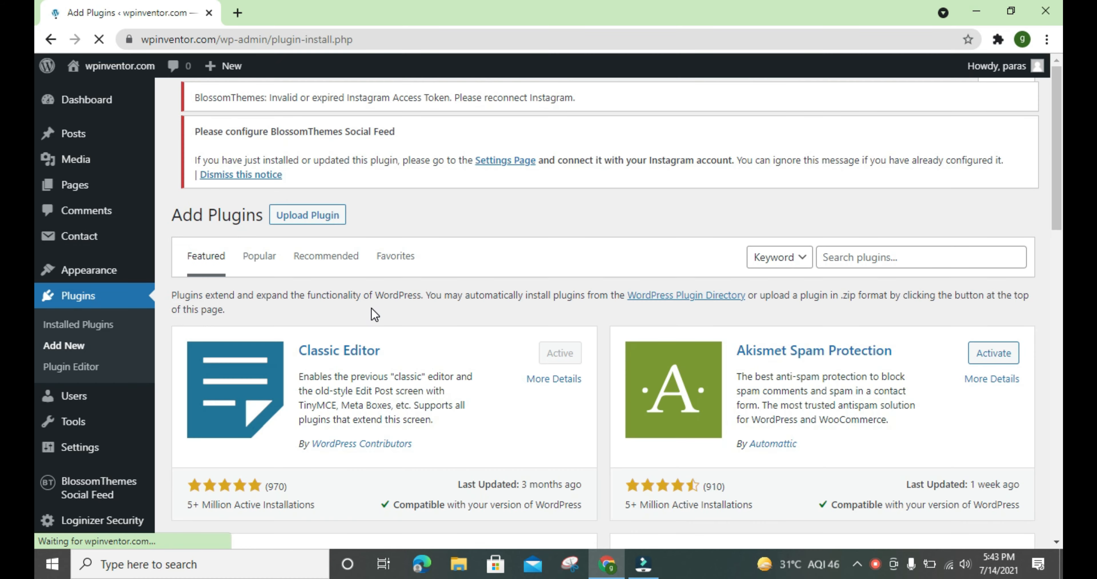
click(950, 261)
text(amp)
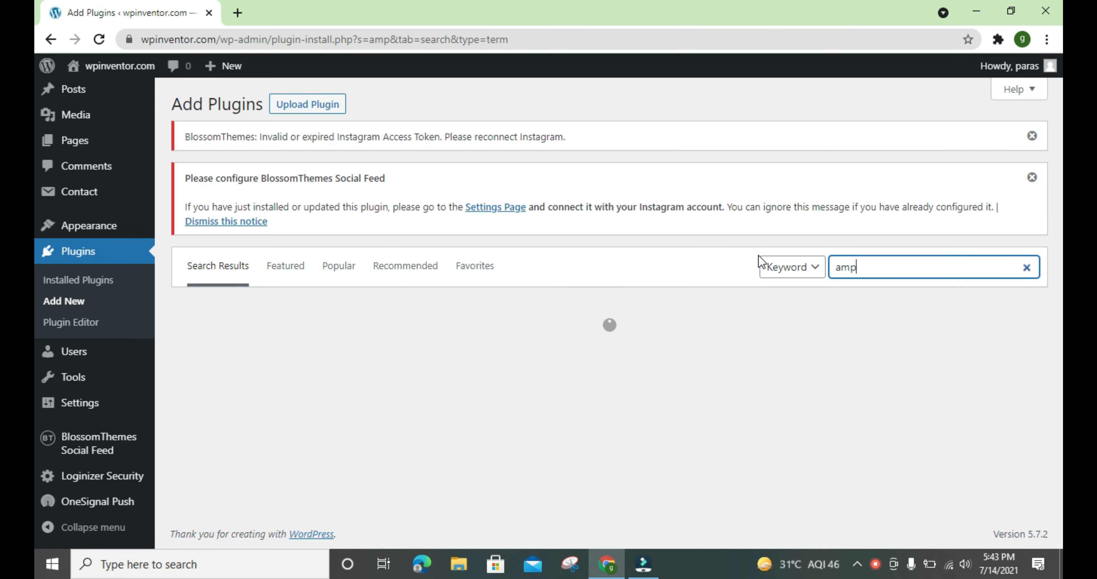
scroll(728, 267, down, 2)
scroll(729, 267, down, 1)
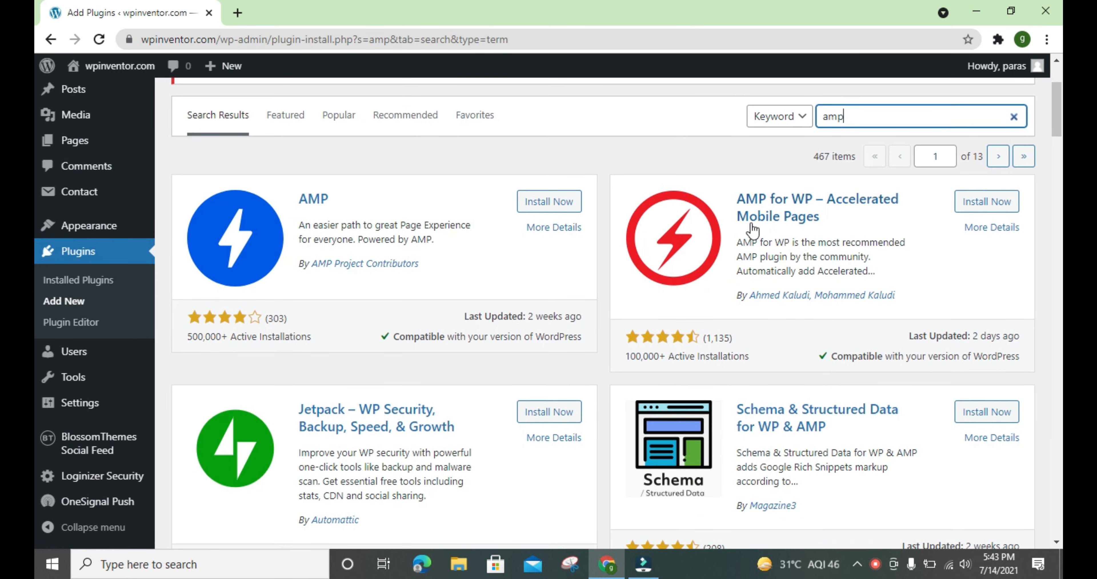
- Install and activate the "AMP for WP – Accelerated Mobile Pages" plugin
drag(736, 198, 829, 201)
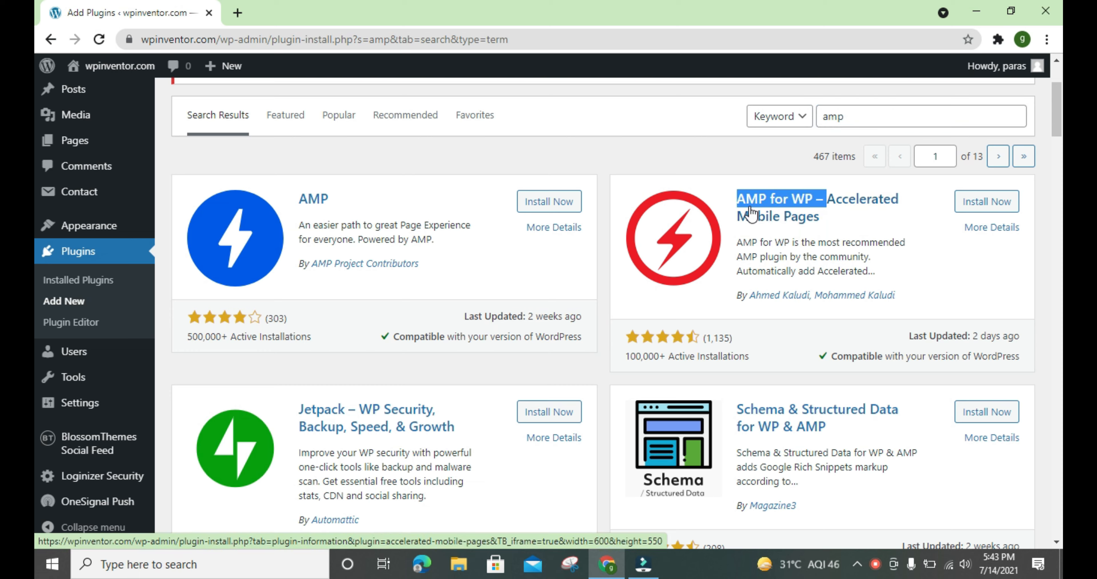
click(969, 207)
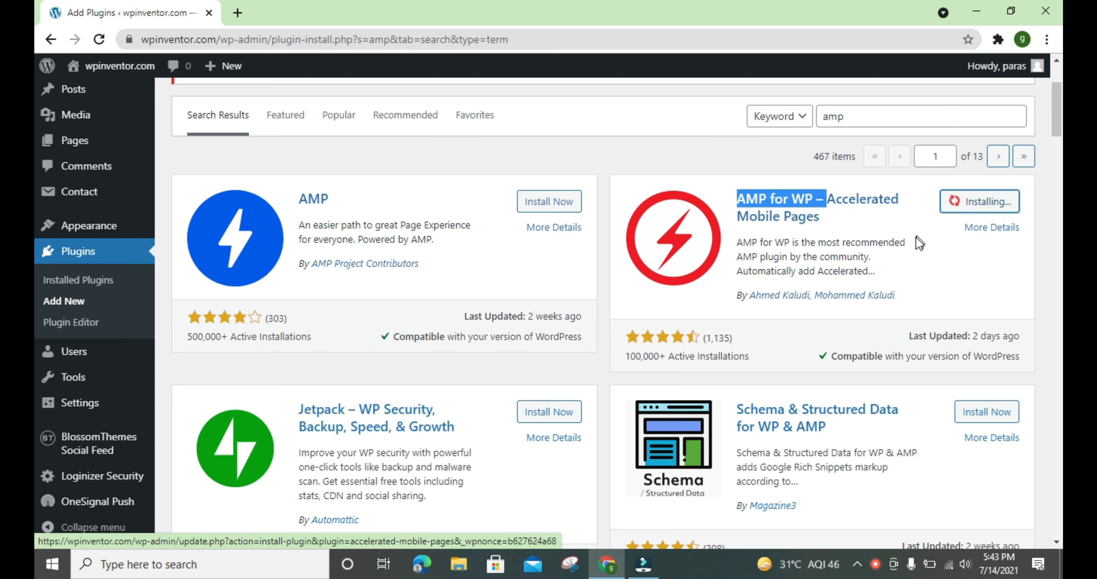
click(919, 258)
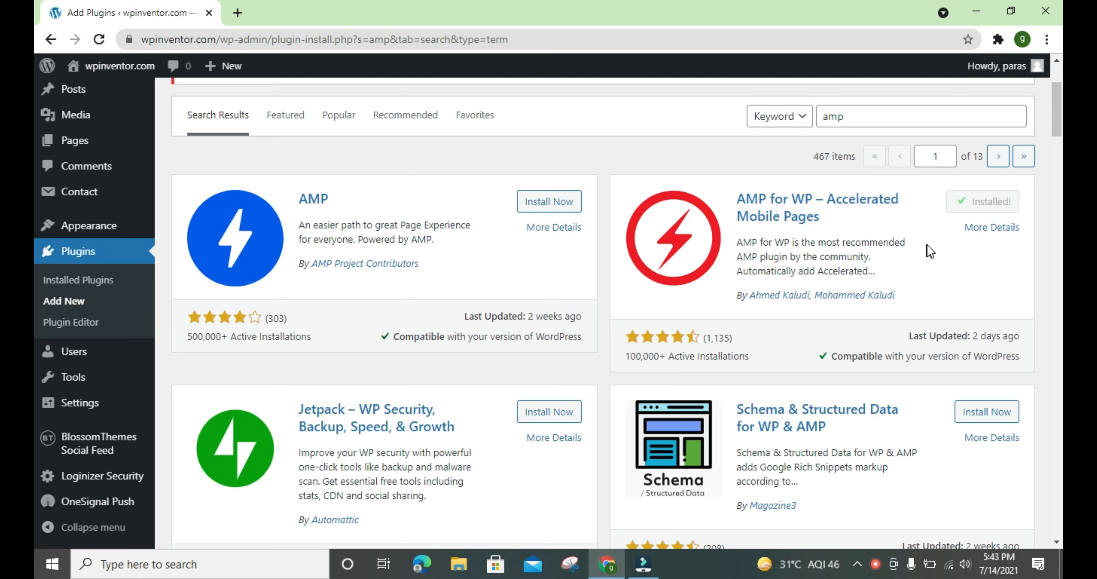
click(986, 204)
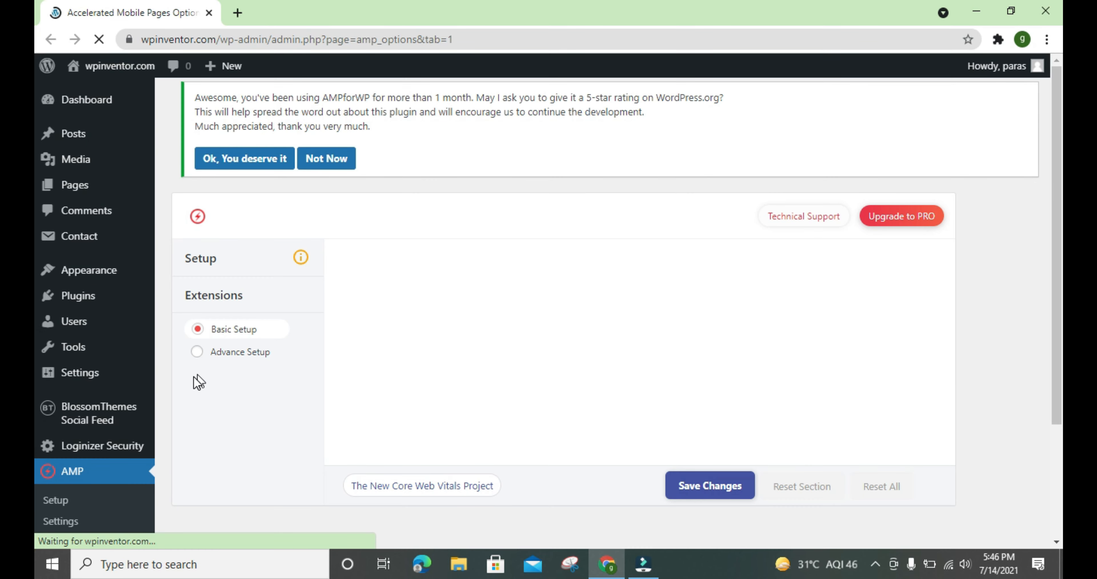
- Choose the Advance option panel view for the AMP plugin and look over its Setup page
scroll(190, 381, down, 1)
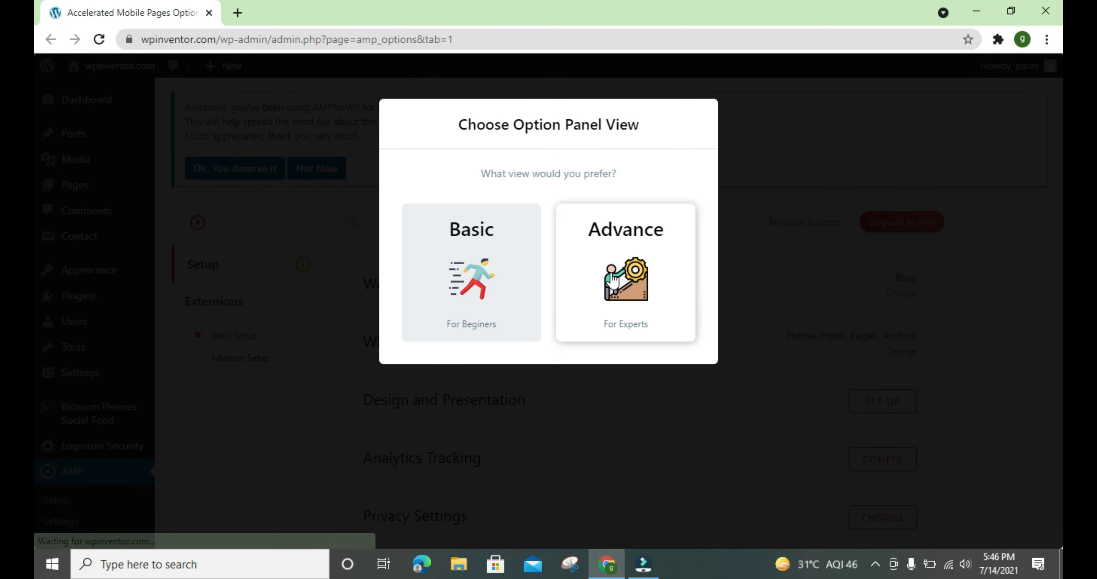
click(631, 270)
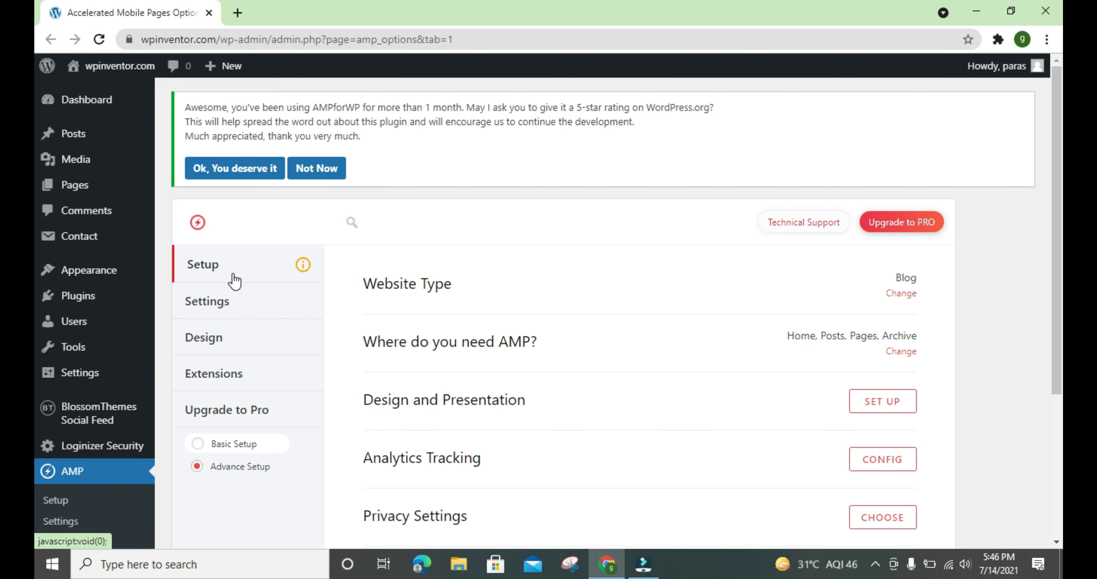
scroll(206, 294, down, 5)
click(57, 254)
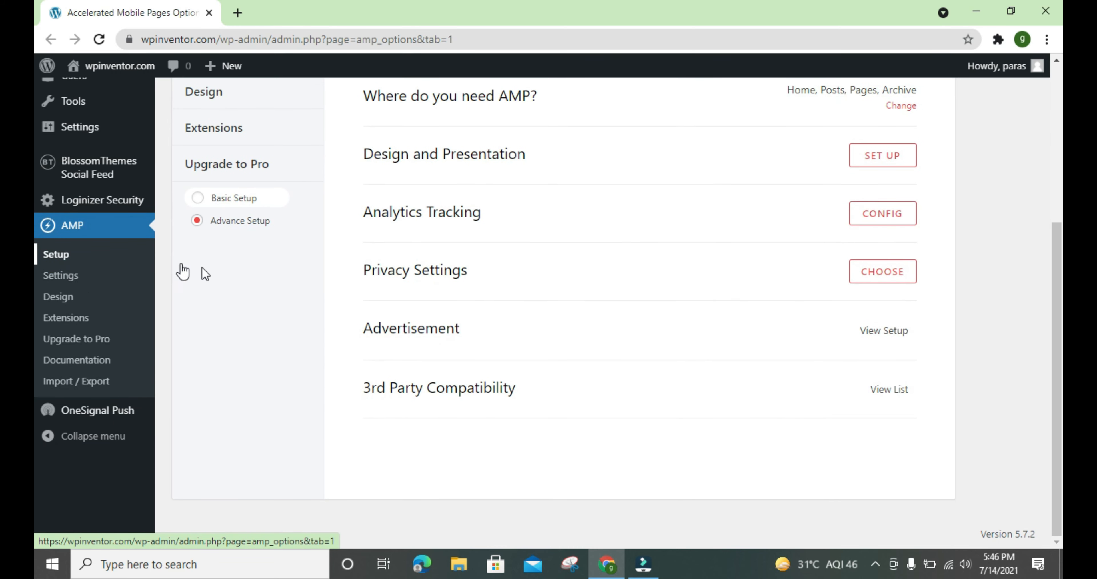
scroll(385, 304, up, 5)
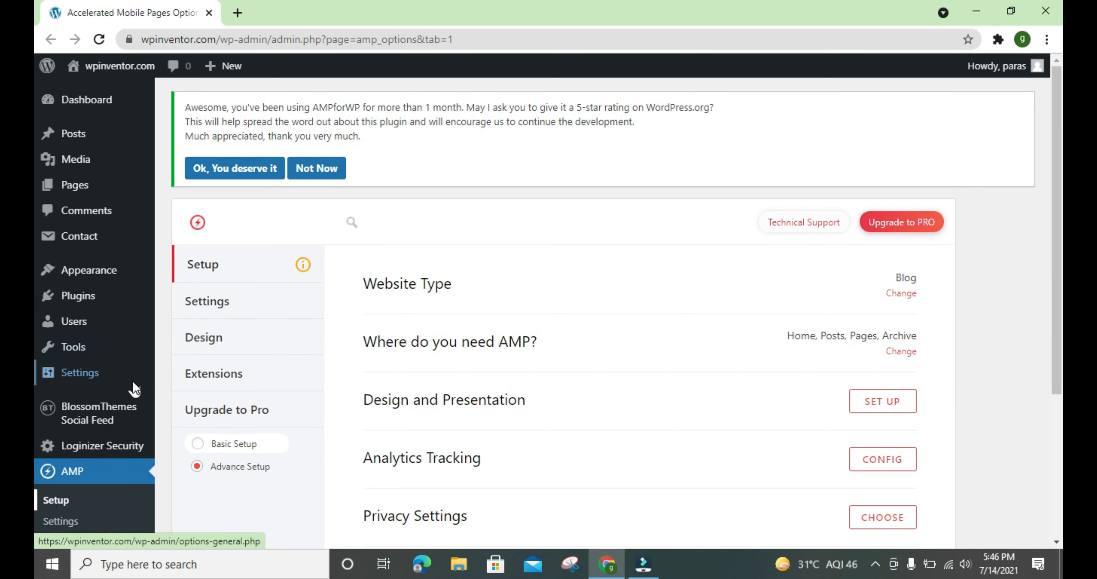
scroll(132, 380, down, 3)
scroll(206, 320, up, 3)
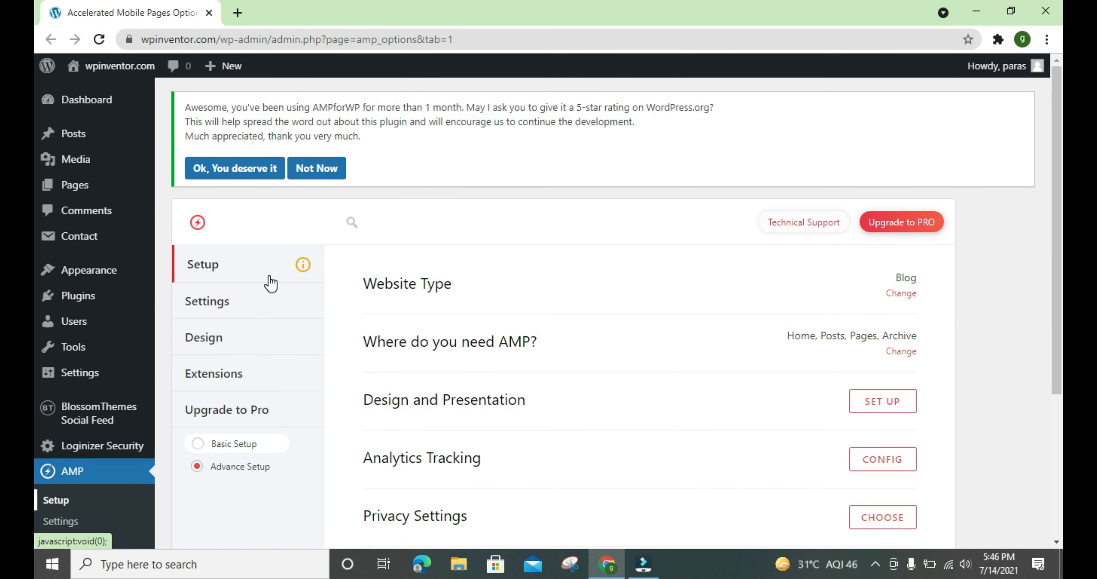
- Open the plugin's General settings and view the media upload dialog for the logo, closing it without choosing a file
click(235, 321)
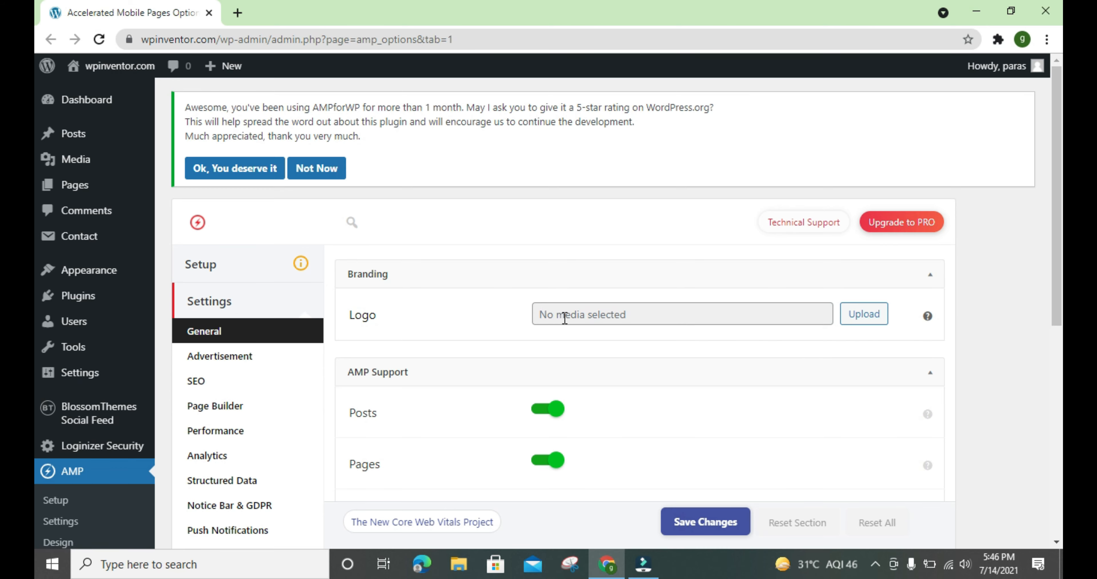
click(596, 317)
click(869, 321)
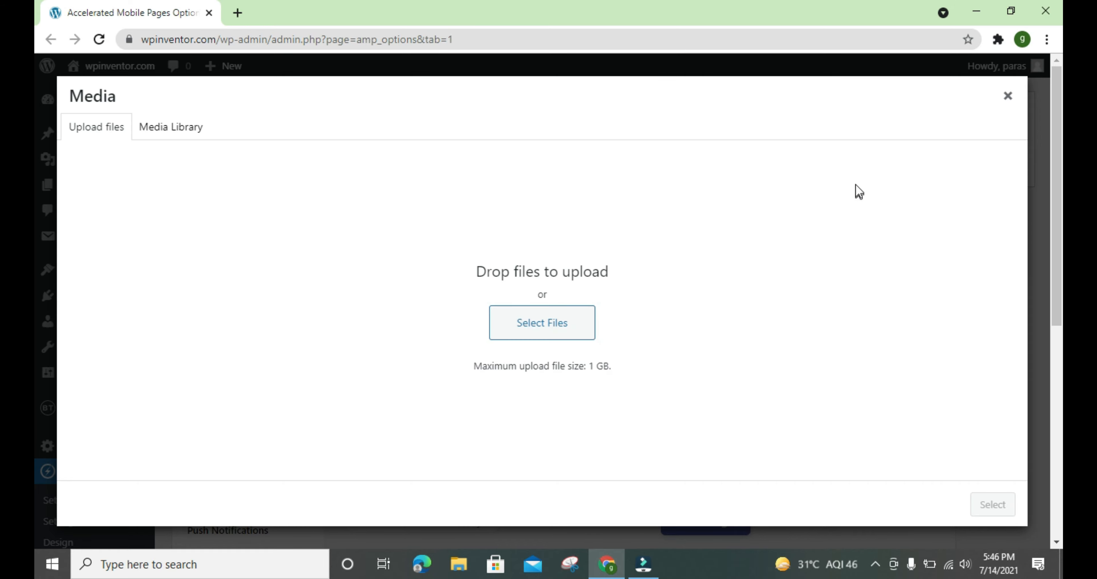
click(1007, 96)
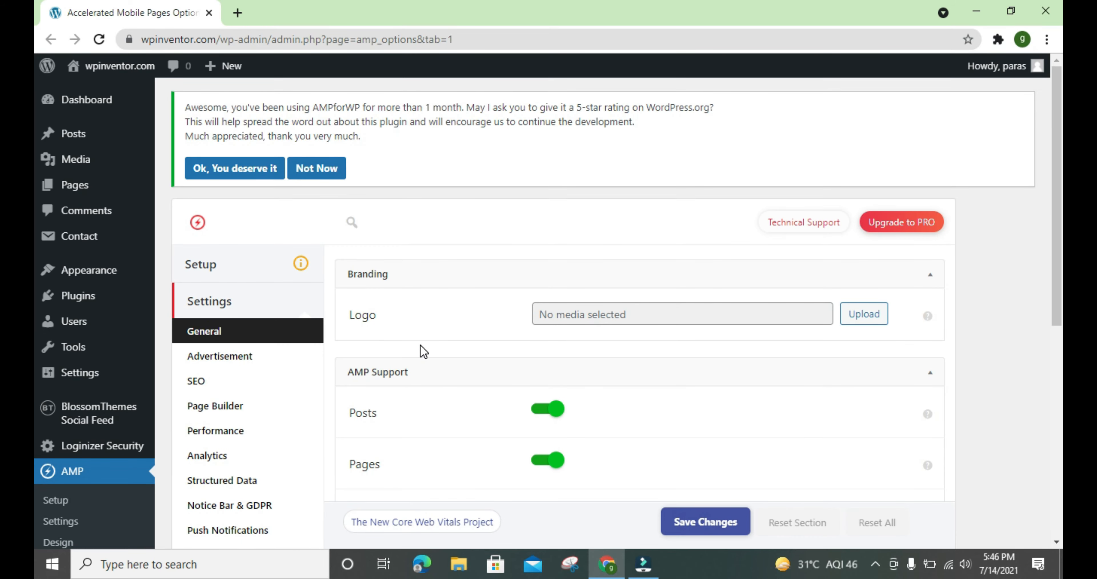
- Review the AMP Support options for posts, pages, homepage, custom front page, archives and custom post types
scroll(420, 344, down, 2)
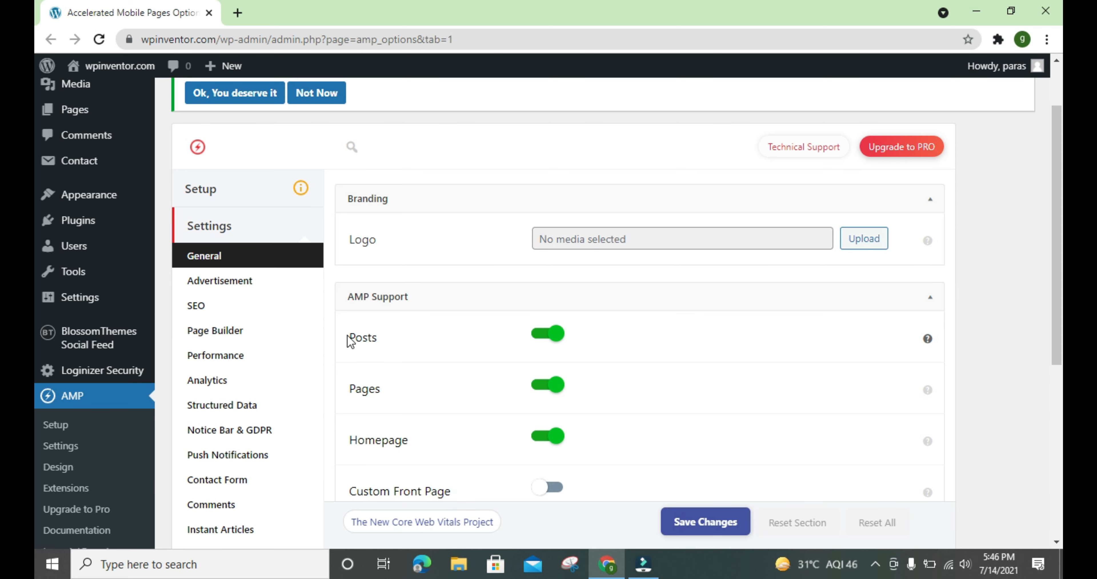
double_click(429, 341)
double_click(379, 389)
scroll(383, 388, down, 6)
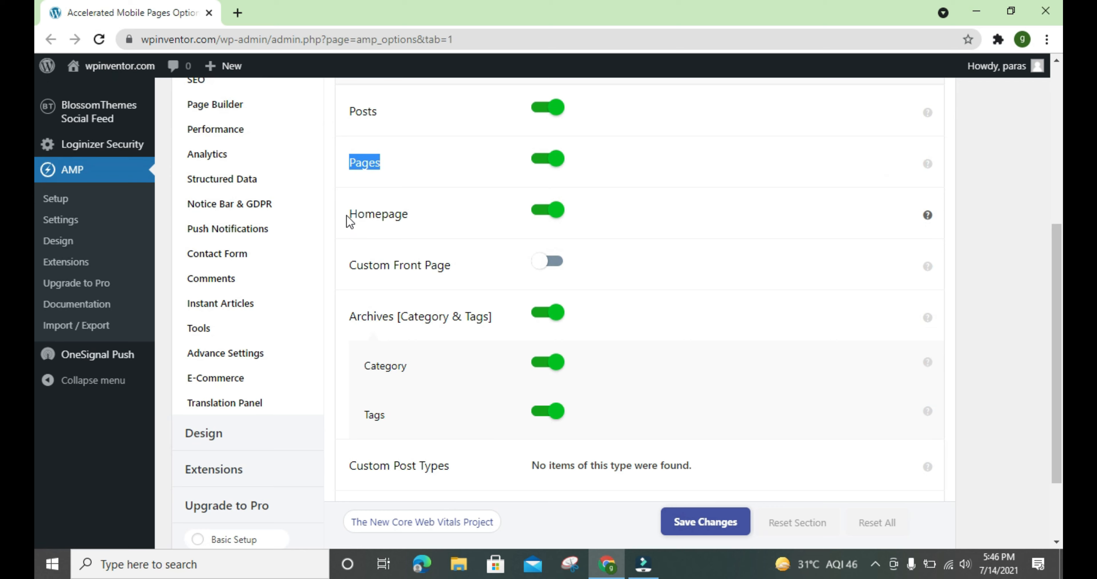
double_click(394, 208)
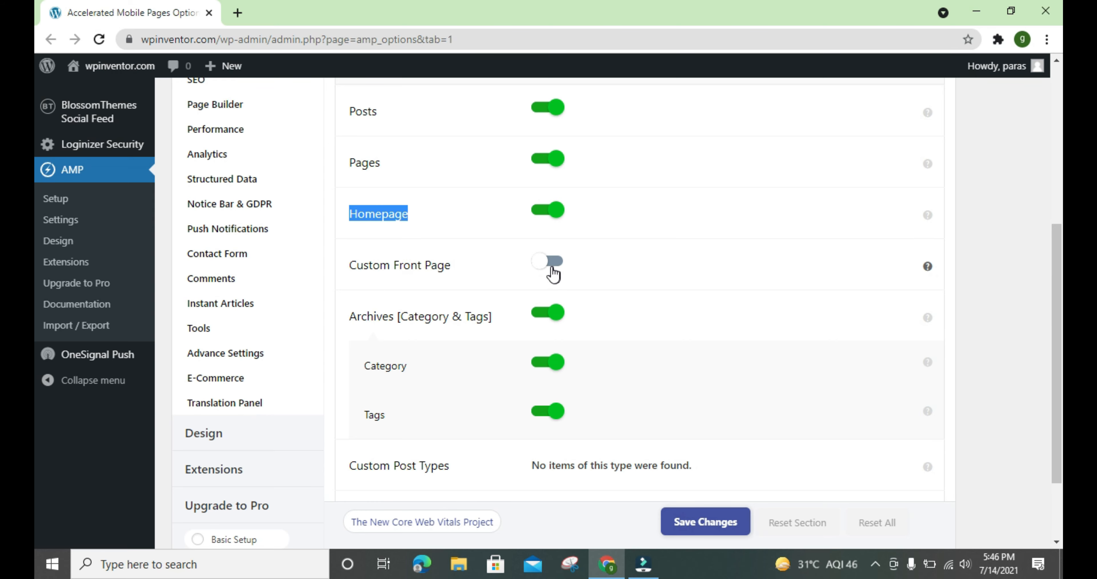
scroll(443, 291, down, 2)
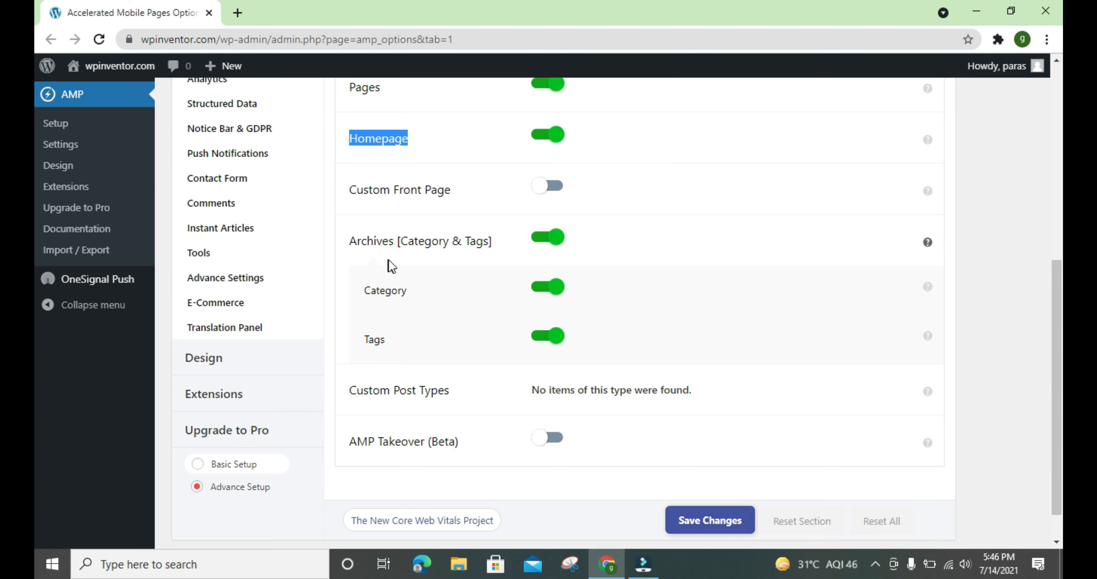
scroll(439, 405, up, 6)
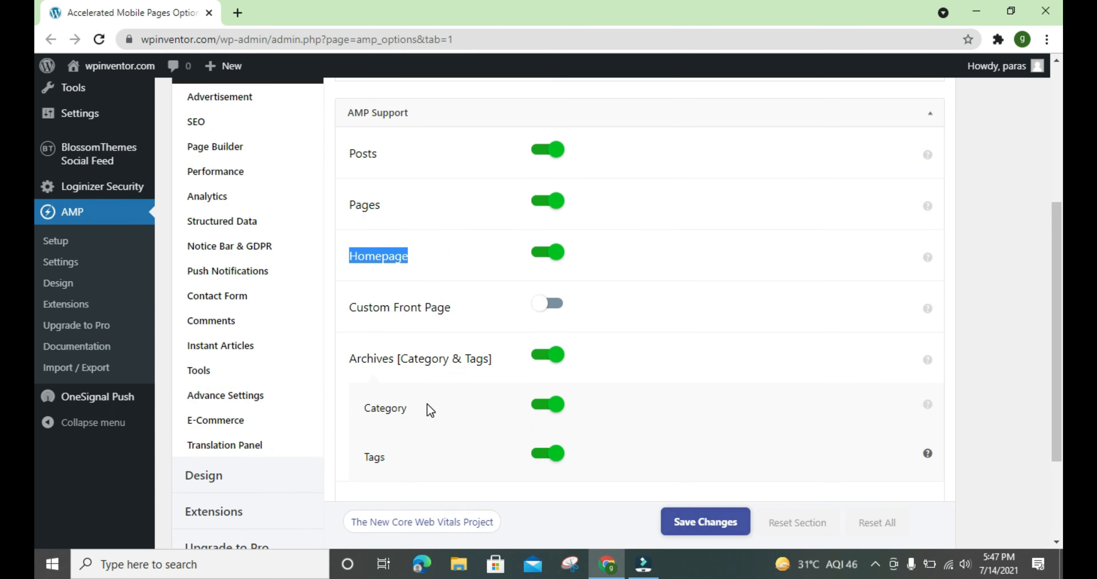
scroll(419, 402, up, 2)
- Open the Advertisement settings and examine the WP QUADS features and supported ad vendors
click(253, 281)
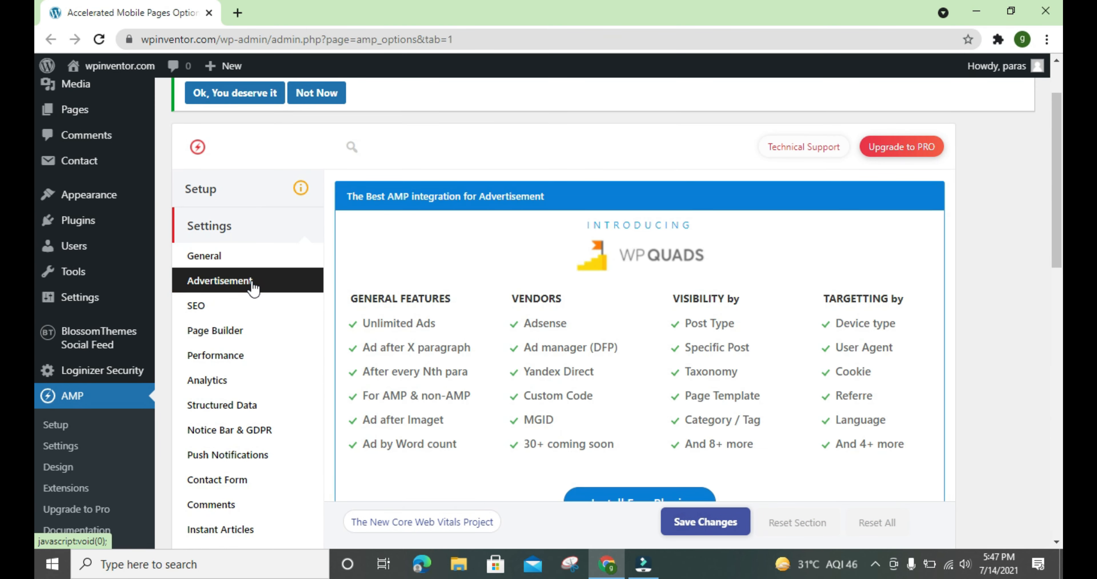
scroll(362, 277, down, 2)
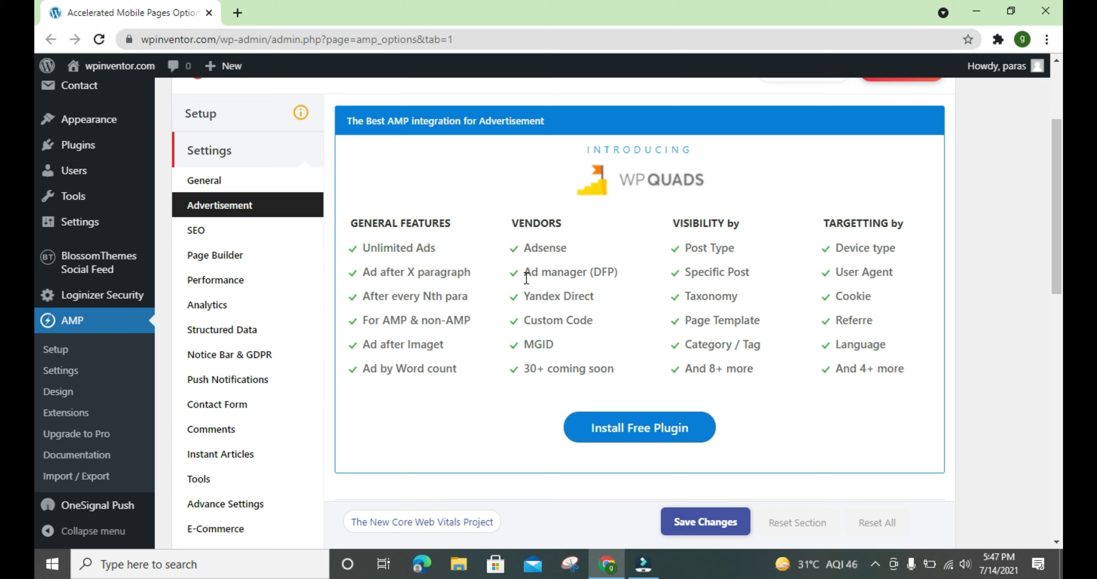
drag(524, 272, 622, 273)
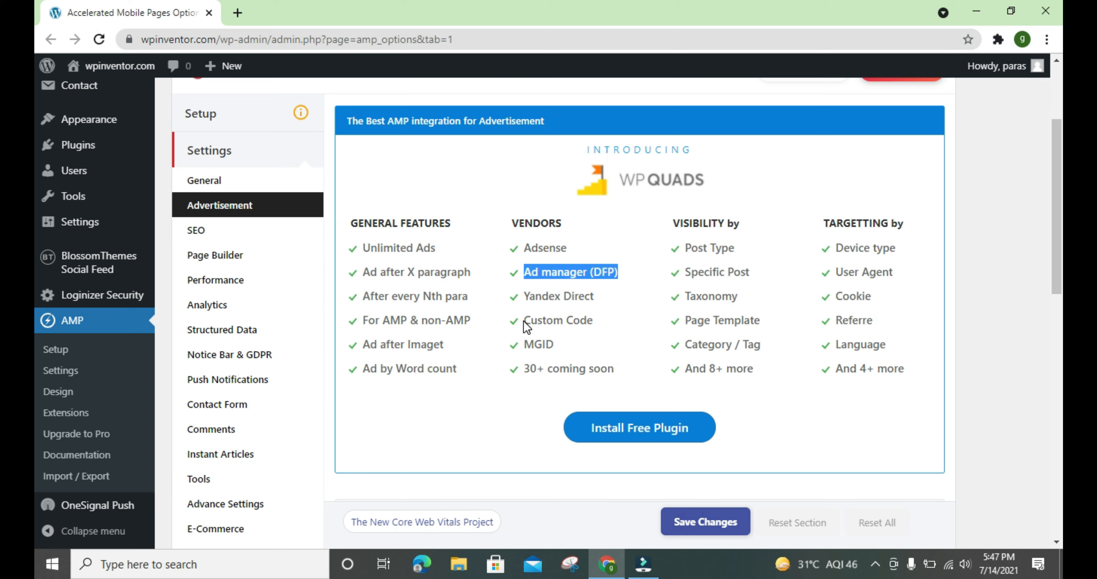
click(535, 340)
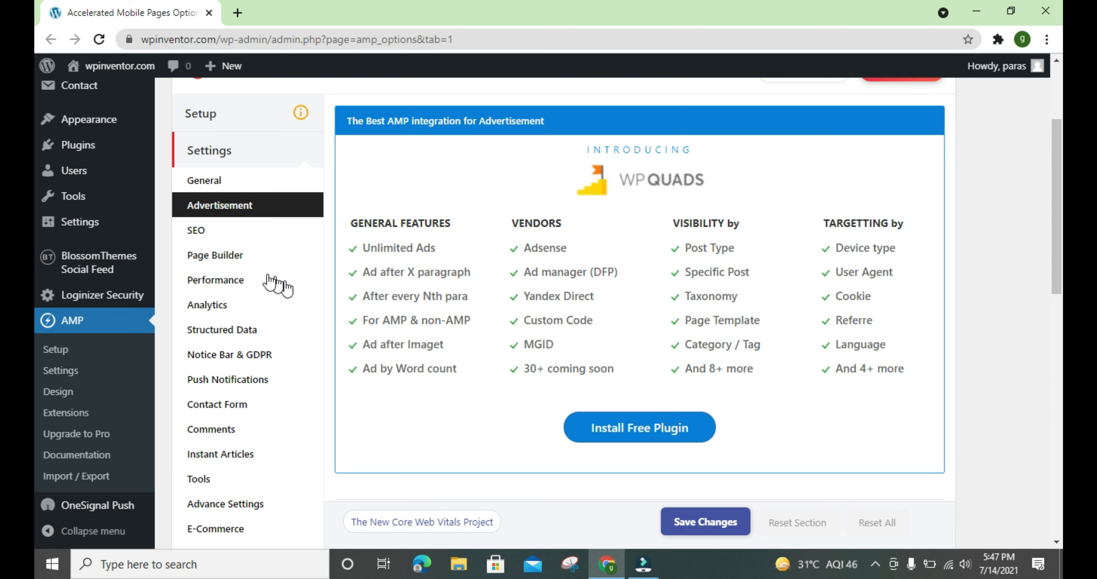
- Open the SEO settings and review the Meta Description, Head Section and SEO Plugin Integration options
click(263, 248)
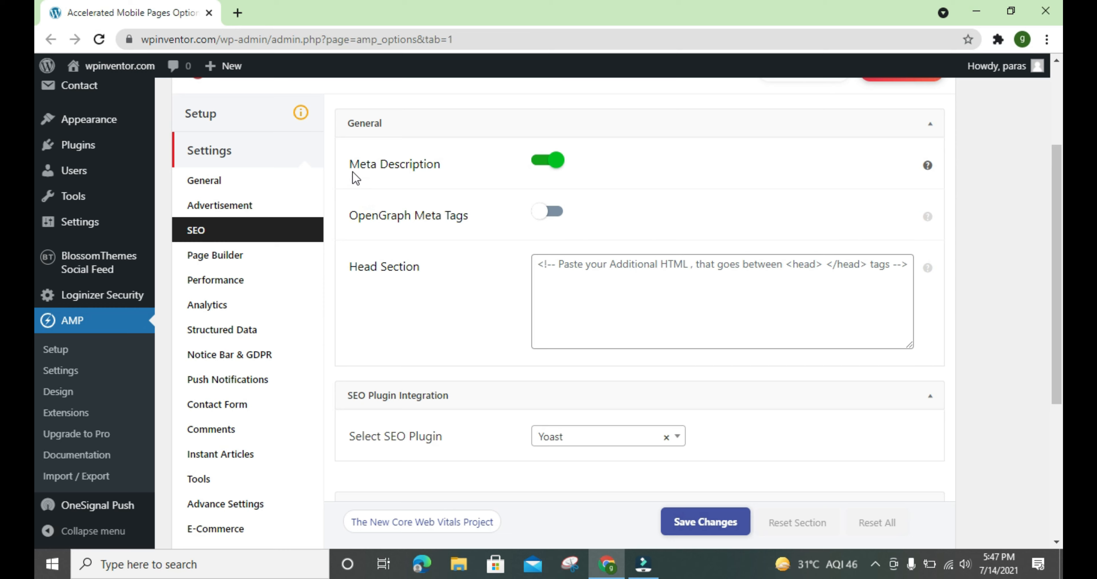
drag(351, 172, 458, 173)
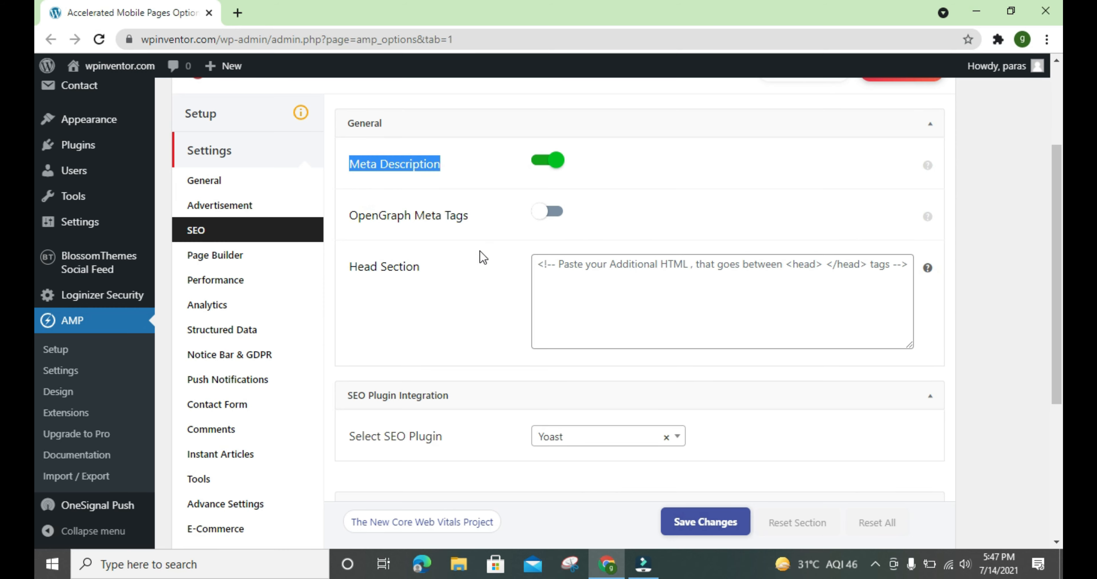
scroll(496, 288, down, 1)
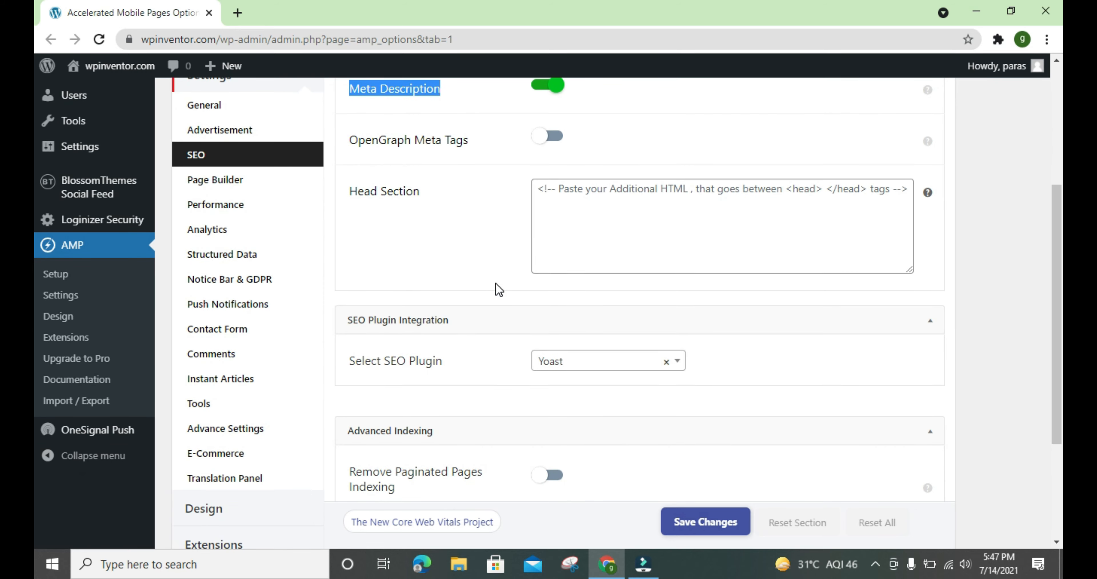
scroll(496, 283, down, 1)
drag(342, 238, 487, 257)
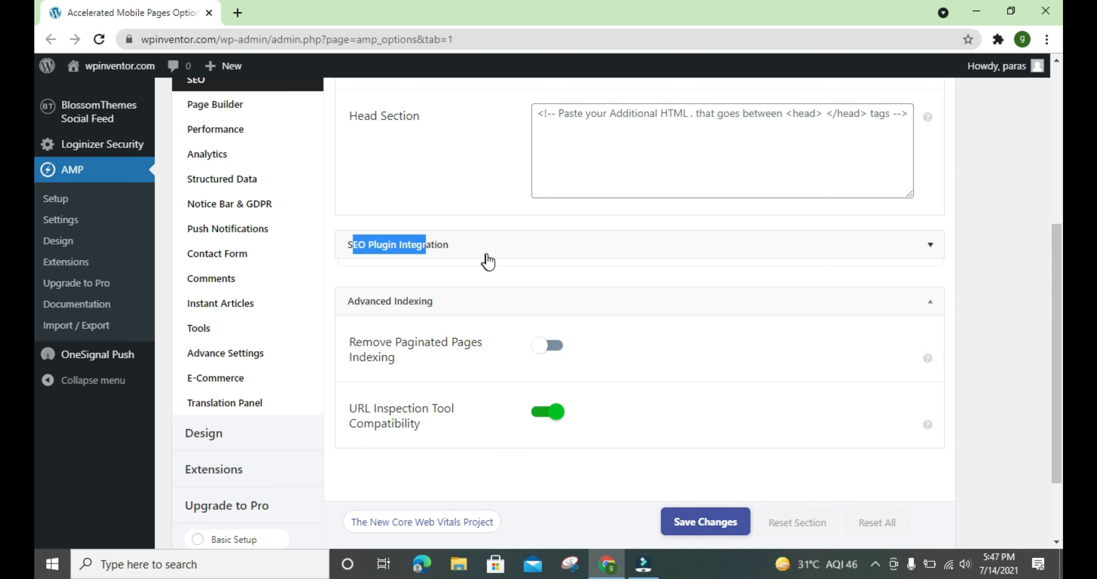
click(490, 255)
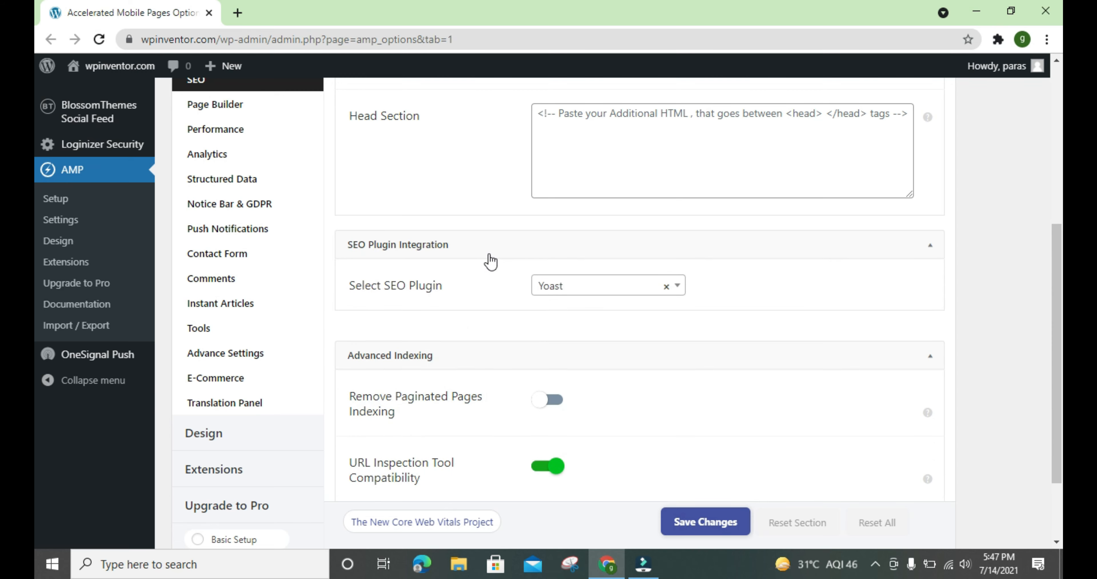
- Look through the selectable SEO plugins without changing the selection, and review the Advanced Indexing options
click(575, 295)
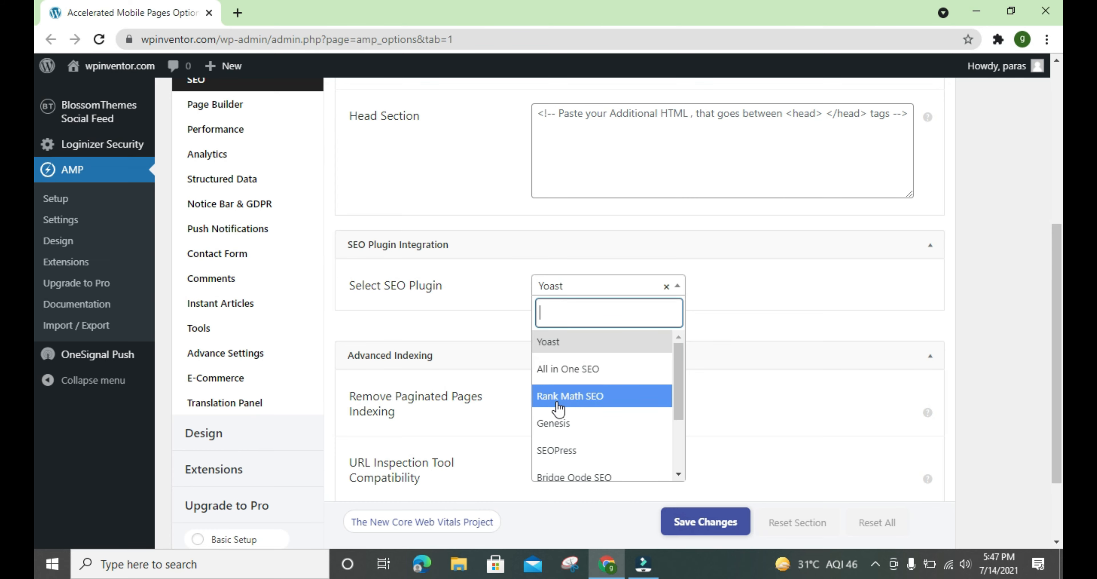
scroll(581, 412, down, 2)
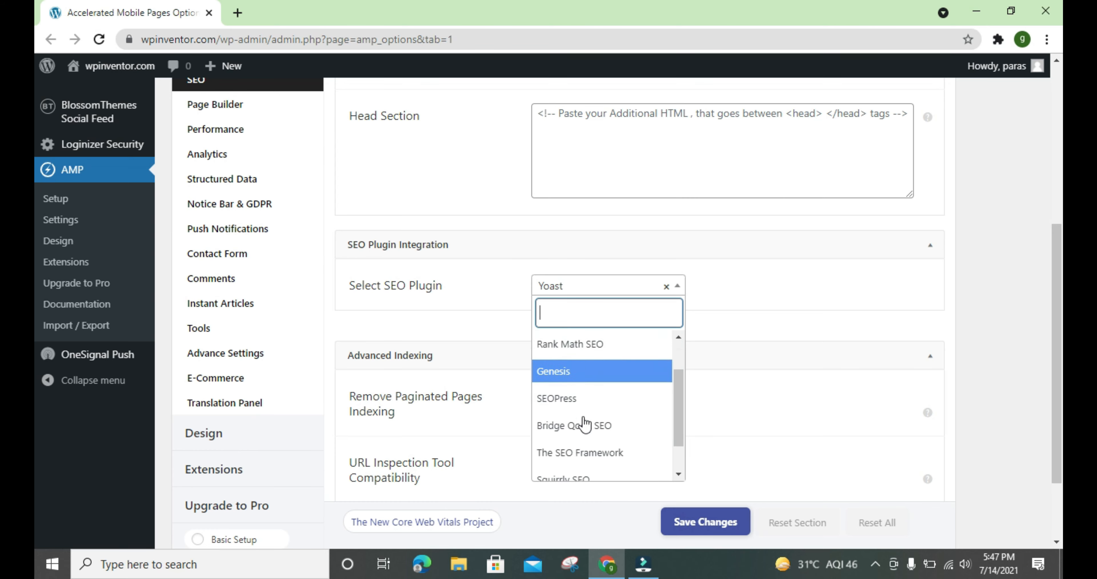
click(454, 327)
scroll(452, 326, down, 3)
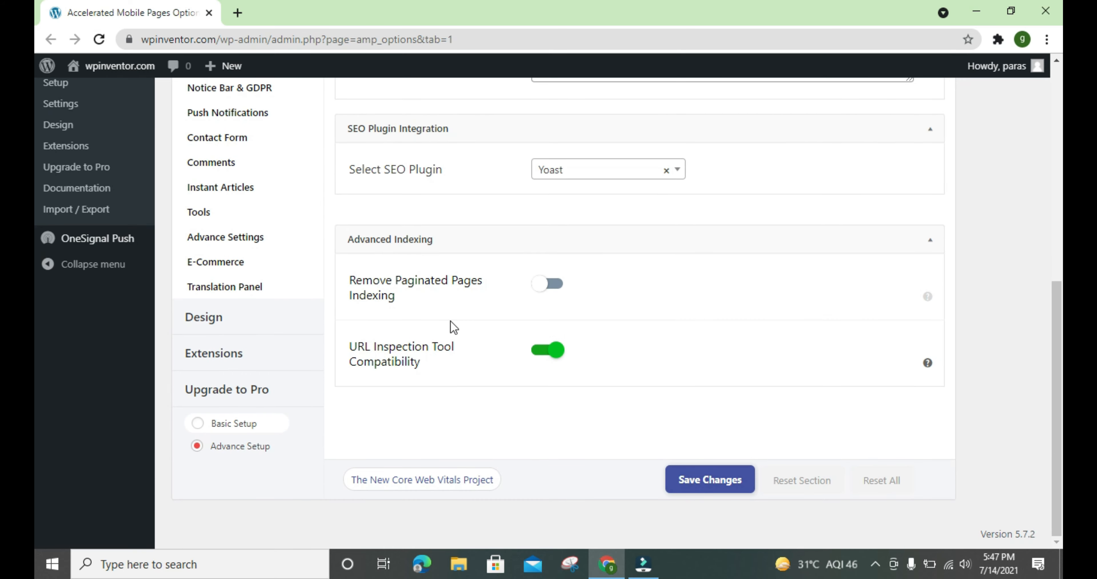
scroll(455, 328, up, 2)
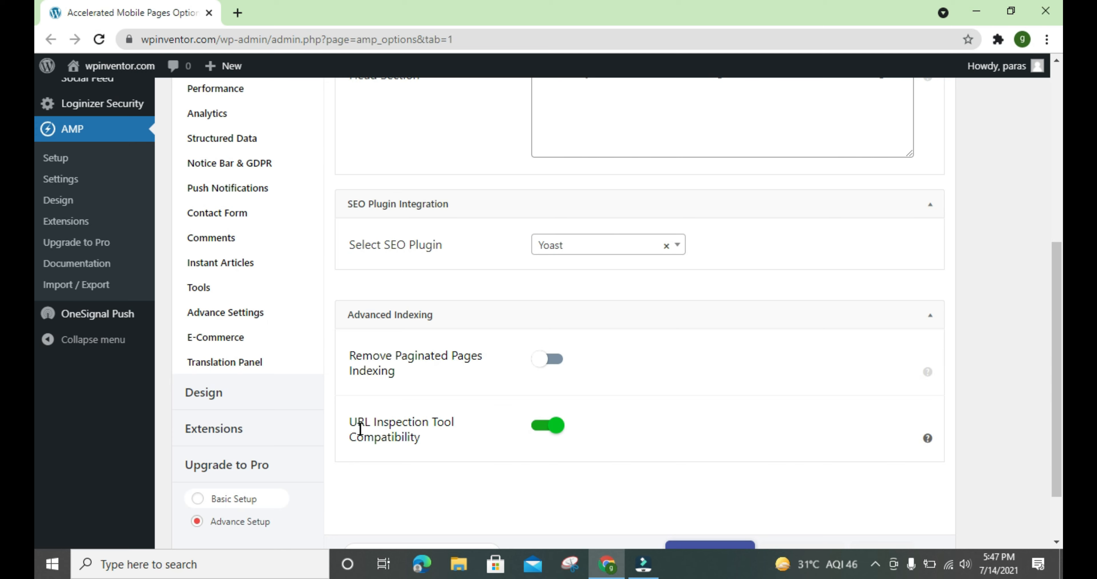
scroll(391, 385, up, 5)
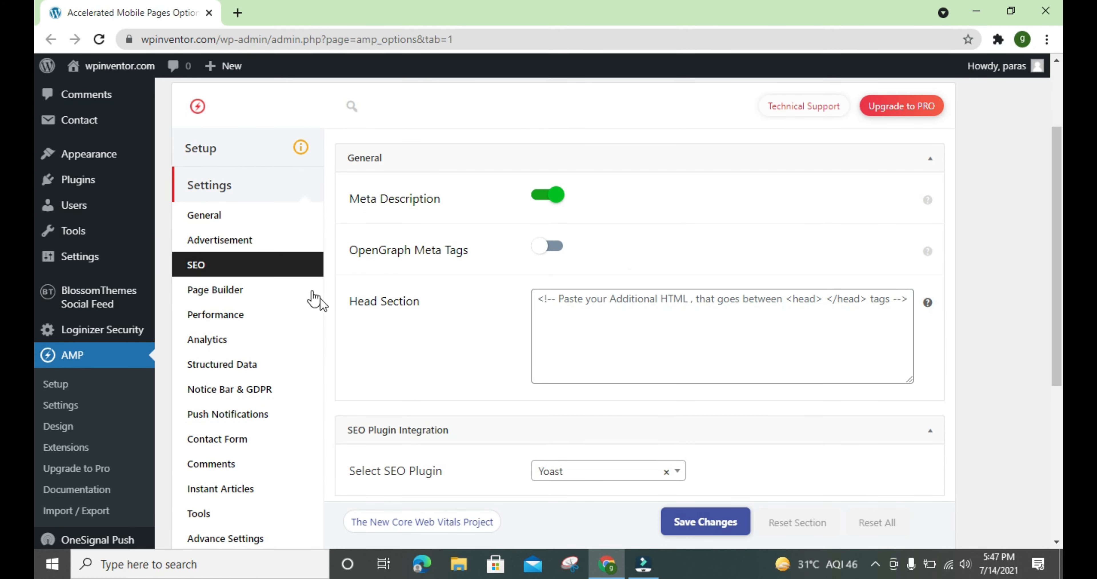
- Open the Page Builder settings to view the AMPforWP PageBuilder option
click(296, 291)
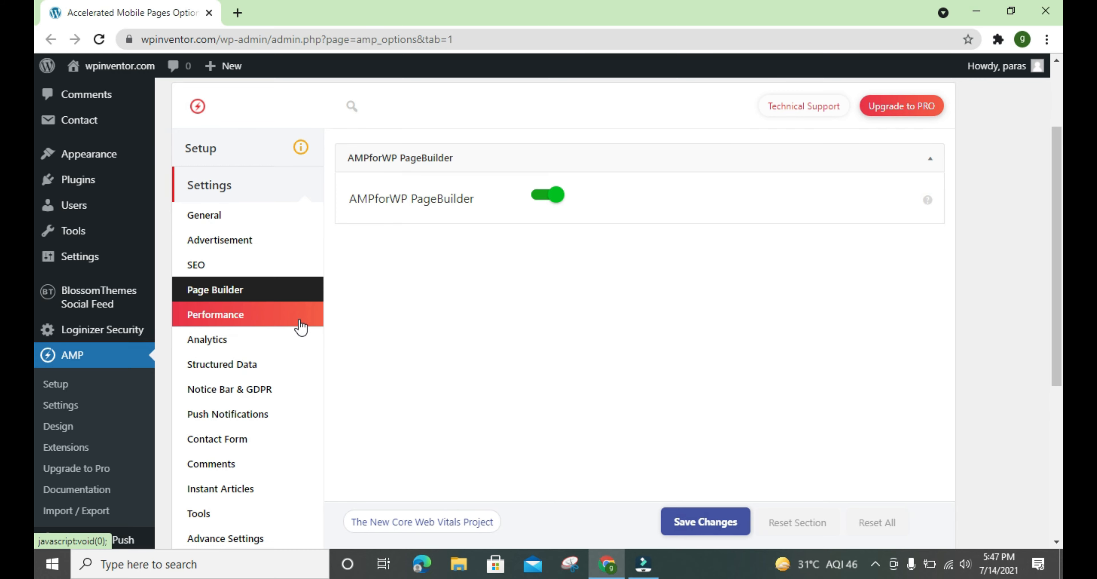
- Open the Performance settings and enable the Optimize CSS (beta) option
click(300, 325)
scroll(360, 309, down, 4)
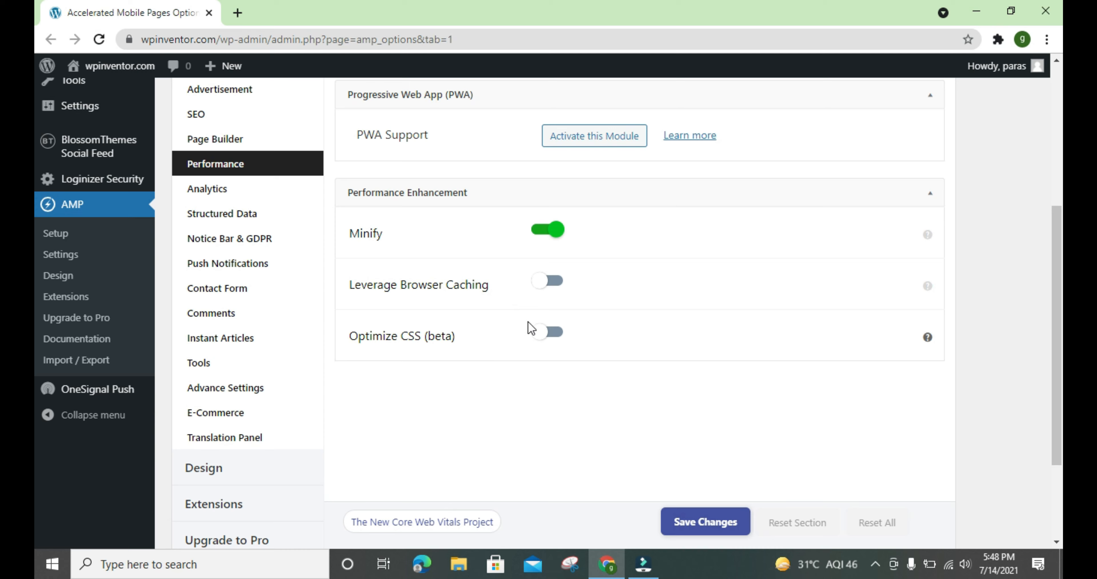
drag(346, 336, 420, 335)
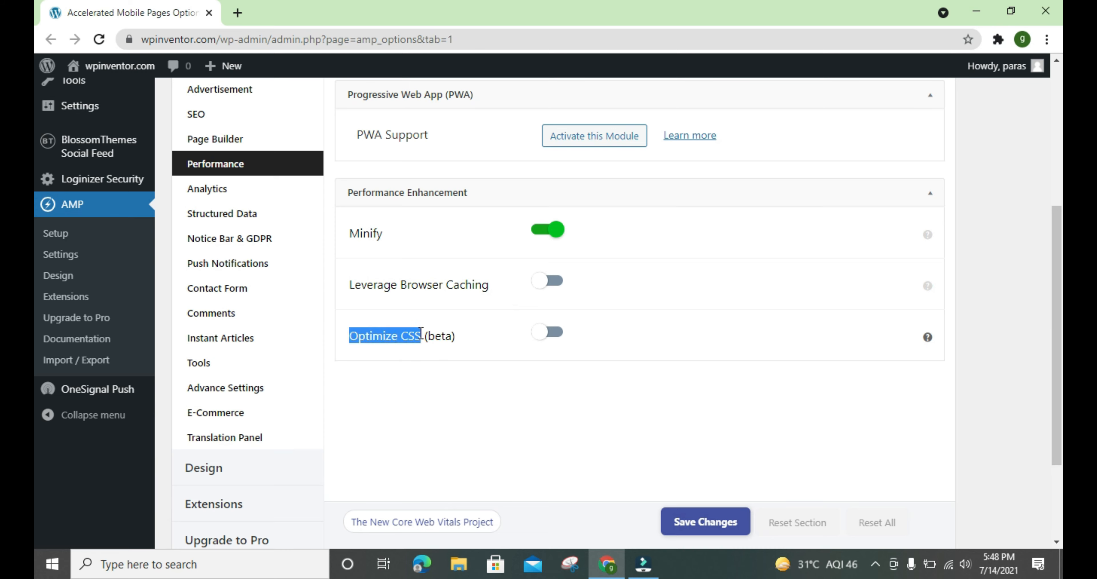
click(371, 342)
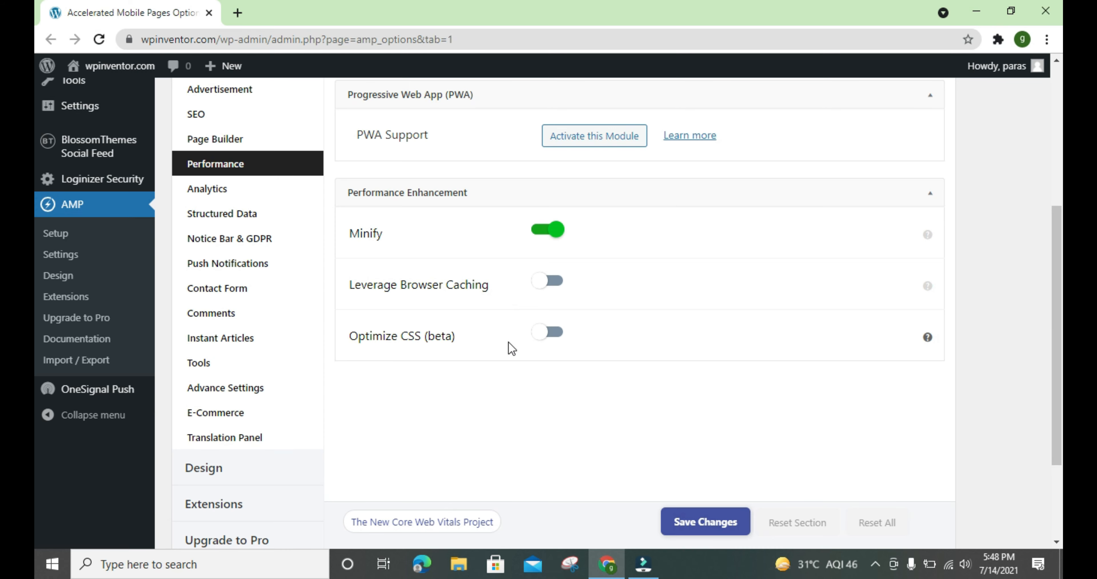
click(549, 337)
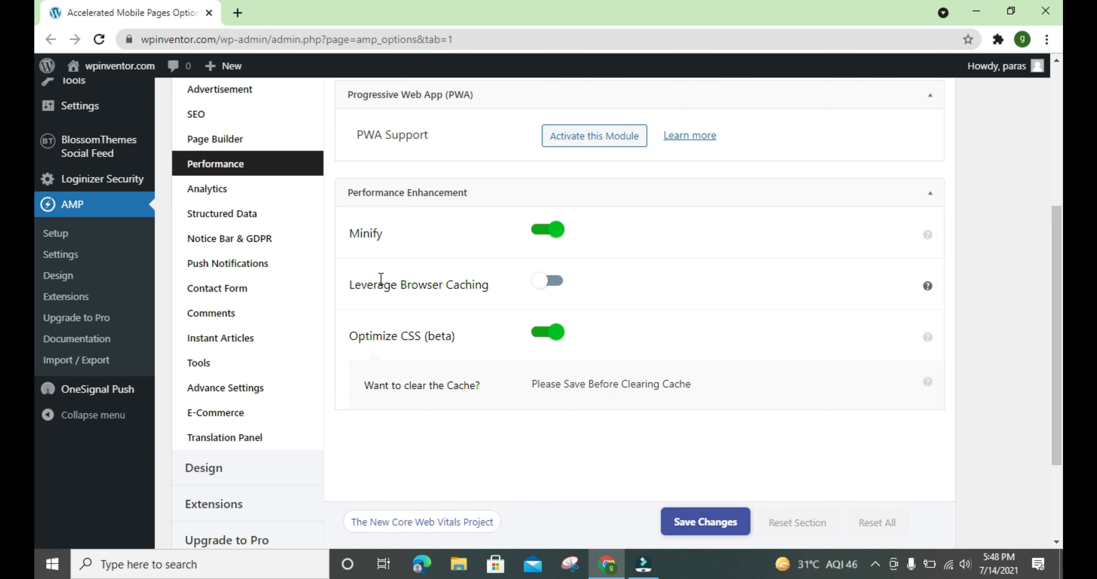
- Open the Analytics settings and temporarily enable Google Analytics to view its tracking options, switching it off again
scroll(430, 308, up, 3)
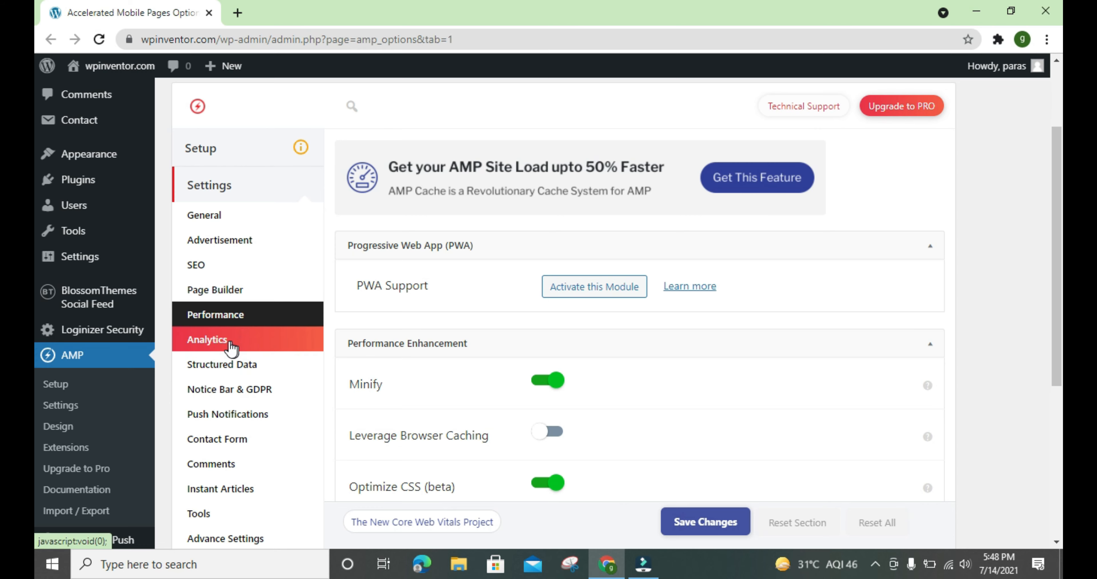
click(259, 348)
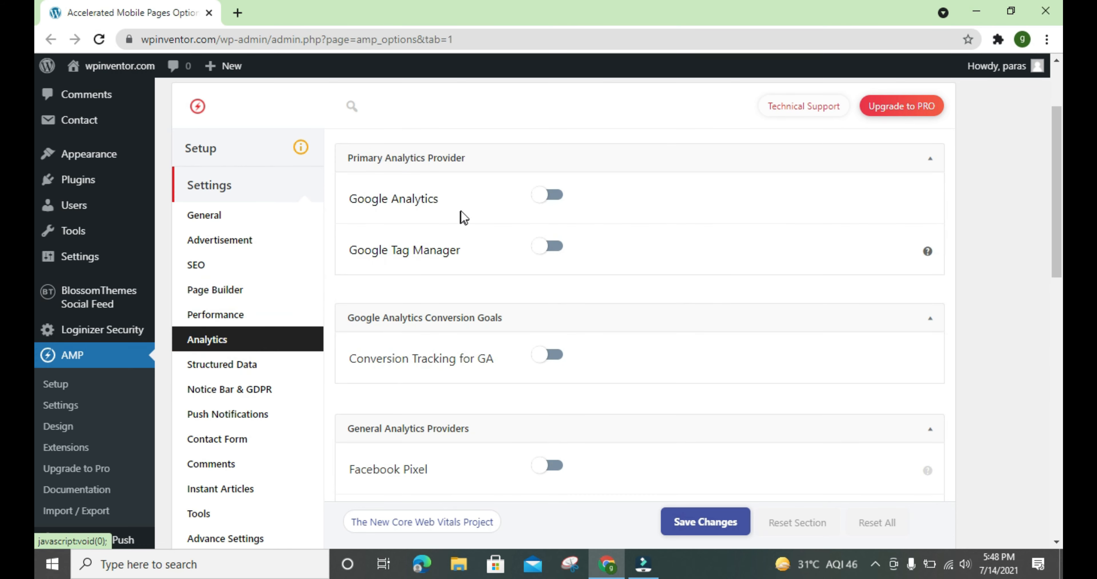
click(546, 203)
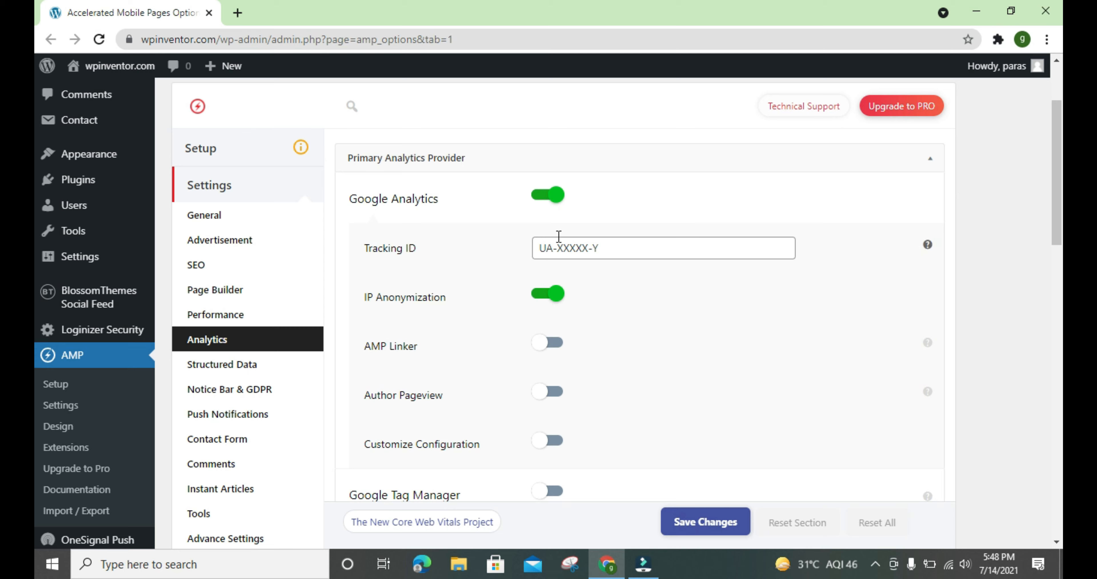
click(559, 246)
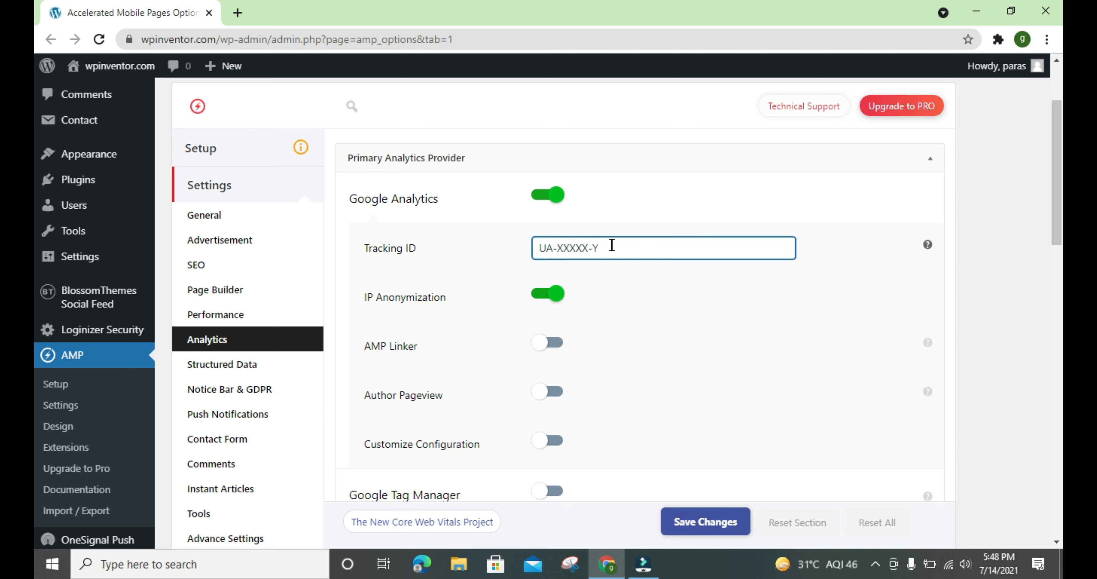
scroll(537, 238, down, 2)
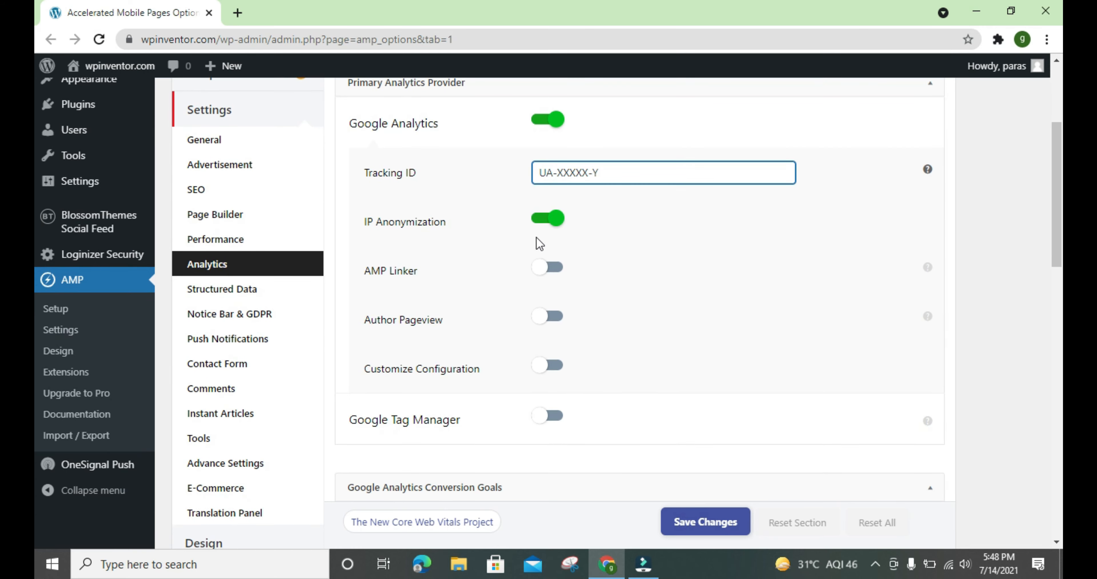
scroll(535, 245, up, 2)
scroll(541, 144, down, 2)
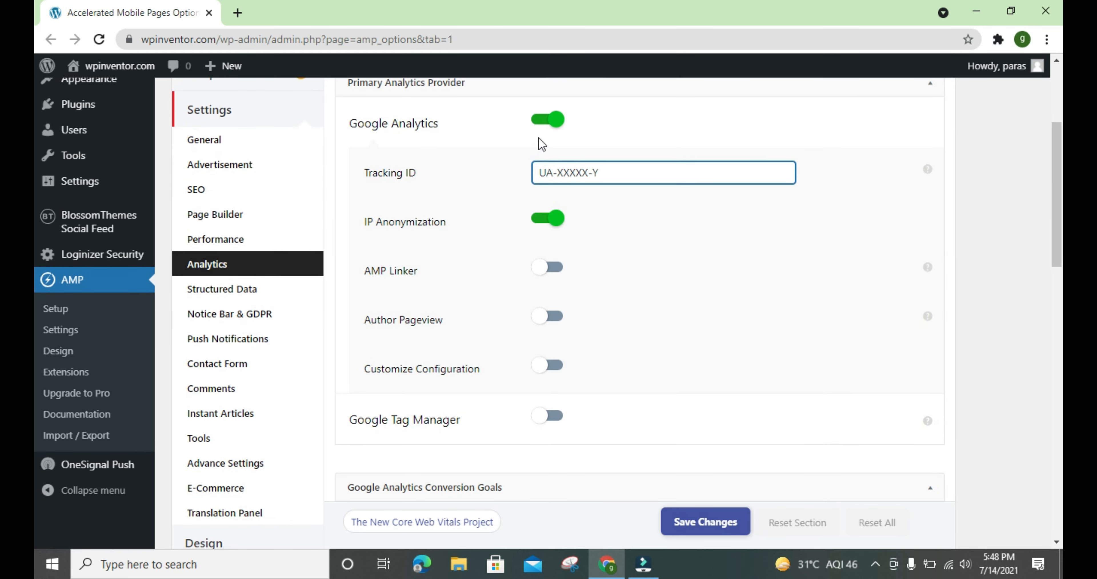
click(537, 122)
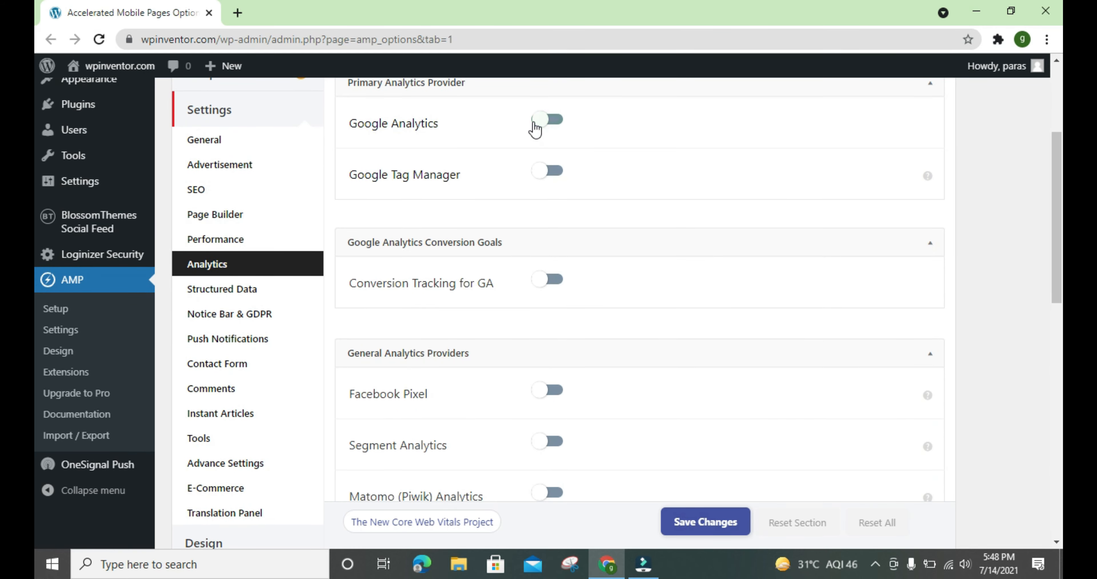
- Temporarily enable Google Tag Manager and Facebook Pixel to view their ID fields, switching each off again
click(549, 175)
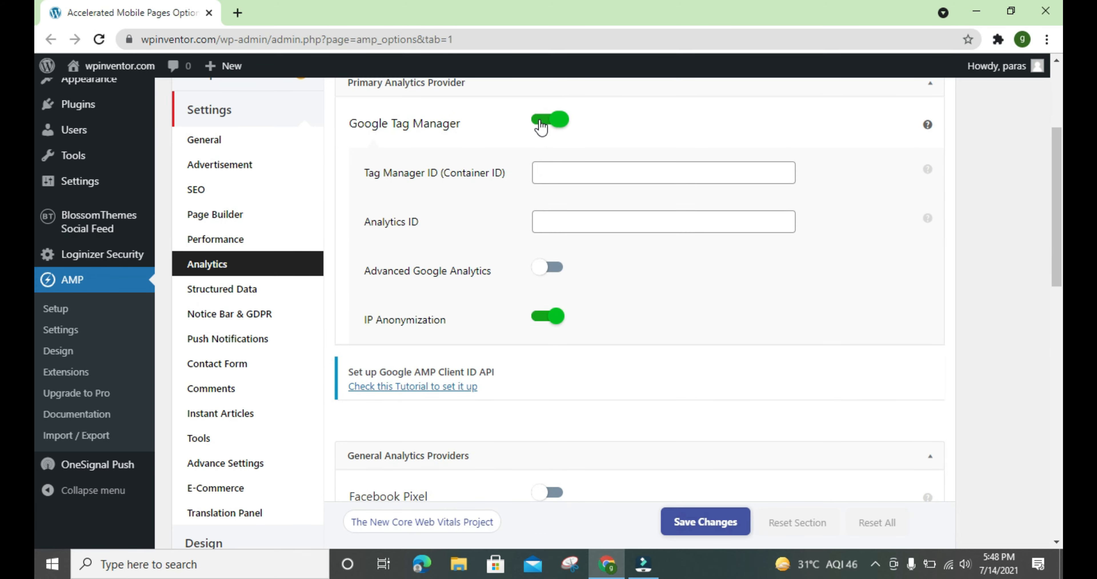
click(548, 120)
scroll(526, 200, down, 3)
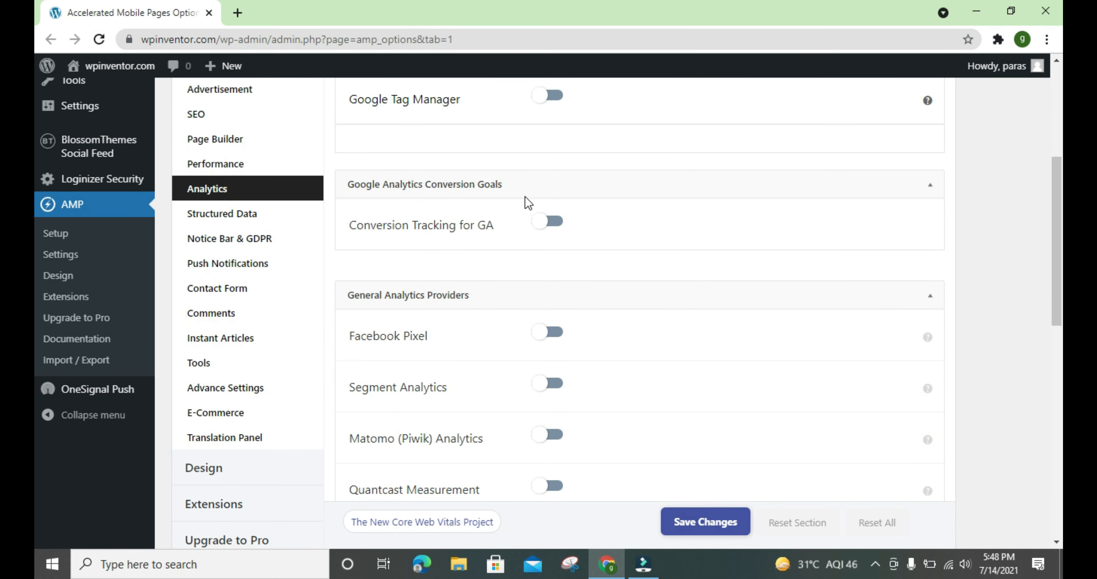
click(550, 258)
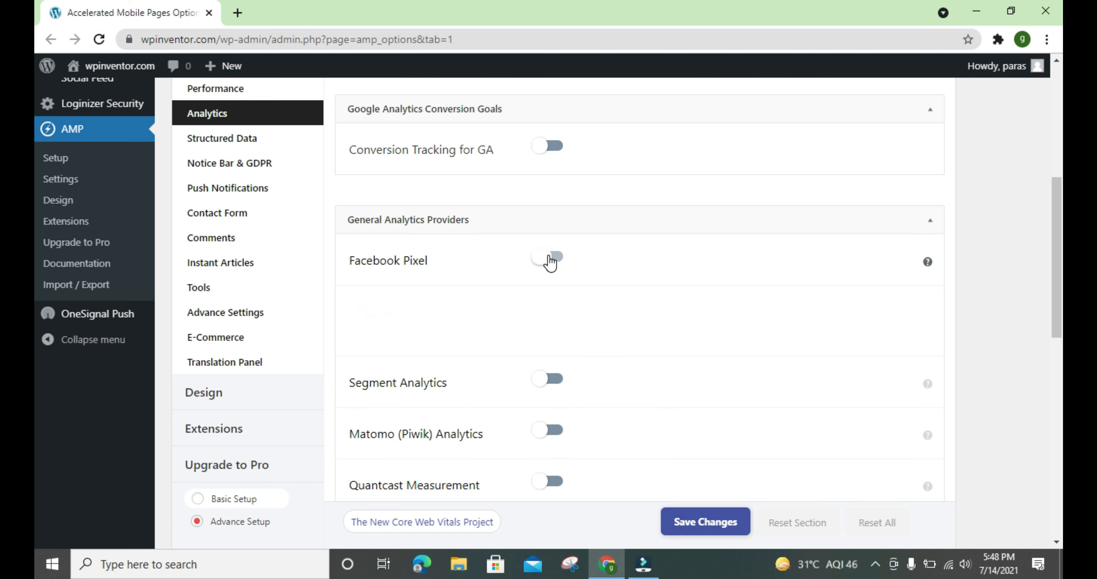
click(572, 314)
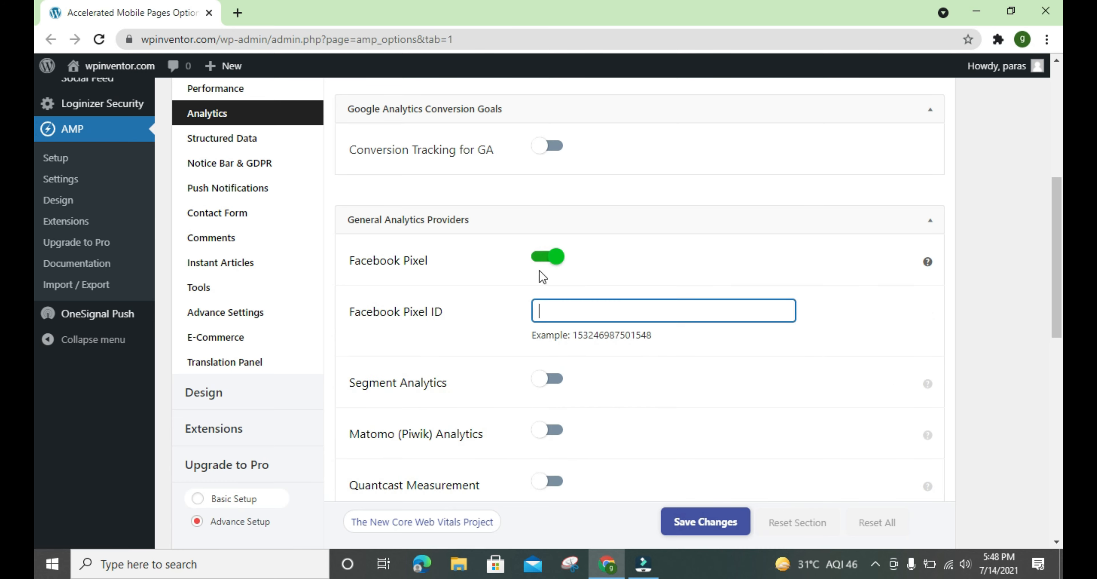
click(541, 261)
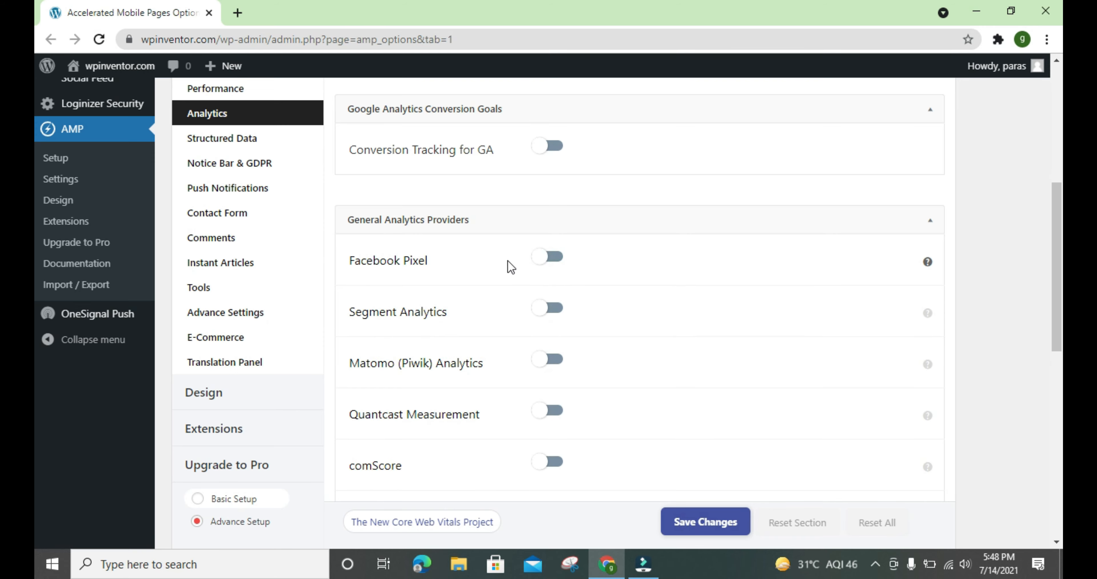
- Review the remaining general analytics providers, from Segment Analytics to IO Technologies Analytics
scroll(507, 261, down, 4)
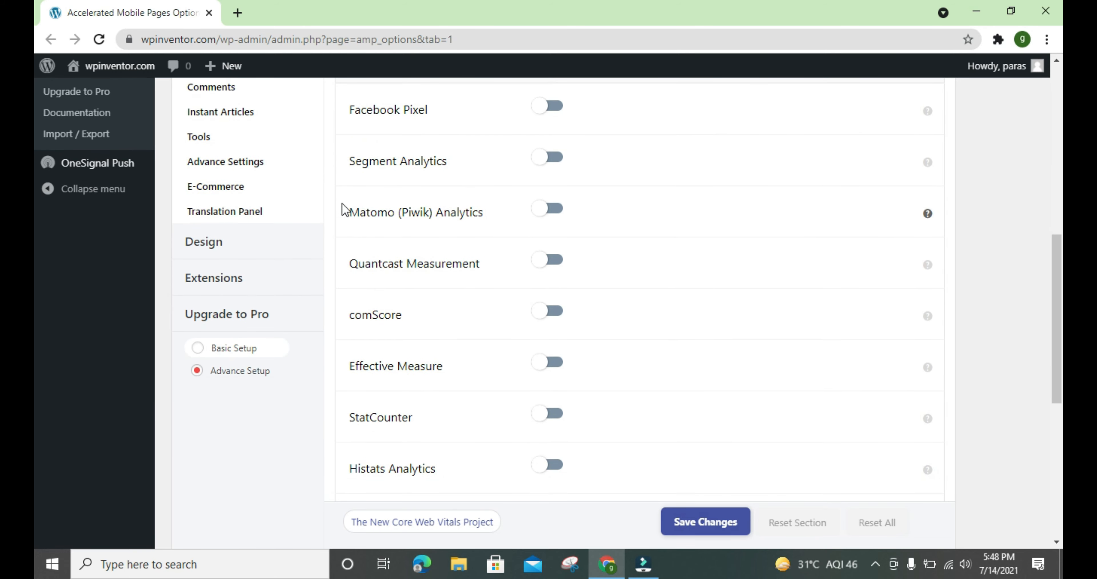
drag(346, 211, 489, 365)
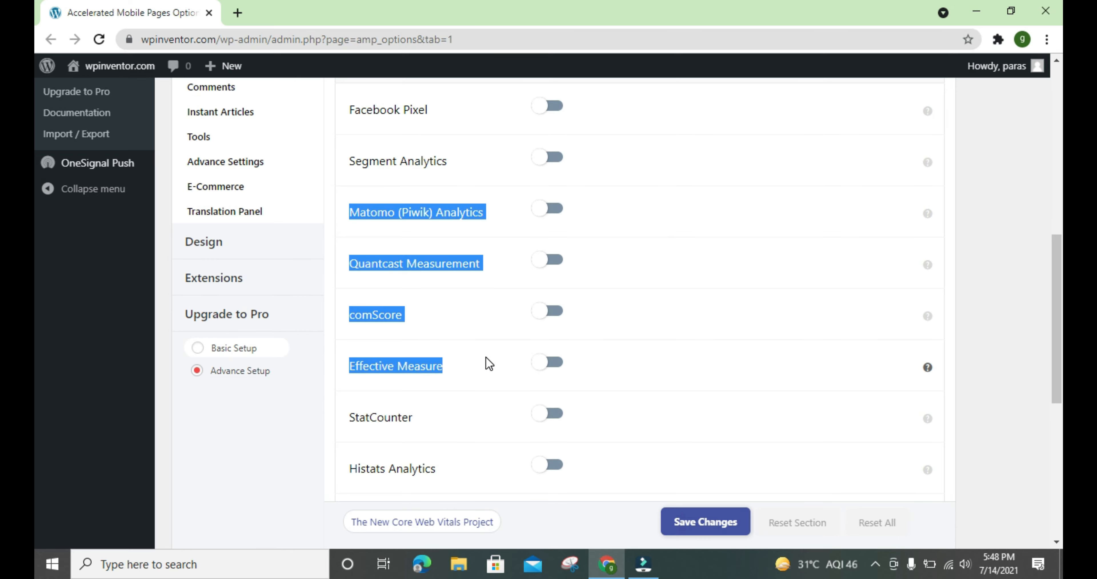
scroll(486, 362, down, 3)
scroll(451, 394, down, 3)
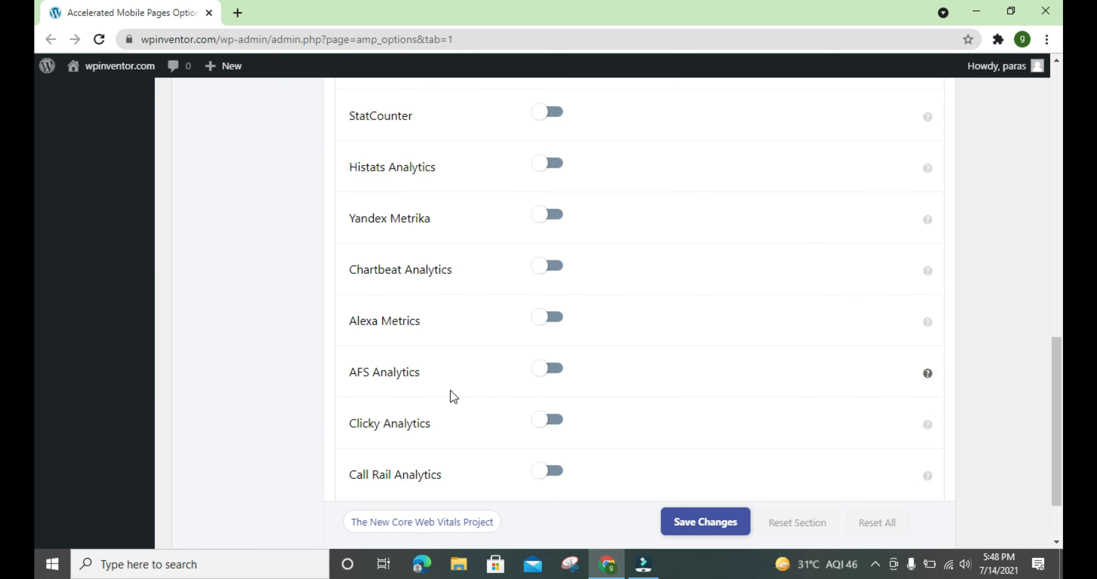
scroll(453, 392, down, 1)
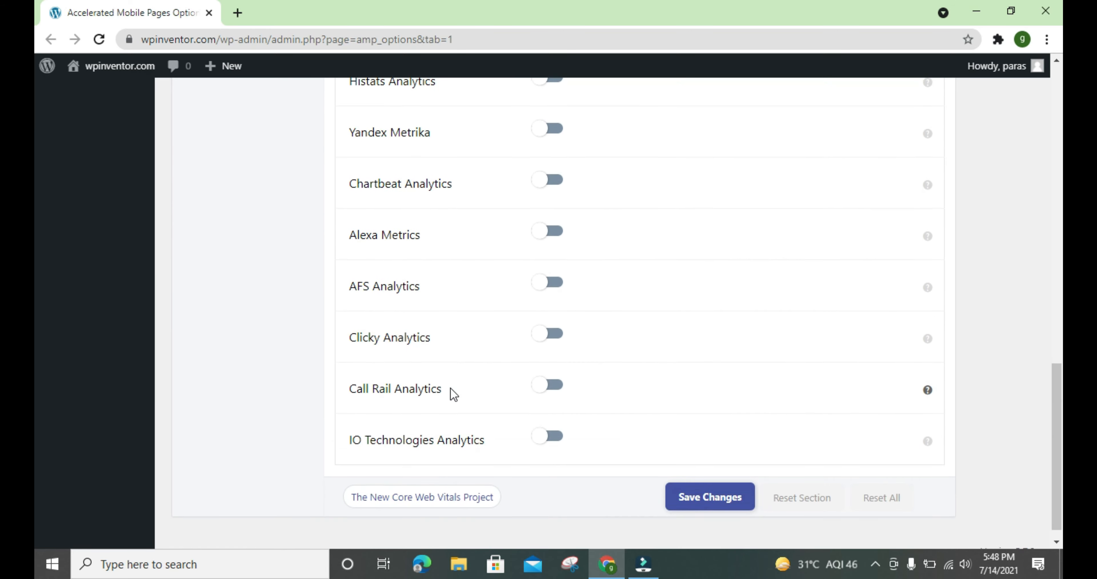
- Open the Structured Data settings and examine the schema type selections for Posts and Pages without changing them
scroll(453, 387, up, 13)
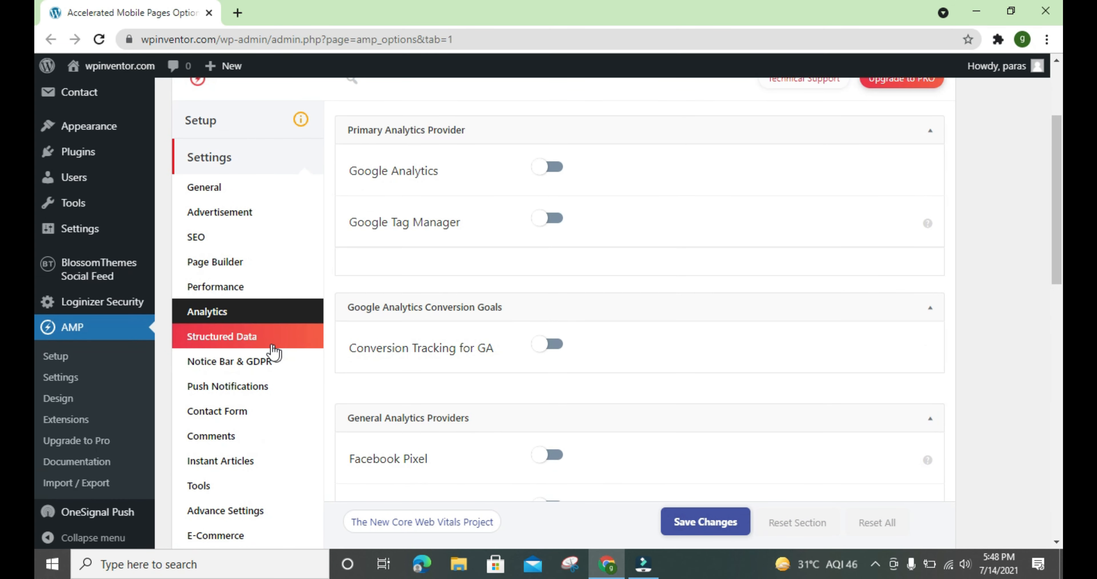
click(266, 345)
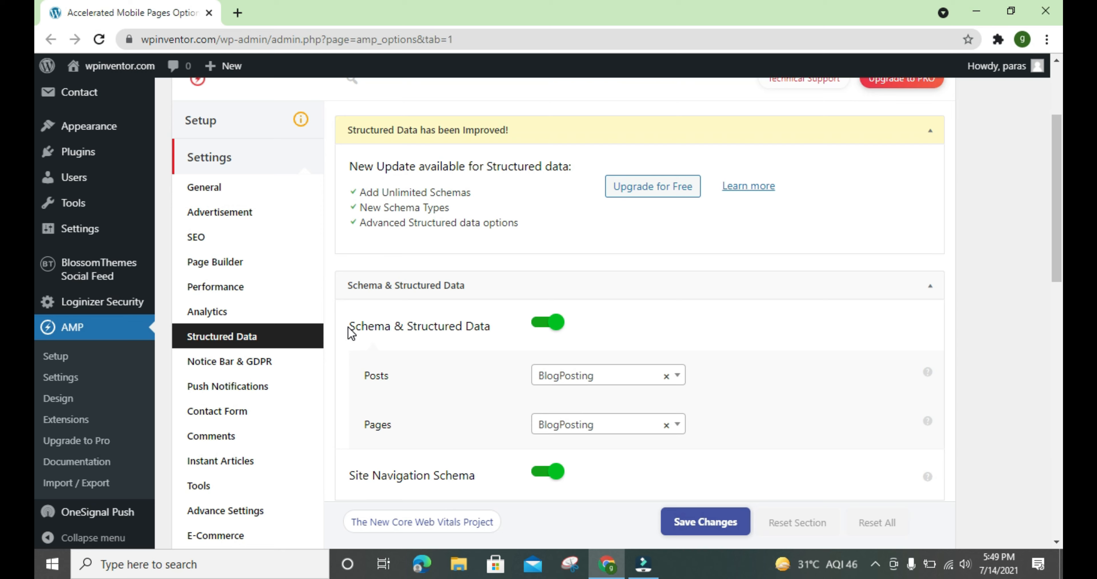
drag(351, 327, 412, 320)
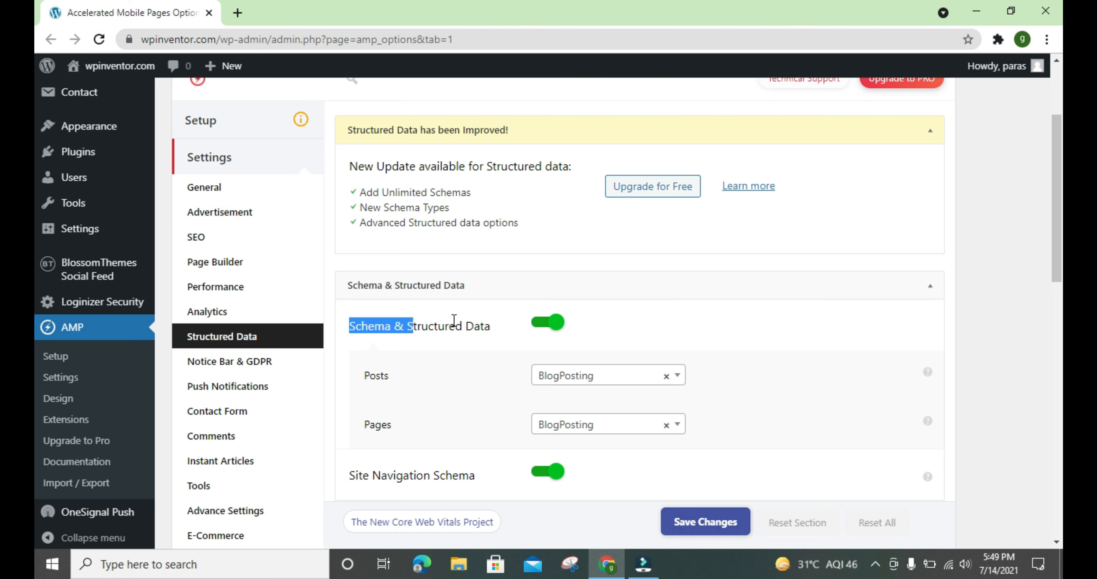
scroll(454, 320, down, 3)
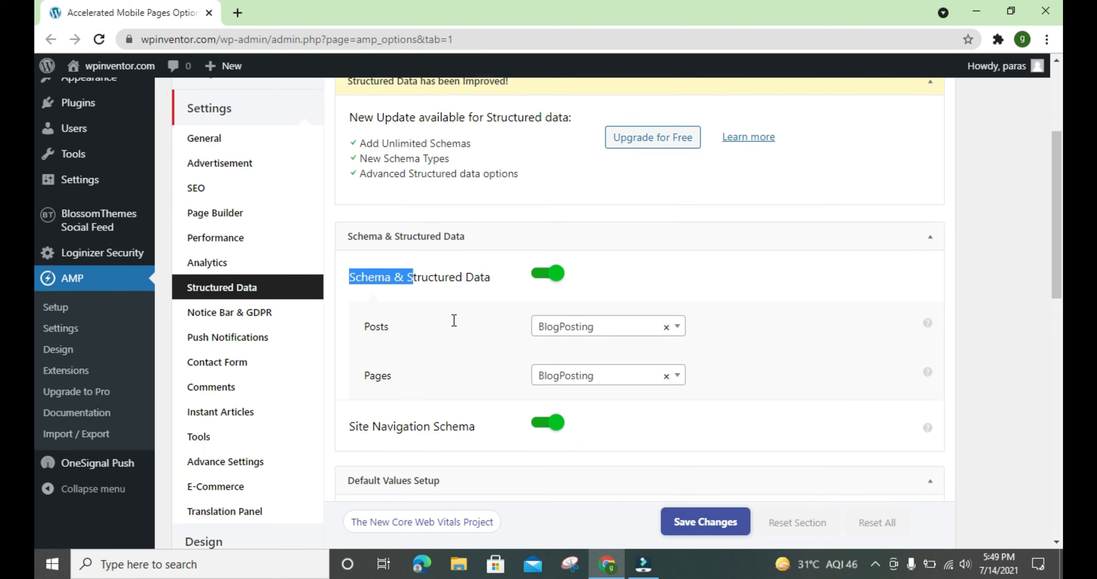
drag(363, 229, 389, 228)
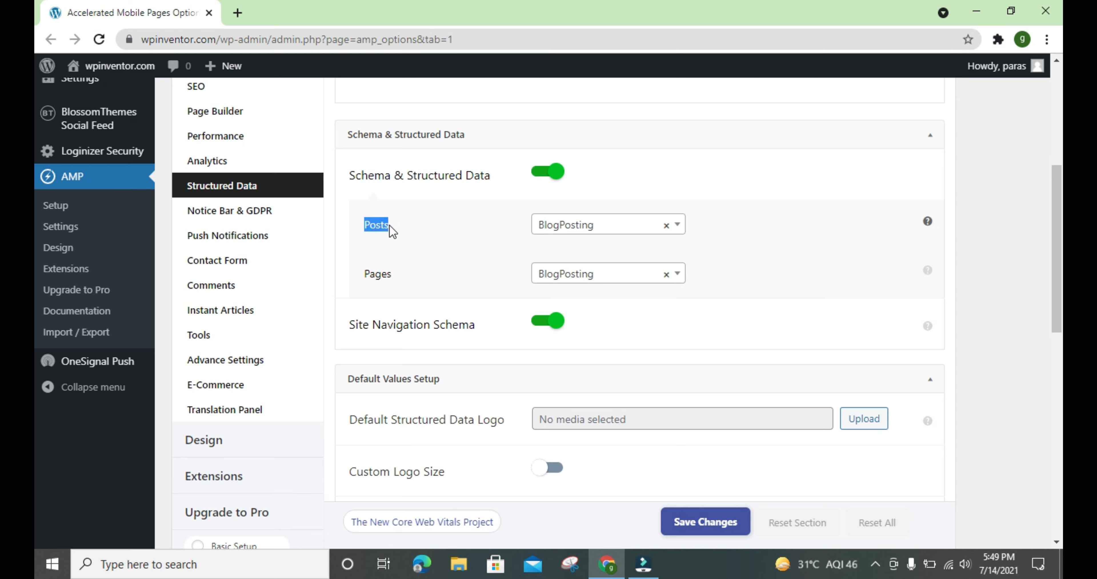
drag(363, 273, 407, 275)
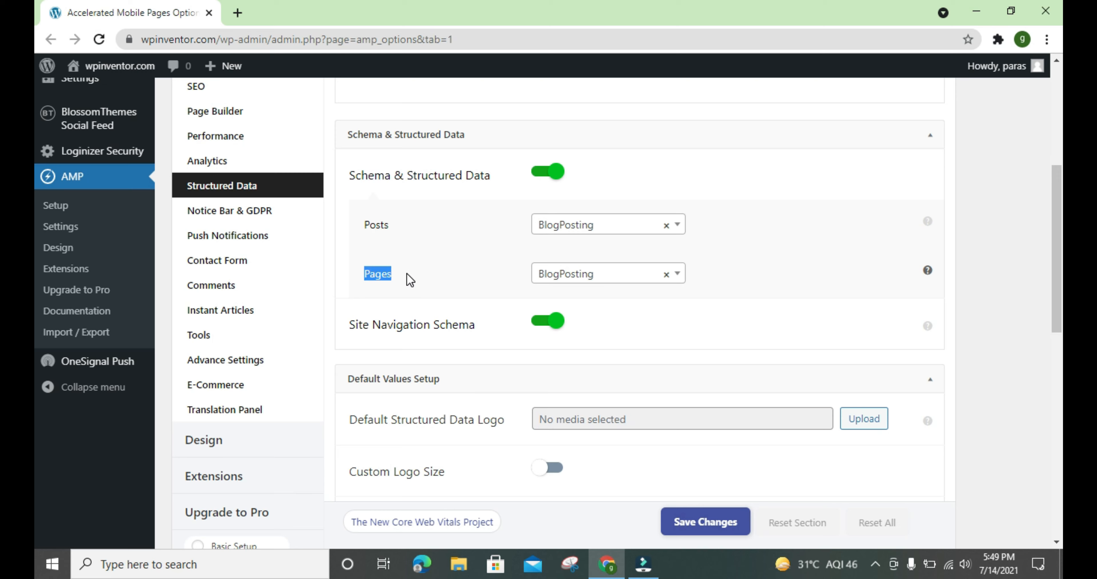
click(552, 236)
click(552, 281)
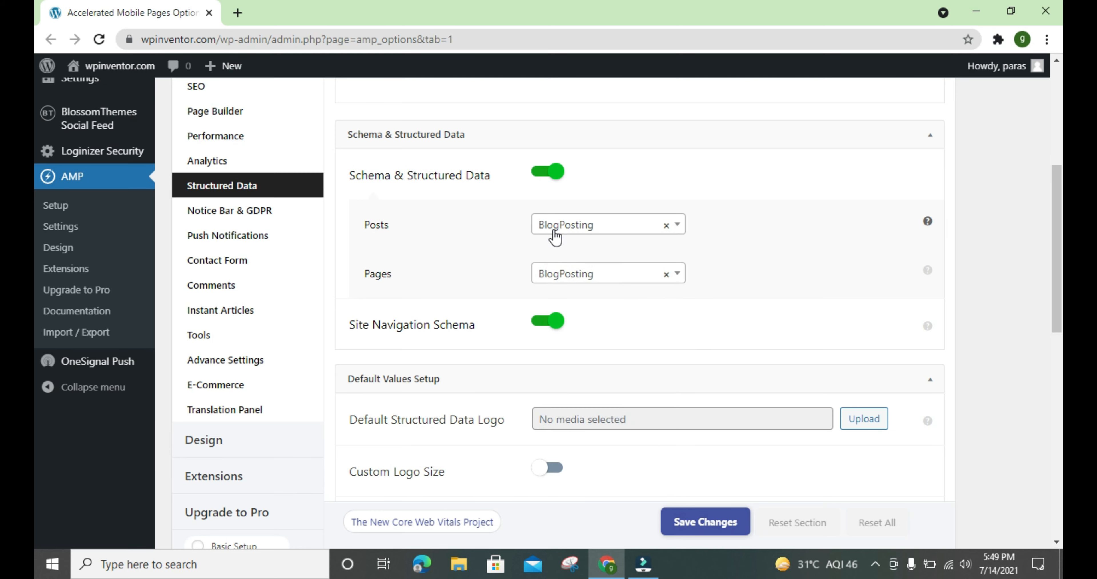
click(551, 279)
click(515, 293)
- Review the Default Values Setup options for the structured data logo, custom logo size, post image and video thumbnail
scroll(503, 292, down, 5)
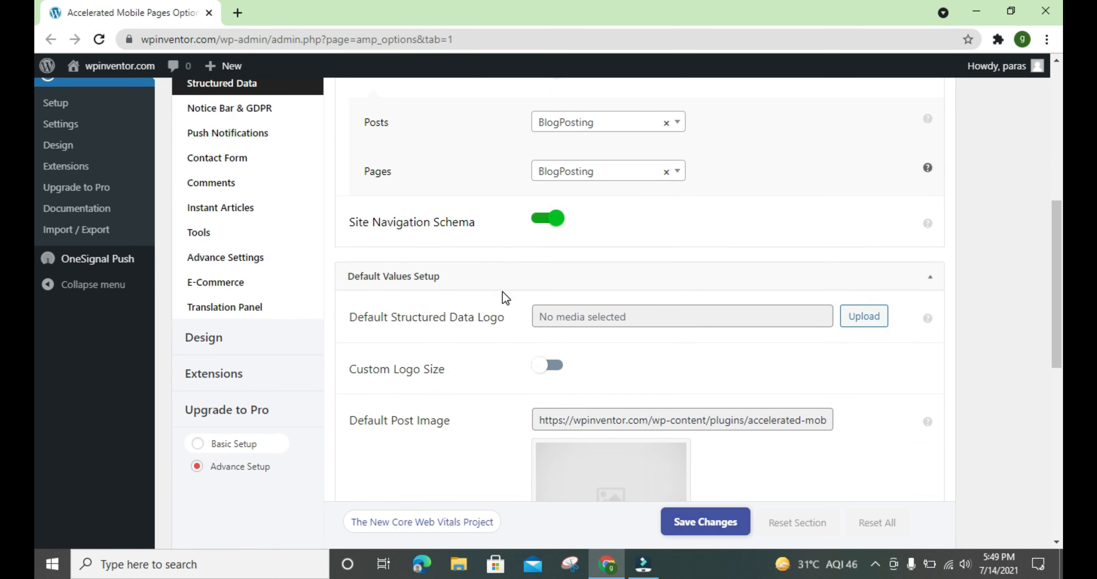
scroll(503, 296, down, 3)
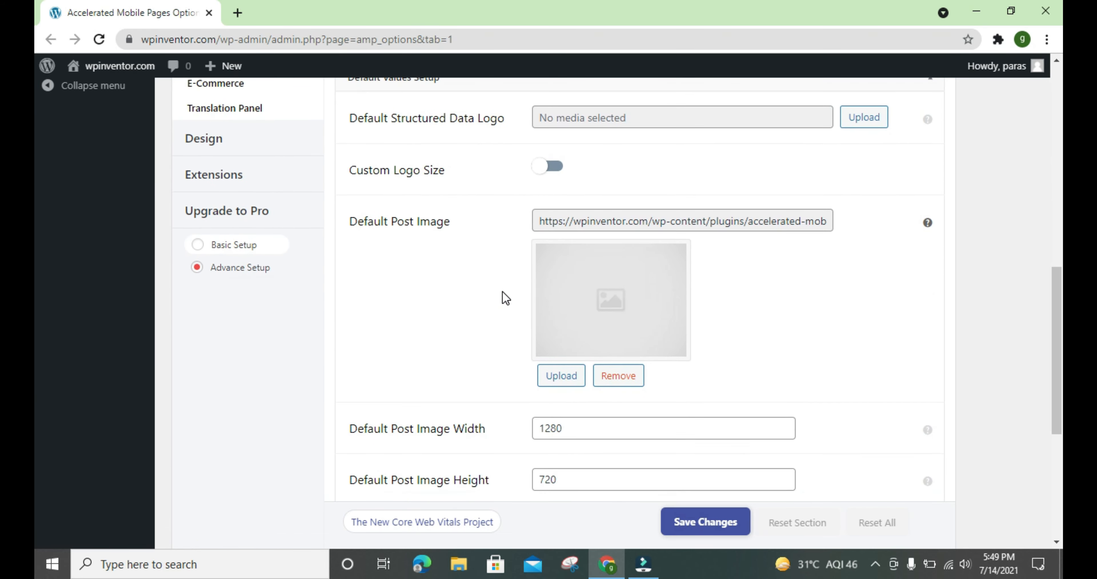
scroll(502, 296, up, 3)
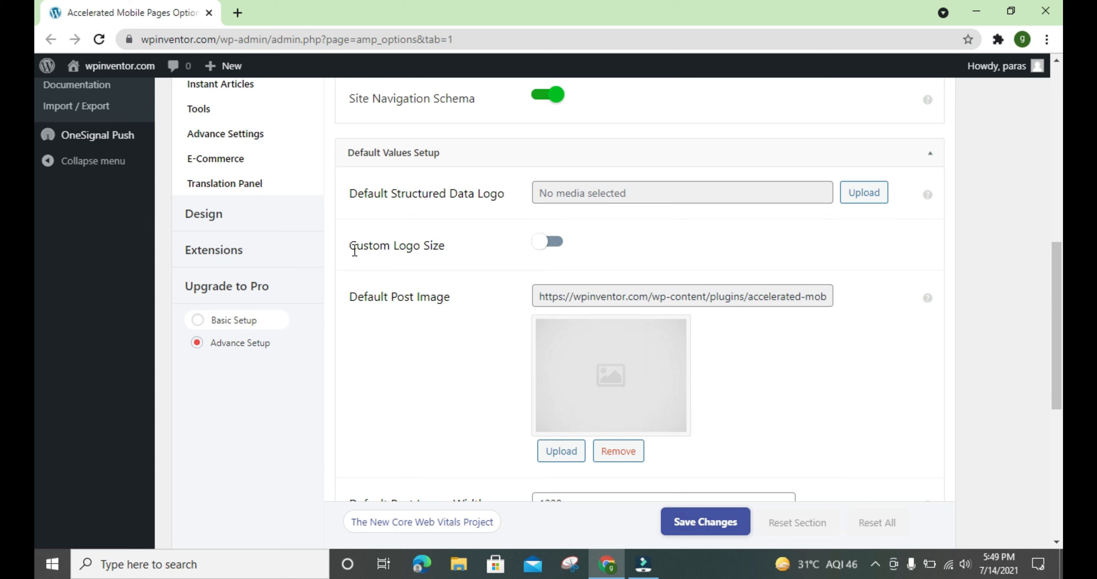
drag(350, 245, 452, 246)
click(452, 246)
drag(350, 193, 501, 189)
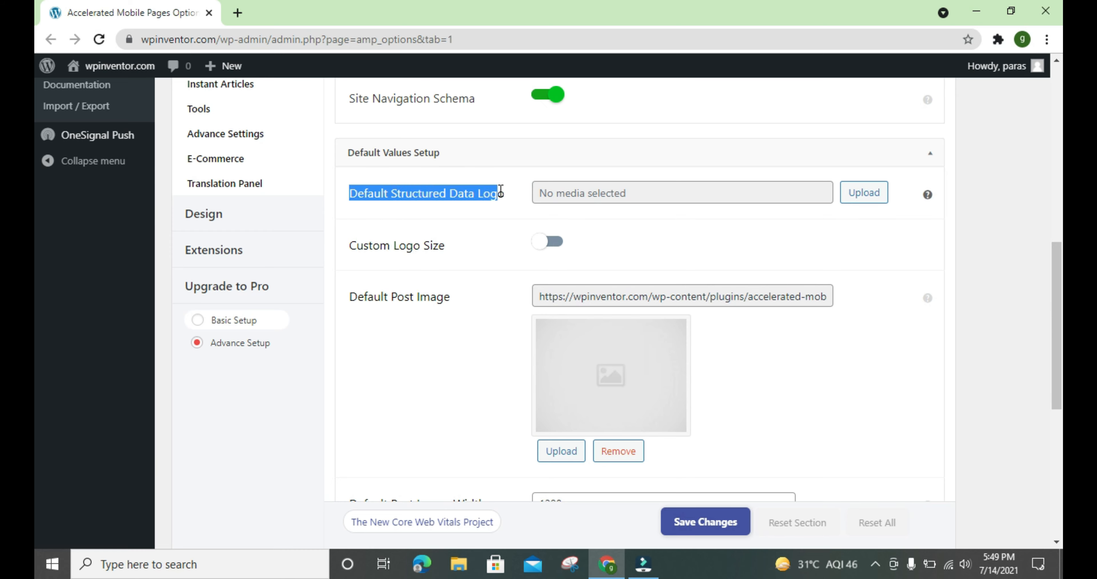
scroll(471, 291, down, 4)
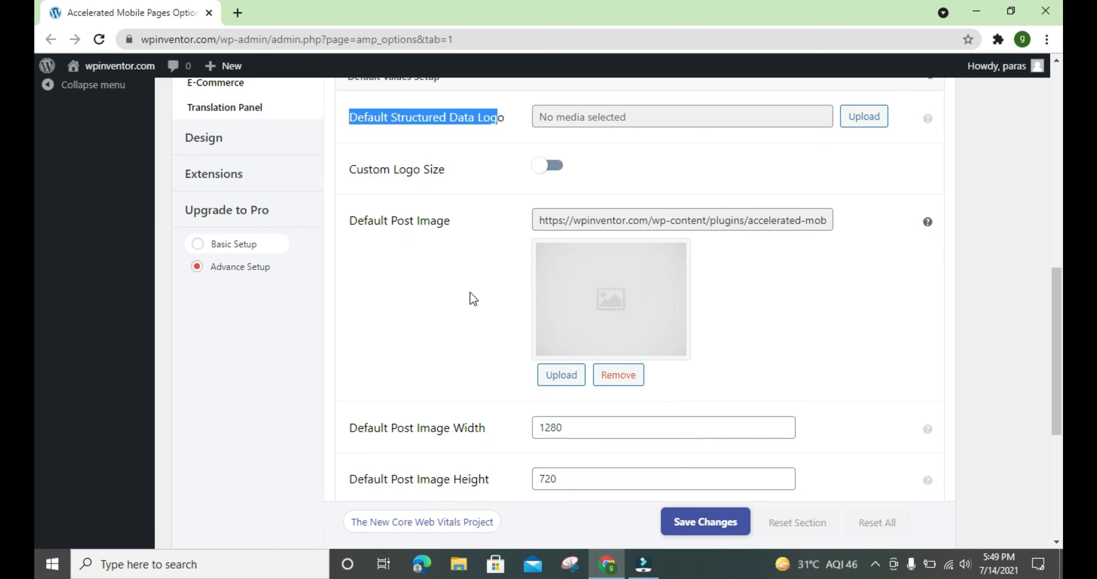
scroll(469, 291, down, 2)
scroll(468, 291, down, 1)
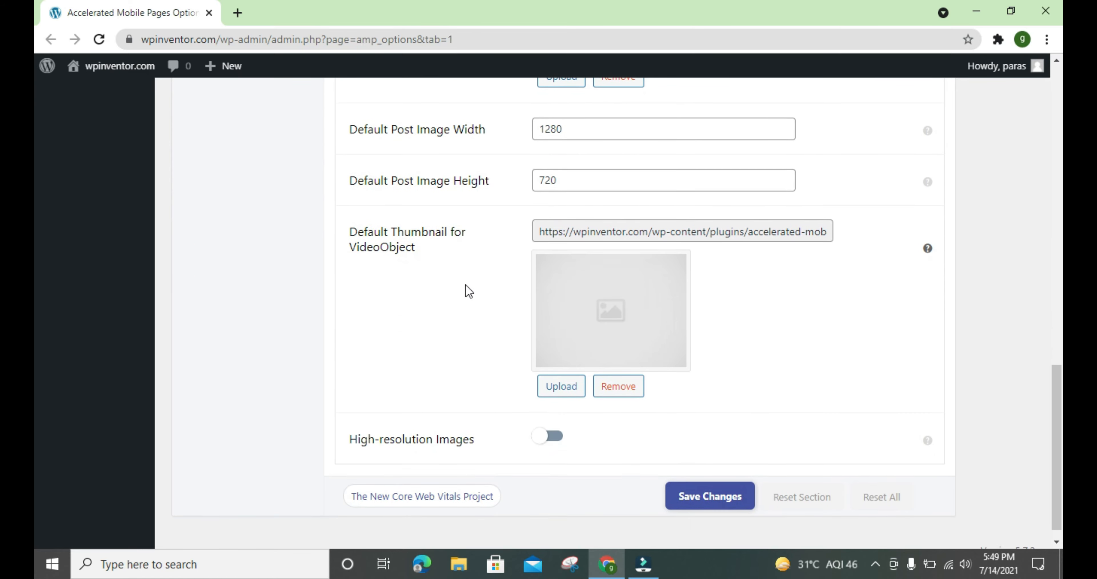
- Open the Notice Bar & GDPR settings to view the cookie consent, GDPR and Quantcast options
scroll(468, 292, up, 4)
scroll(460, 281, up, 10)
scroll(318, 335, down, 2)
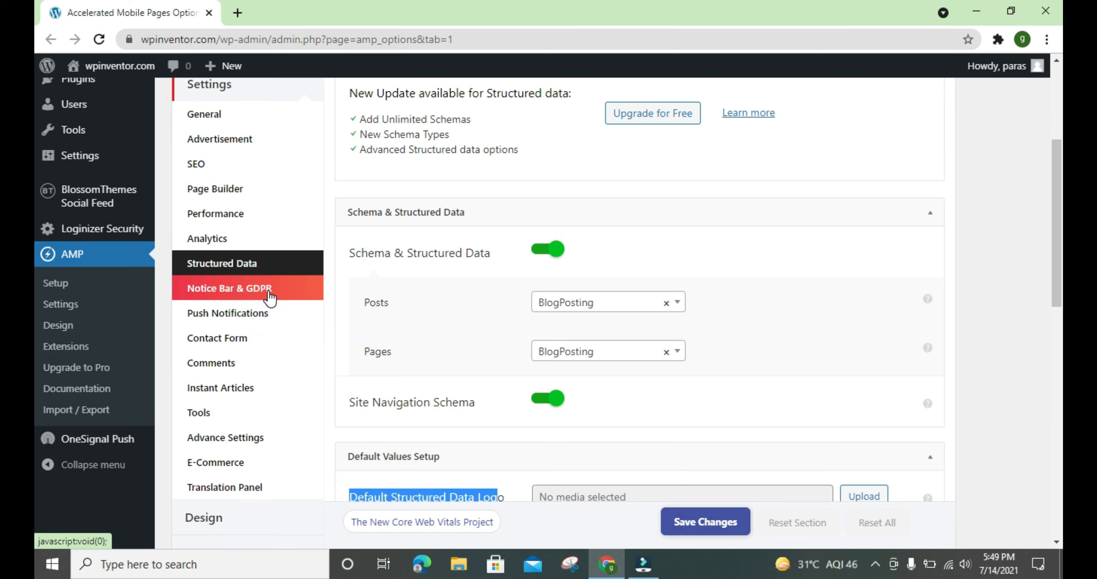
click(270, 293)
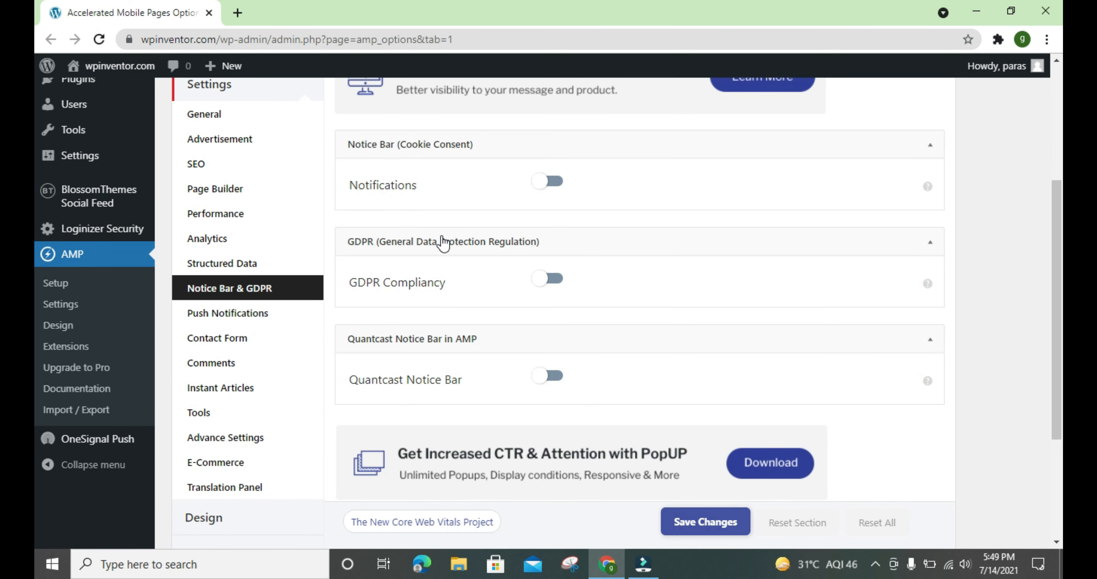
- Try out the cookie consent Notifications option, look over its notice content, button text and link settings, and switch it back off
click(550, 184)
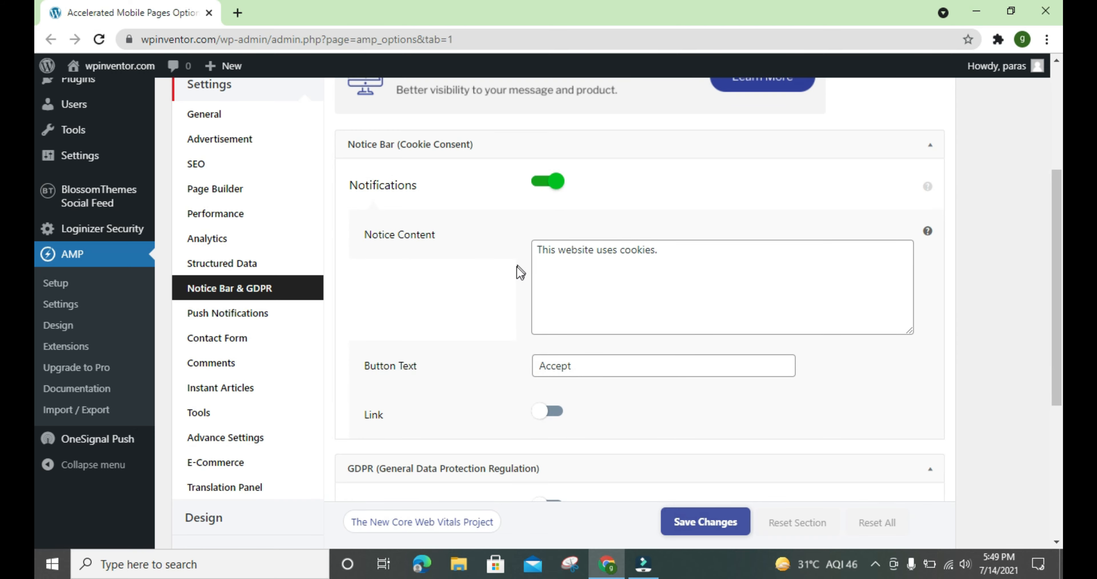
scroll(517, 269, down, 3)
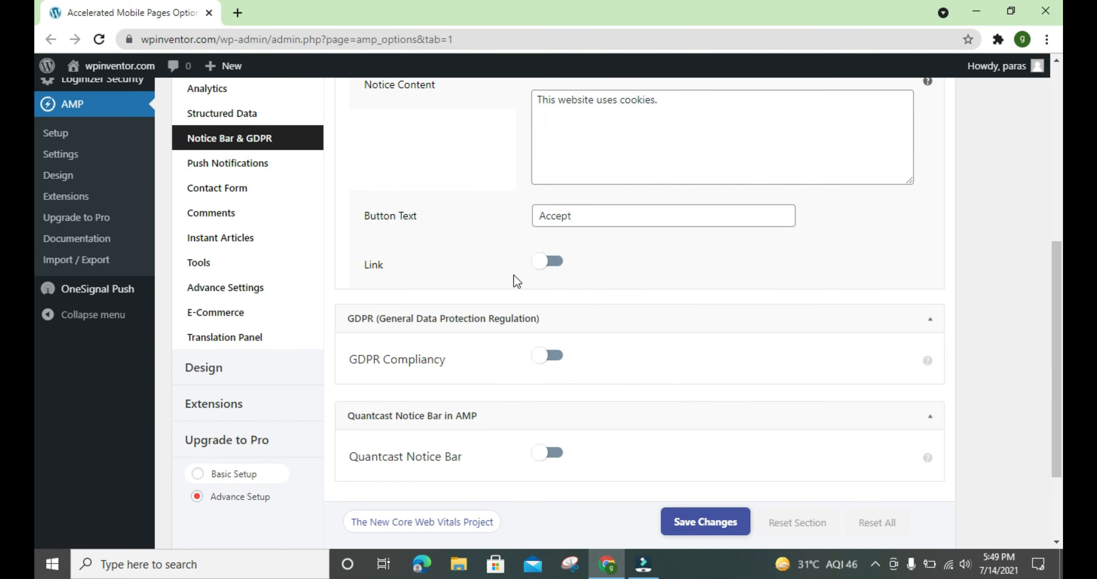
click(552, 266)
click(551, 265)
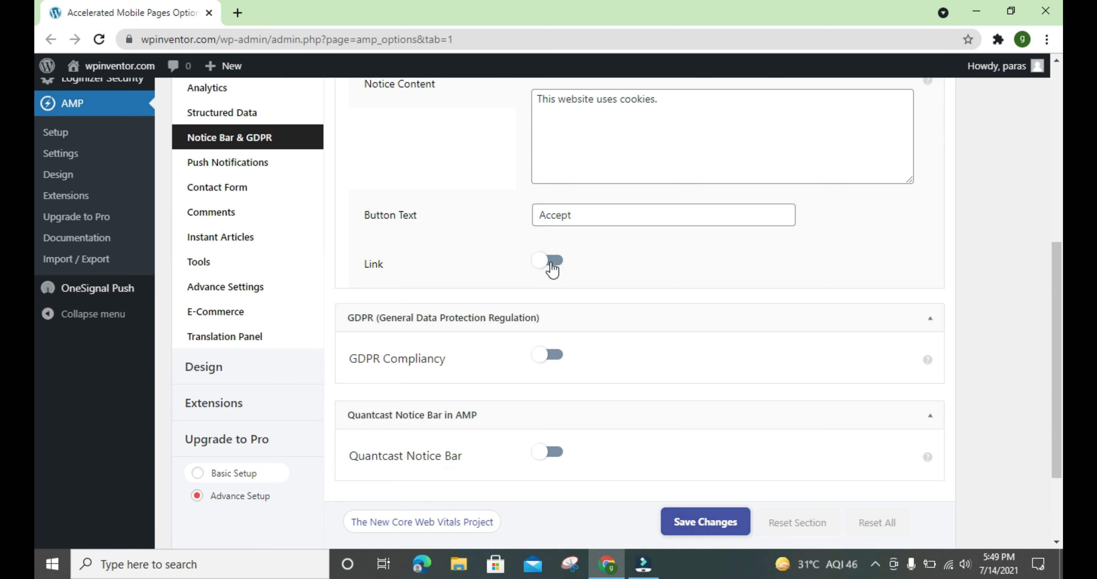
scroll(551, 269, down, 3)
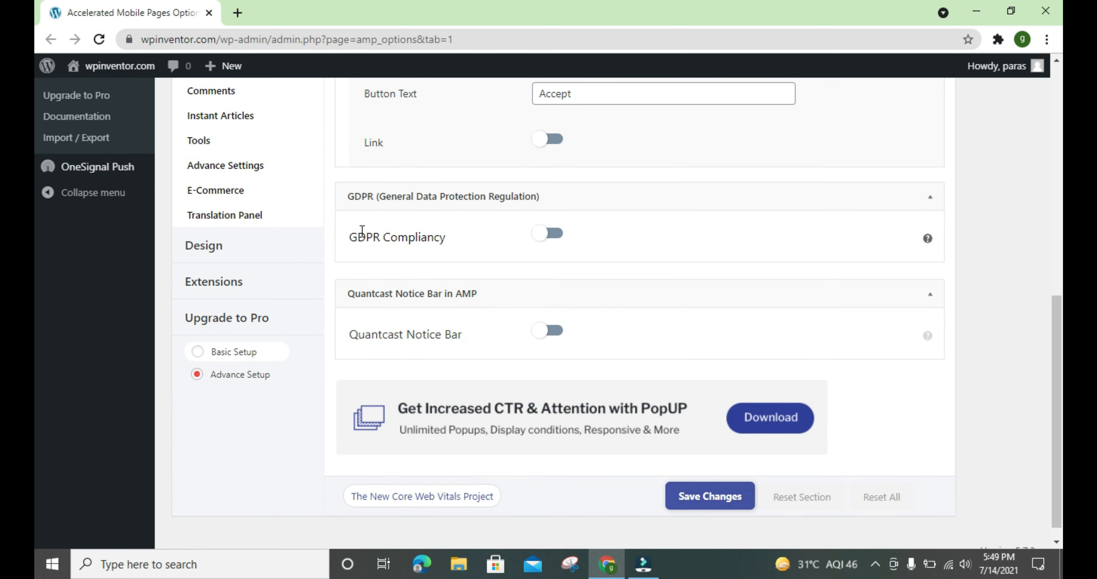
drag(362, 230, 449, 231)
click(450, 228)
scroll(515, 331, up, 6)
click(549, 214)
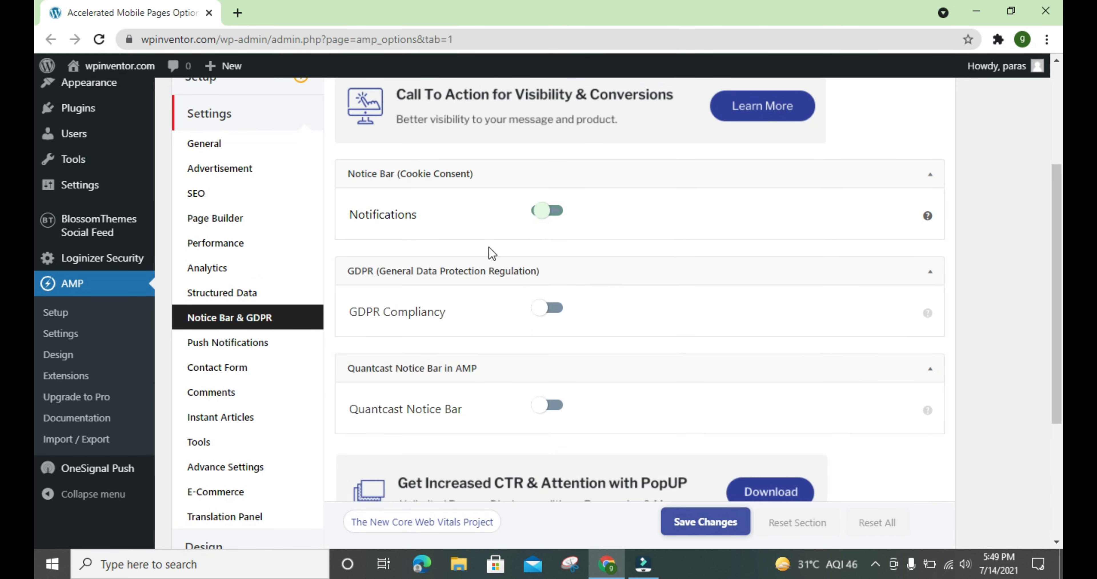
- In the Push Notifications settings, select OneSignal as the integration service and review its App ID, positioning and translation options
click(269, 352)
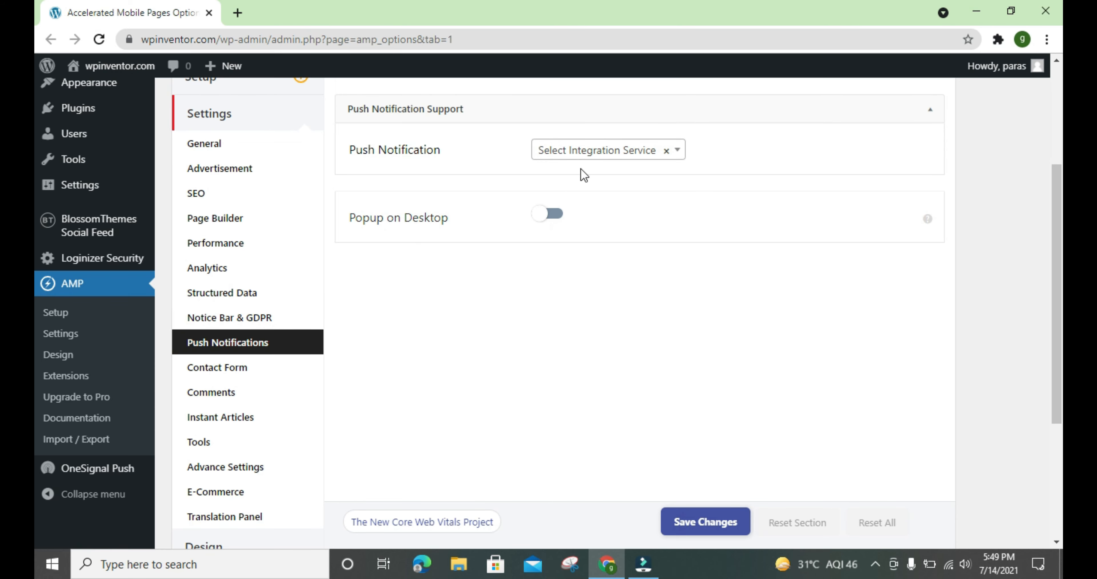
click(582, 153)
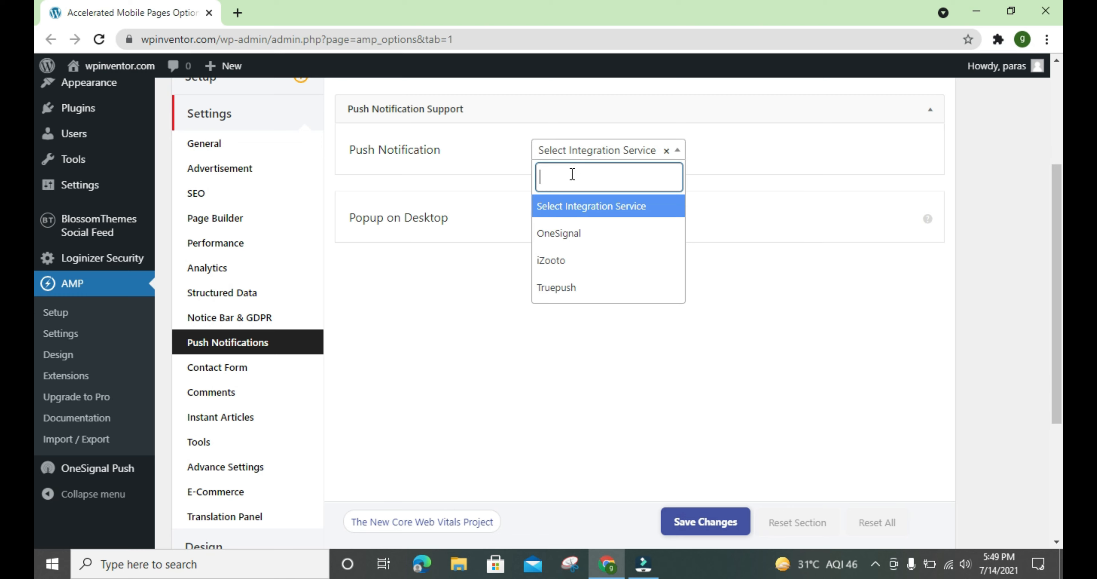
click(549, 246)
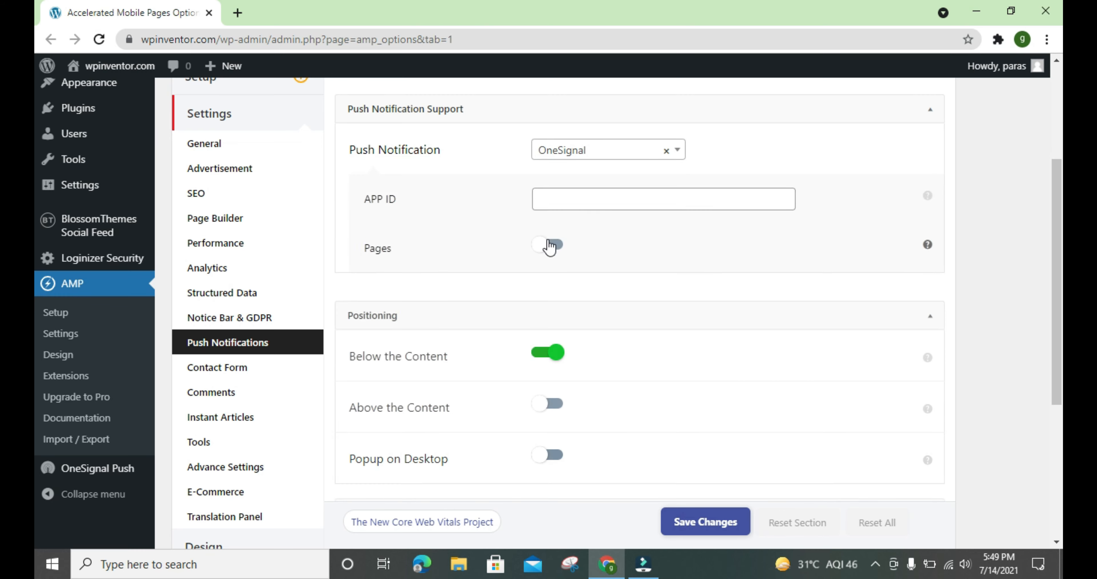
click(552, 203)
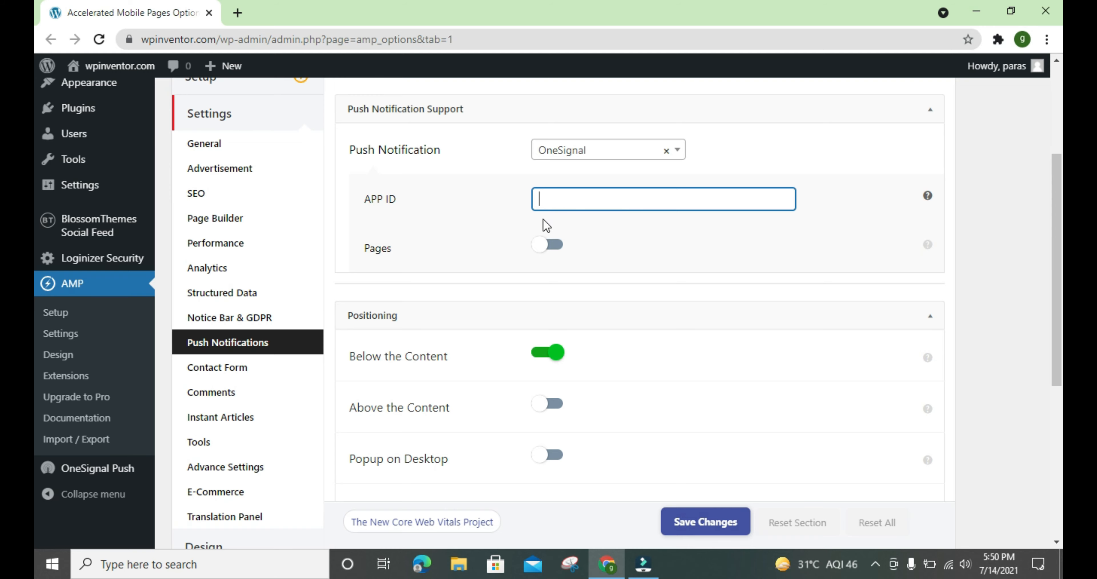
click(590, 154)
click(508, 228)
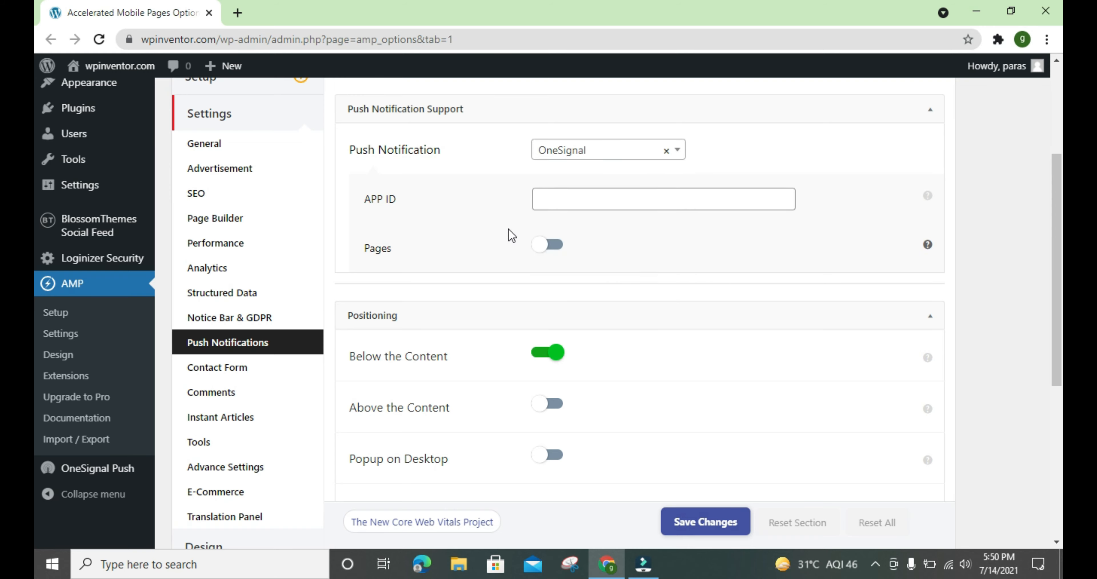
scroll(508, 227, down, 5)
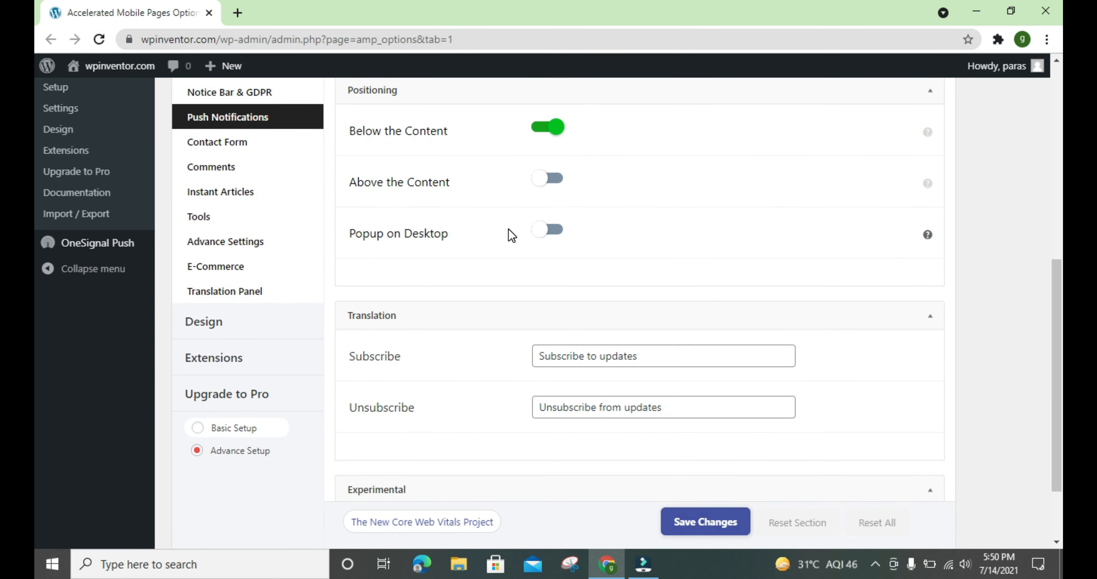
scroll(509, 229, up, 5)
scroll(448, 257, down, 2)
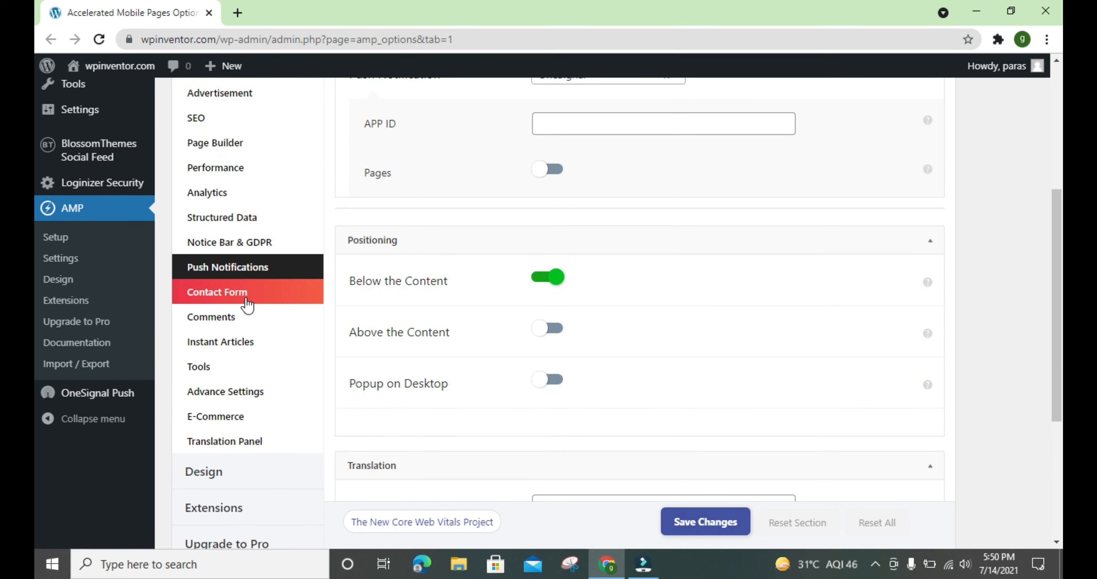
- Open the Contact Form settings and try out Contact Form 7 Support, switching it back off
click(239, 298)
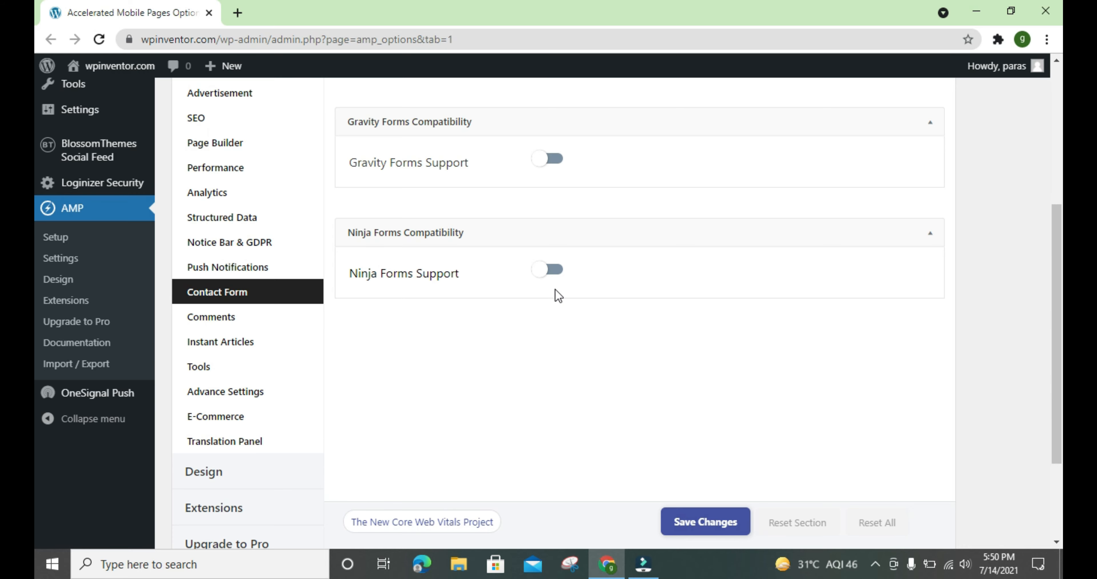
scroll(556, 182, up, 2)
scroll(555, 183, up, 2)
click(553, 200)
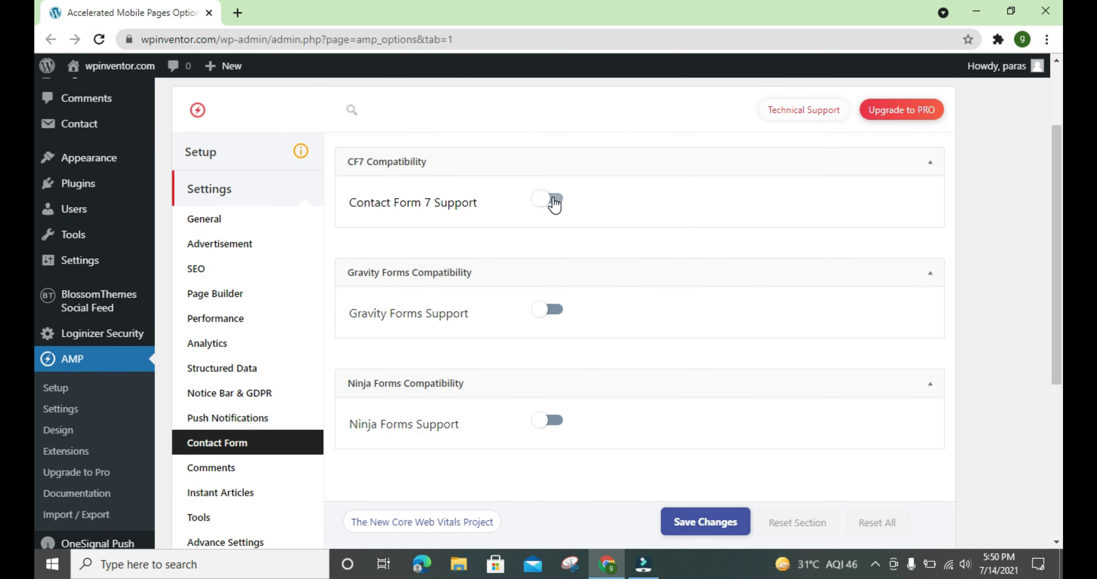
click(554, 200)
click(554, 200)
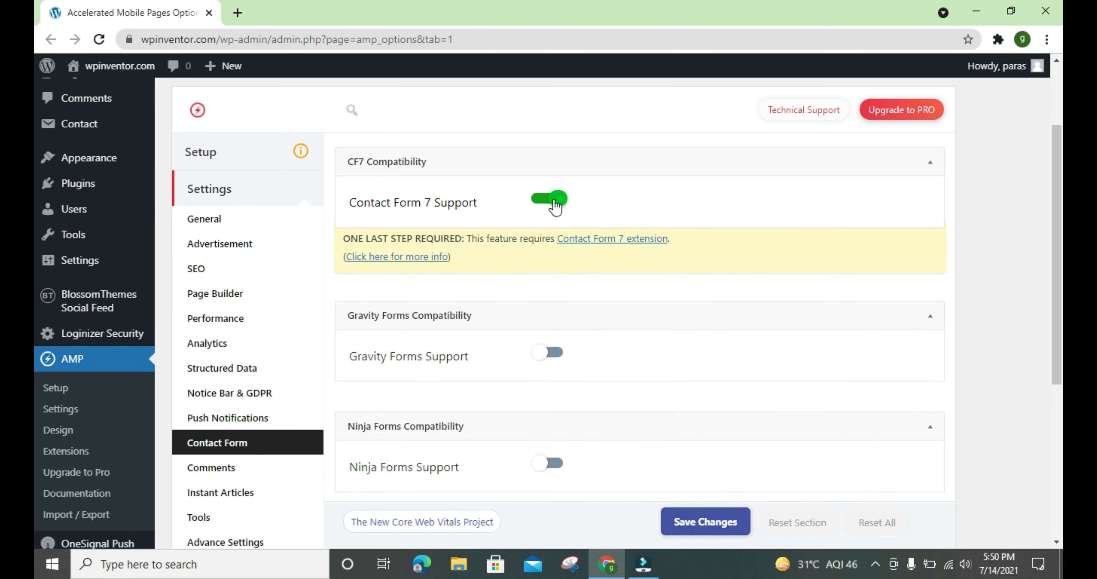
click(553, 200)
scroll(468, 239, down, 4)
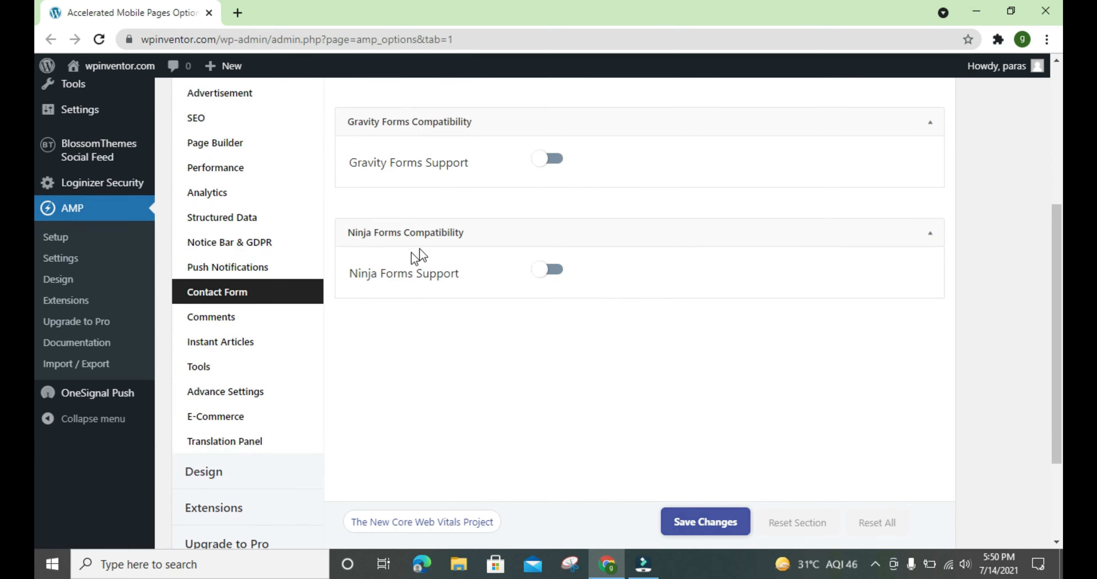
- Open the Comments settings and review the display options and the discussion options, including WordPress Comments, Disqus and Facebook Comments
click(275, 317)
scroll(447, 289, up, 3)
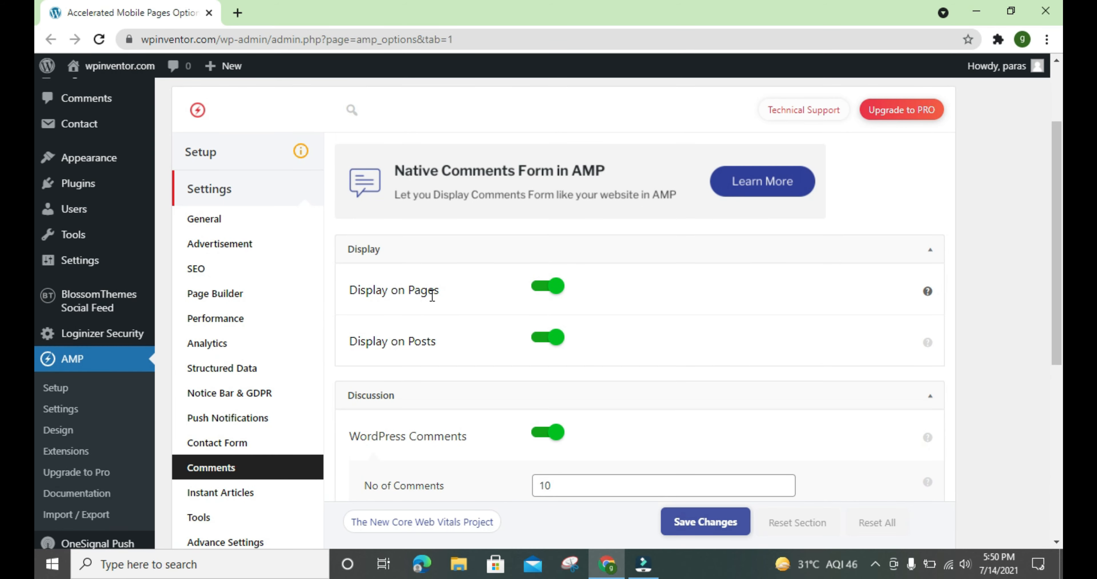
drag(414, 295, 448, 298)
click(442, 300)
scroll(501, 281, down, 4)
scroll(479, 282, down, 2)
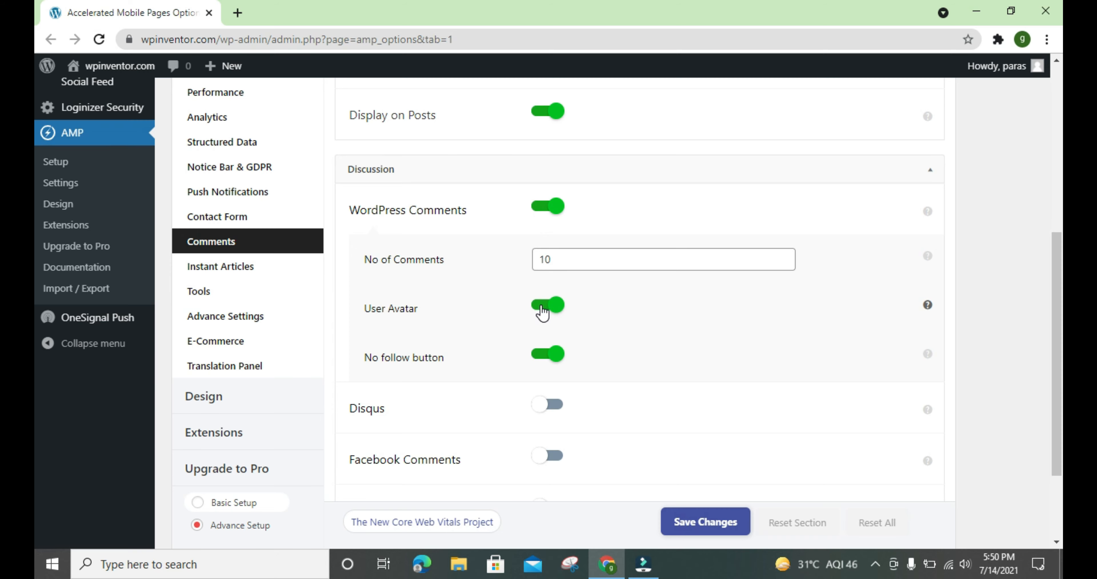
scroll(468, 309, down, 2)
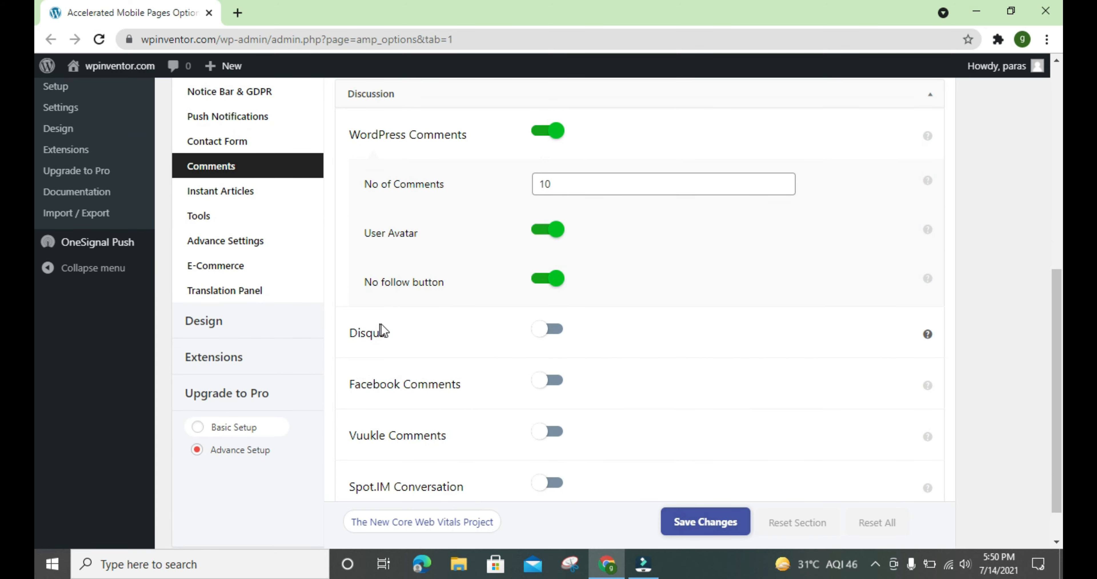
drag(390, 325, 346, 329)
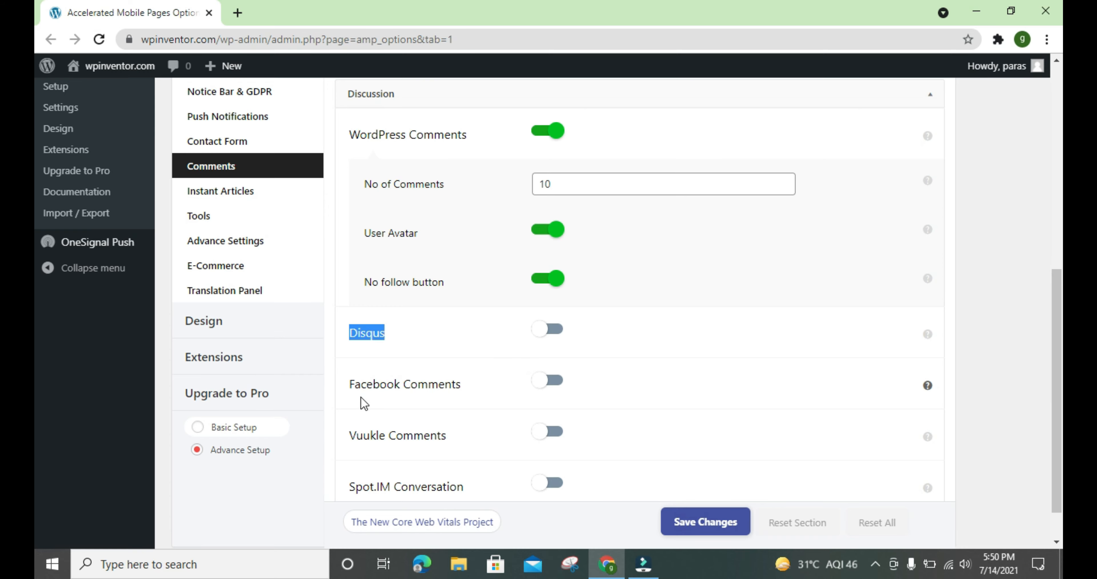
triple_click(371, 385)
click(371, 384)
scroll(372, 373, down, 1)
scroll(332, 332, up, 3)
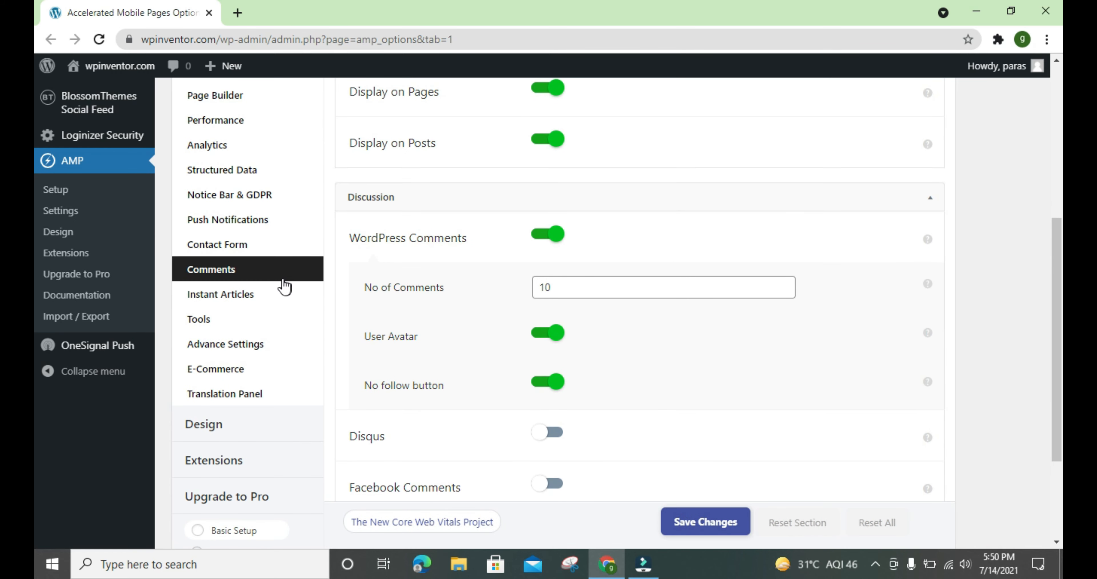
- View the Facebook Instant Articles setup, and review the Hide AMP Bulk Tools and Others options in the Tools settings
click(263, 303)
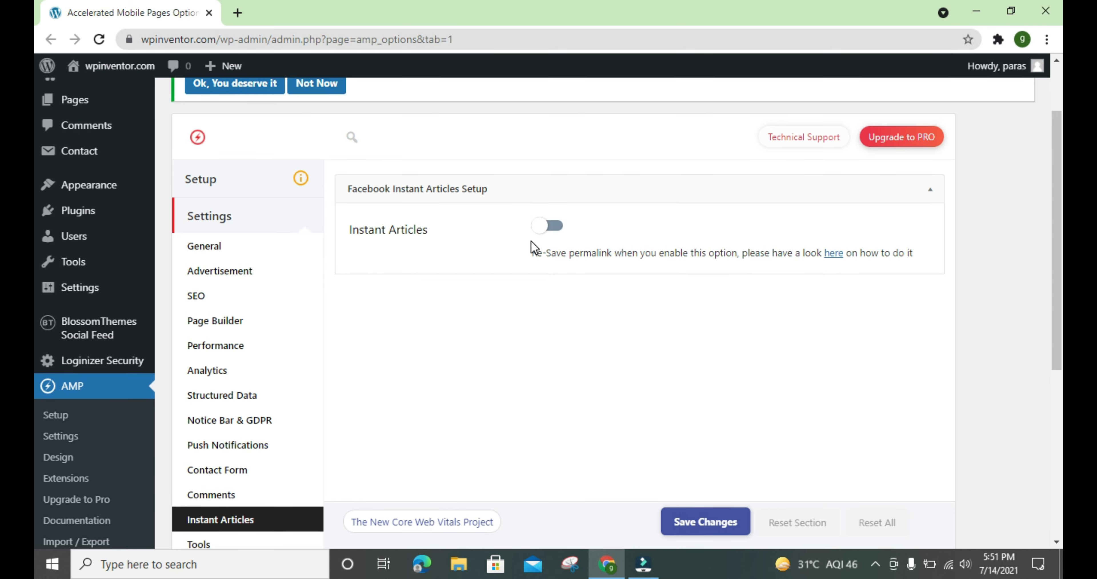
scroll(499, 246, down, 5)
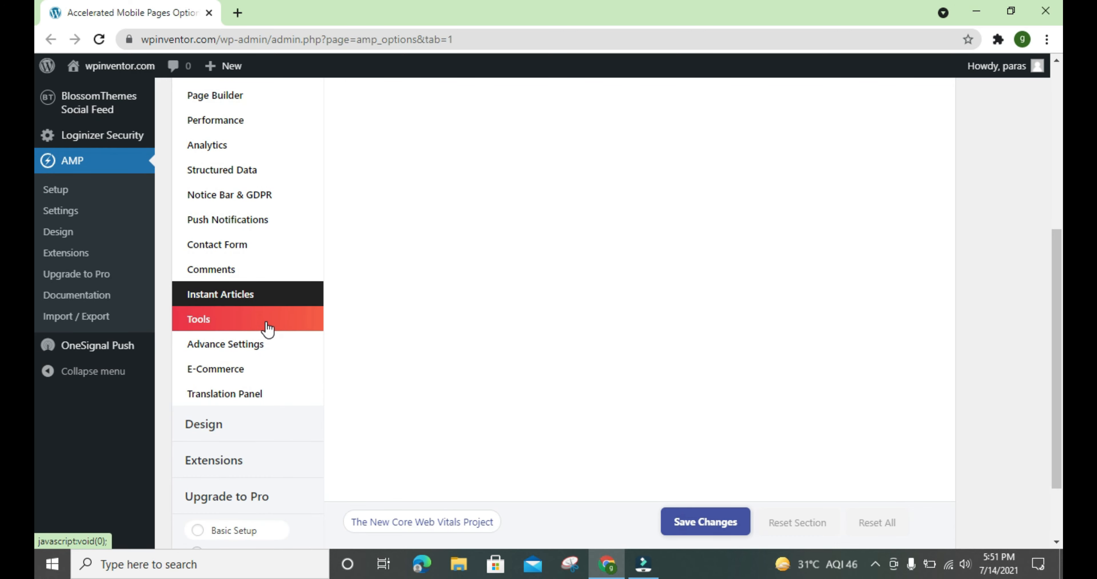
click(264, 326)
scroll(469, 277, up, 3)
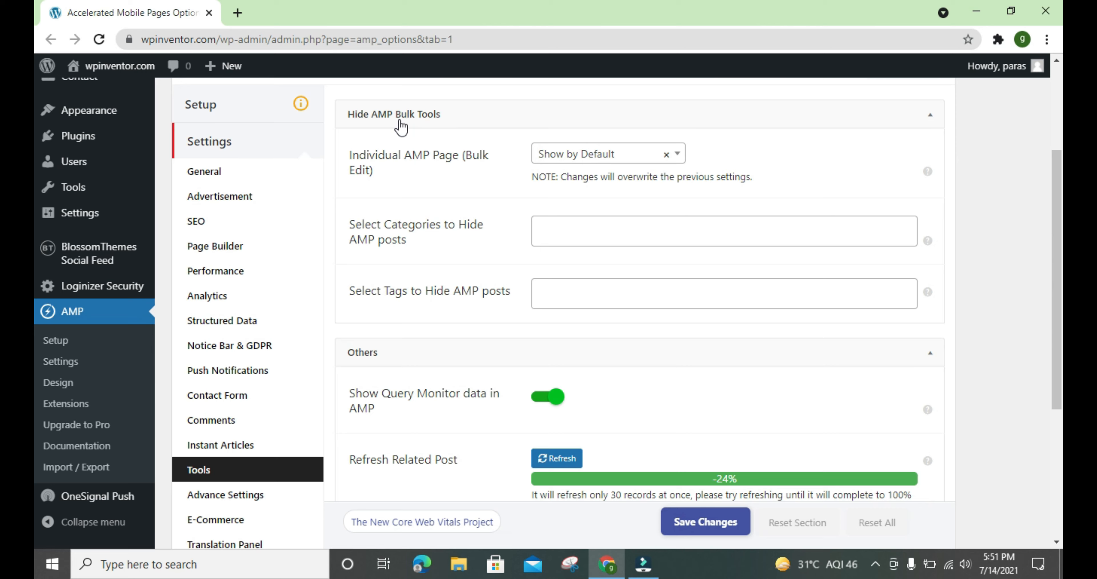
scroll(453, 350, down, 2)
scroll(453, 346, down, 2)
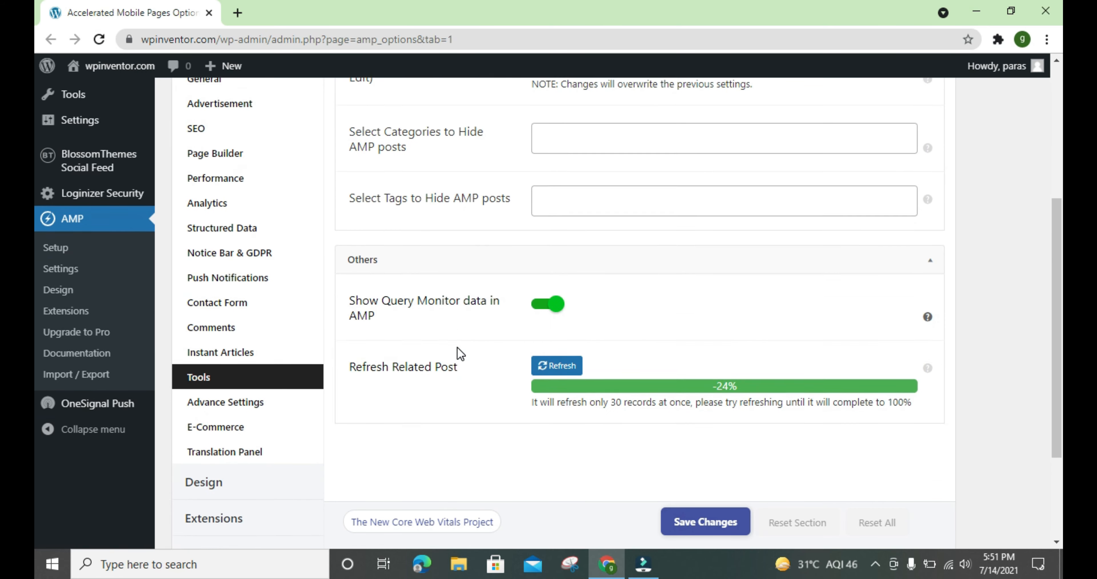
scroll(460, 353, down, 2)
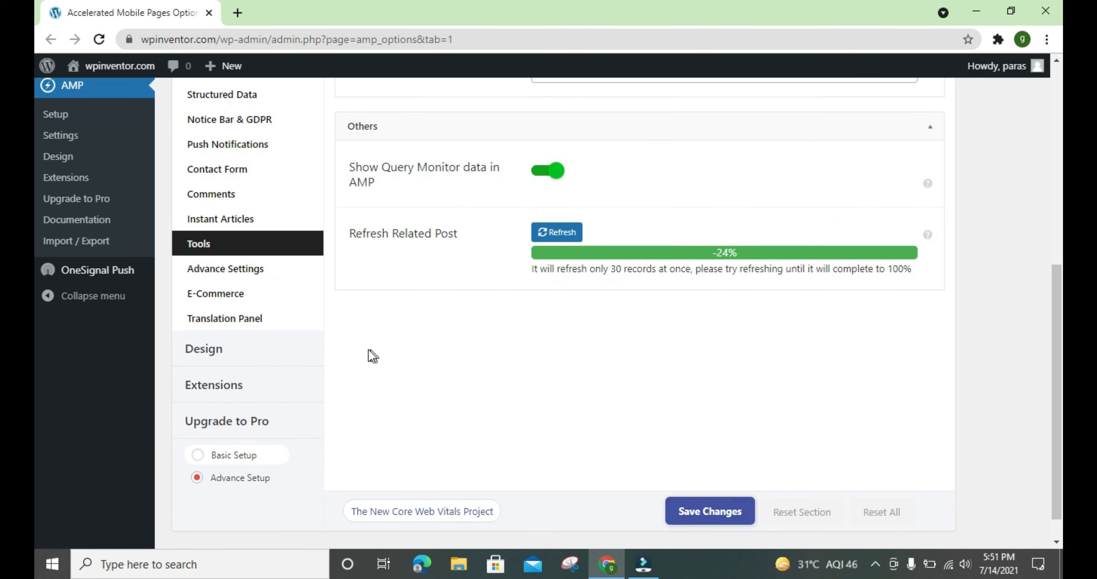
- Open the Advance Settings section and enable Mobile Redirection
click(290, 282)
scroll(435, 287, up, 5)
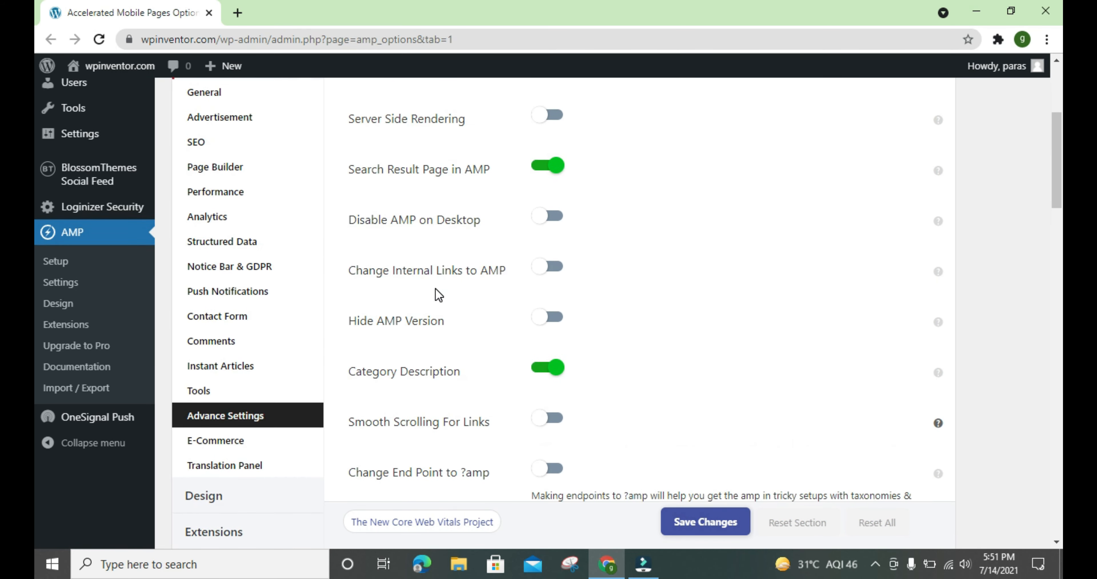
scroll(435, 287, up, 2)
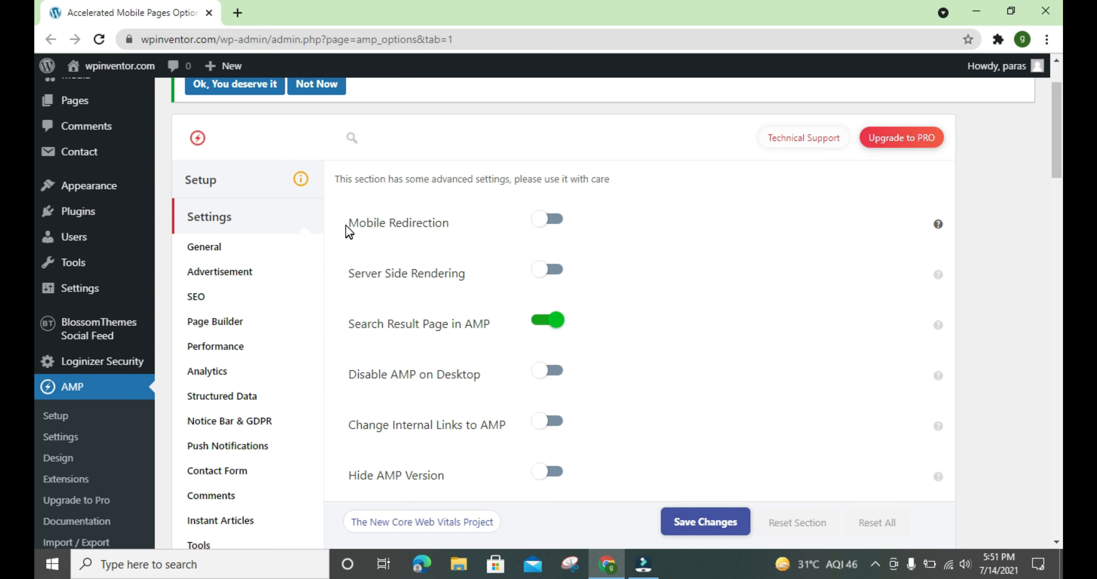
drag(347, 223, 446, 223)
click(446, 223)
click(554, 227)
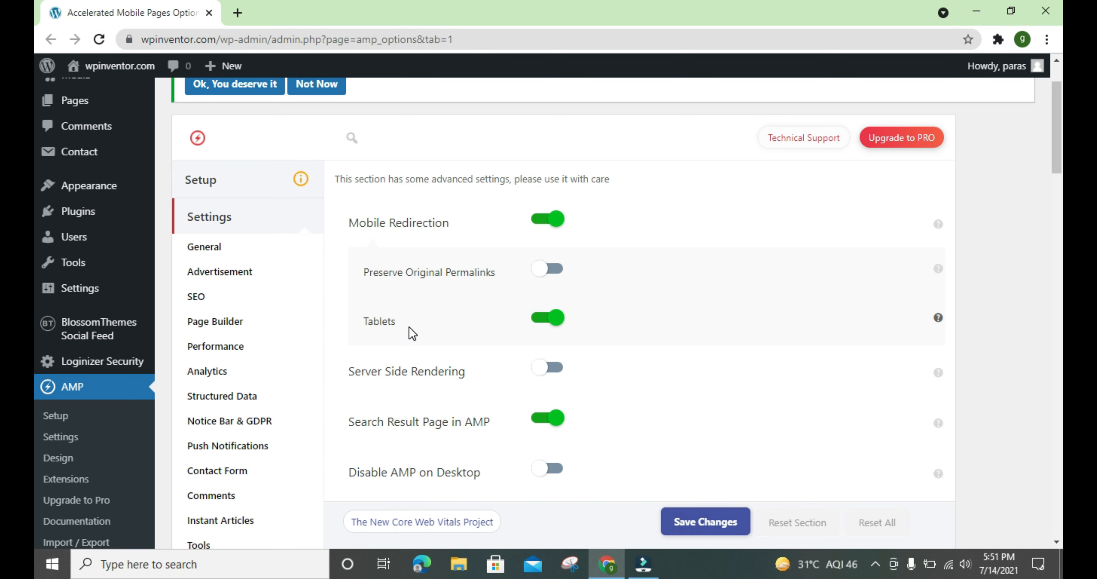
- Switch on the Disable AMP on Desktop and Hide AMP Version options in the Advance Settings
scroll(409, 327, down, 2)
scroll(412, 324, down, 2)
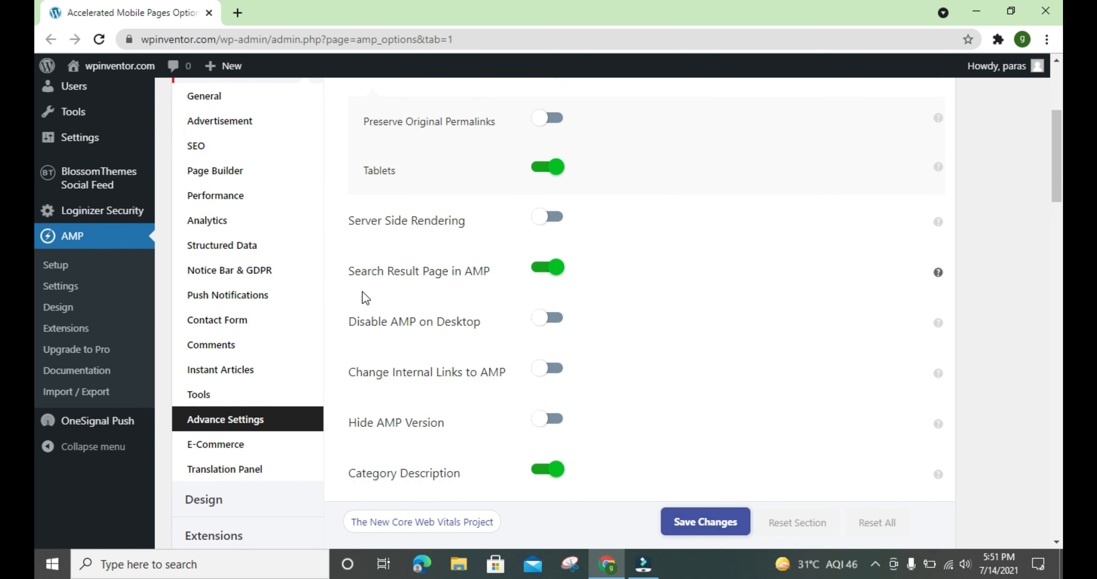
drag(366, 279, 453, 279)
click(469, 278)
scroll(439, 275, down, 2)
drag(394, 252, 495, 250)
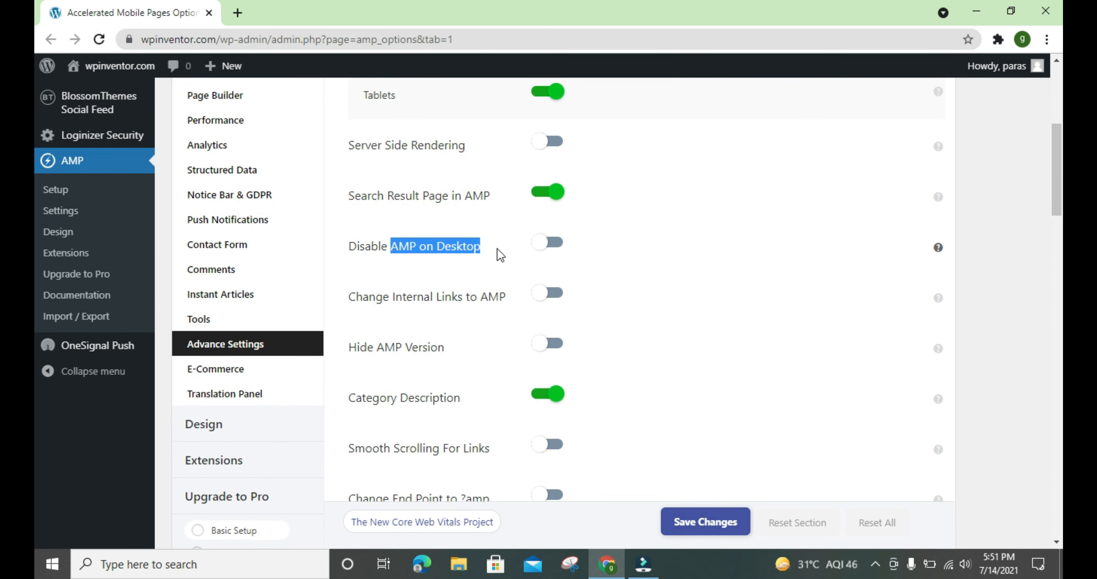
click(495, 251)
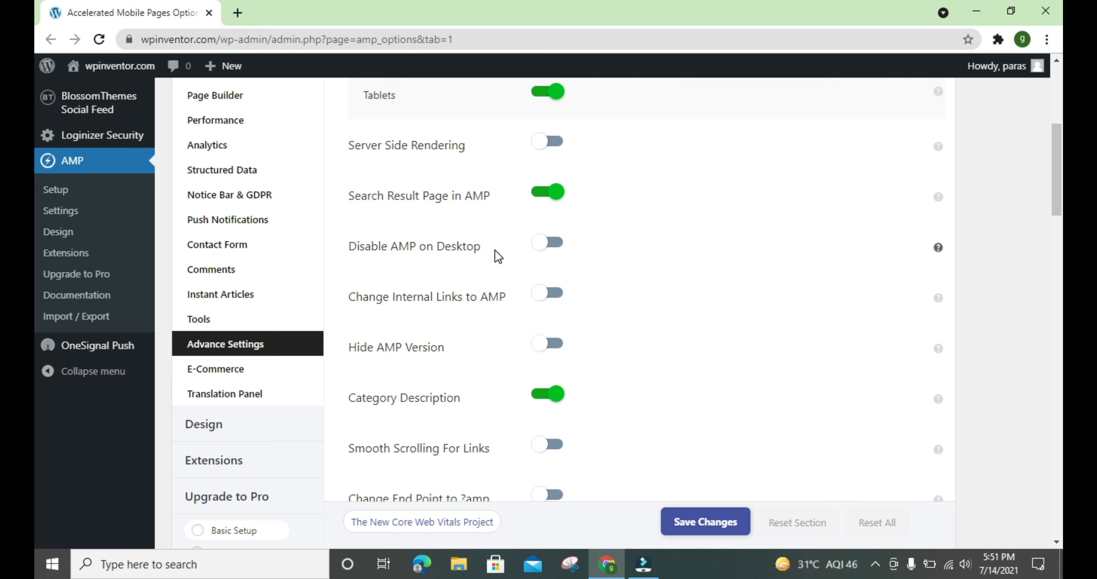
click(554, 244)
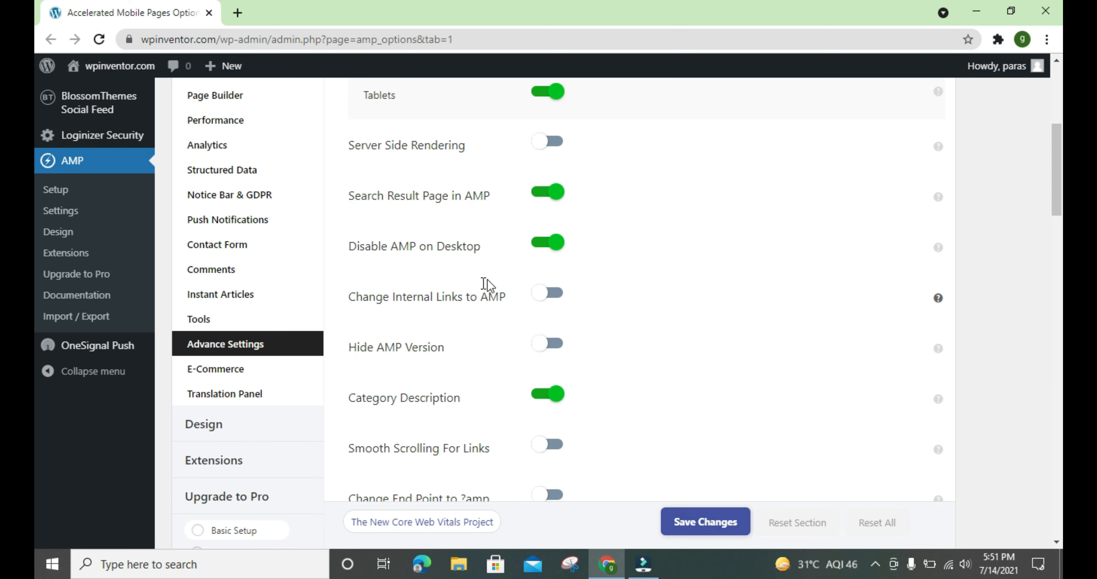
click(535, 250)
click(538, 255)
scroll(394, 318, down, 2)
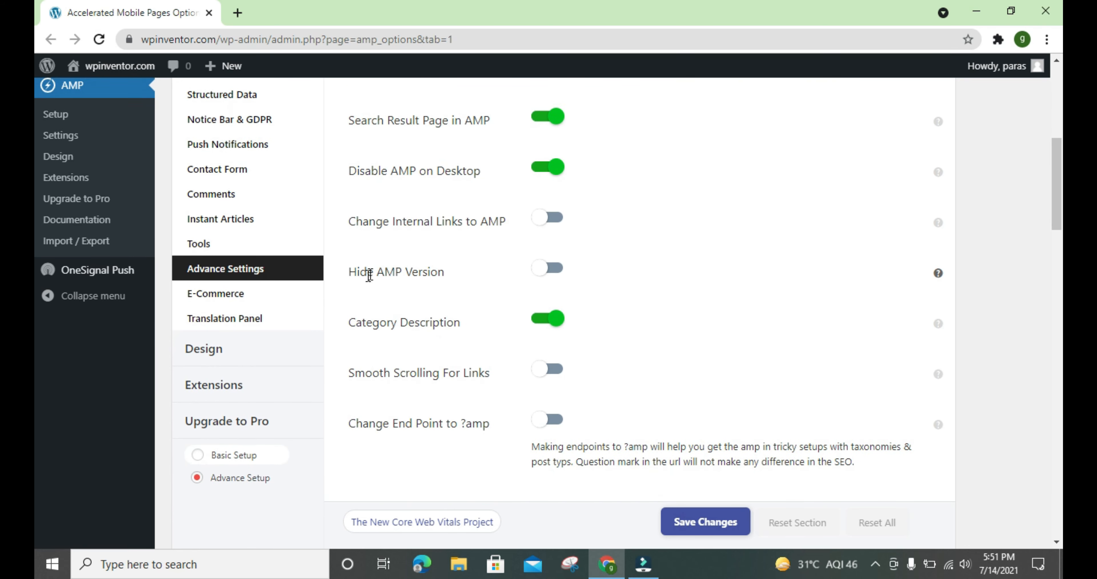
click(545, 273)
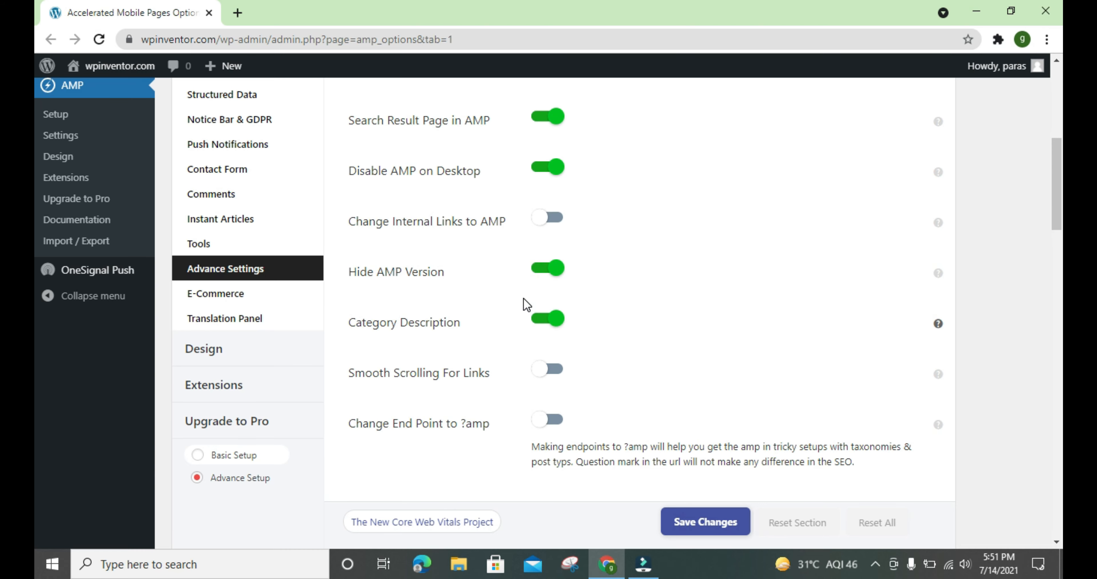
- Switch on the Disable Right Click option in the Advance Settings
scroll(522, 303, down, 3)
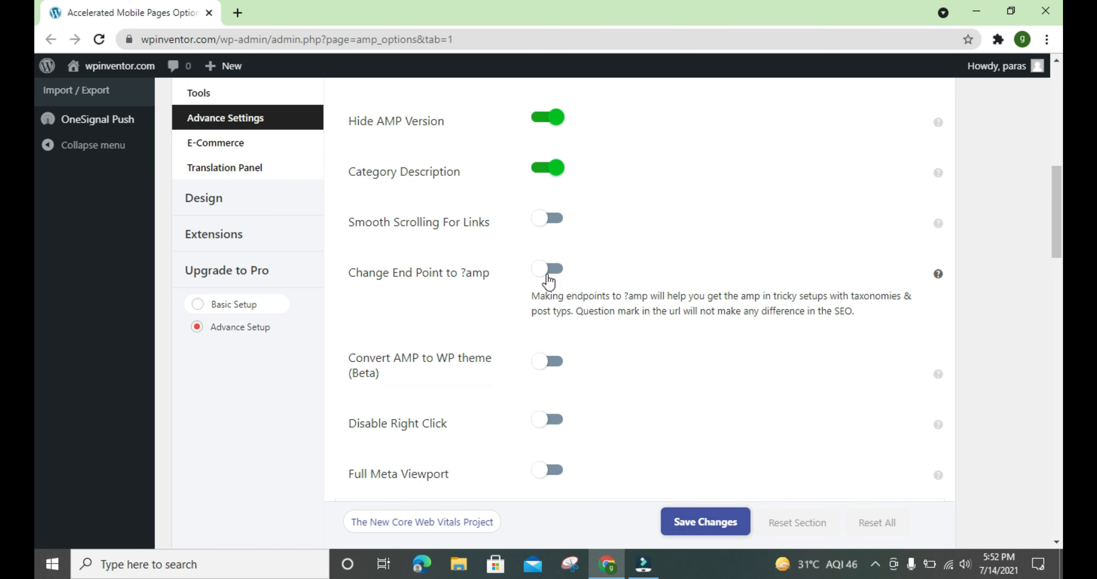
scroll(471, 319, down, 3)
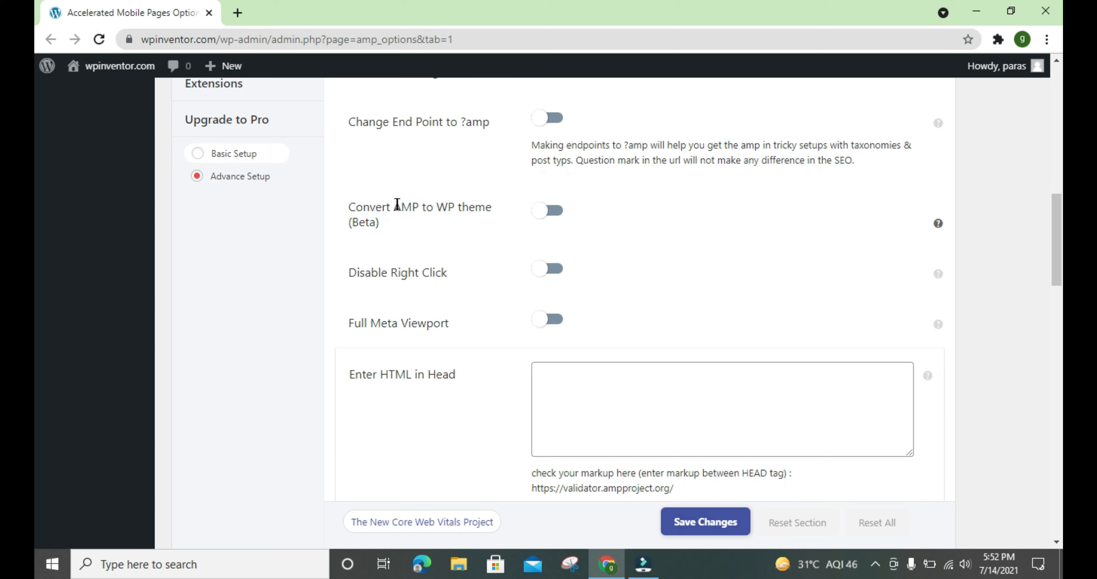
drag(400, 207, 460, 197)
click(483, 204)
triple_click(391, 273)
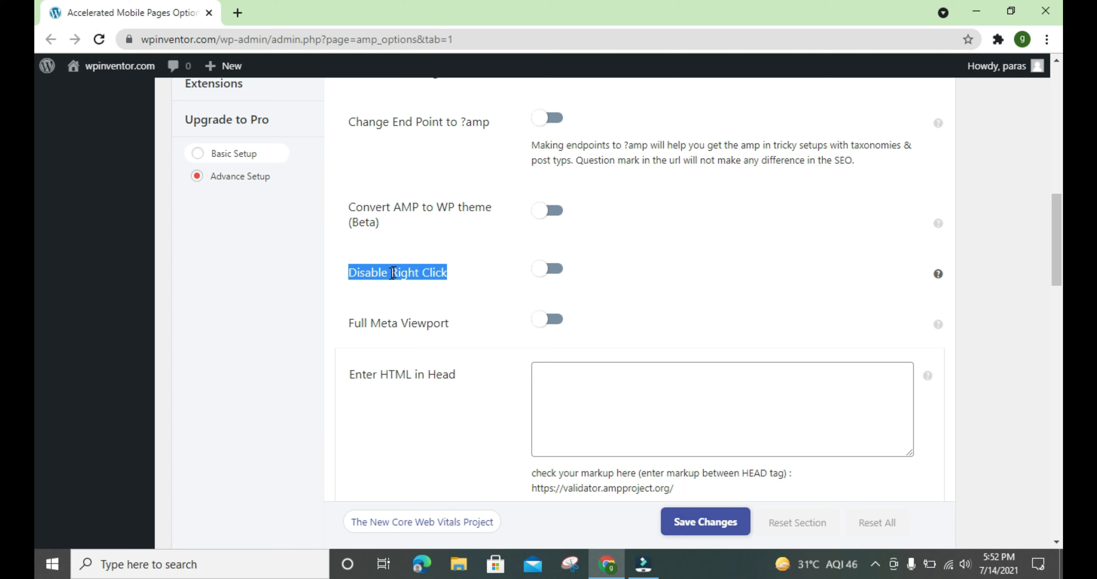
click(549, 269)
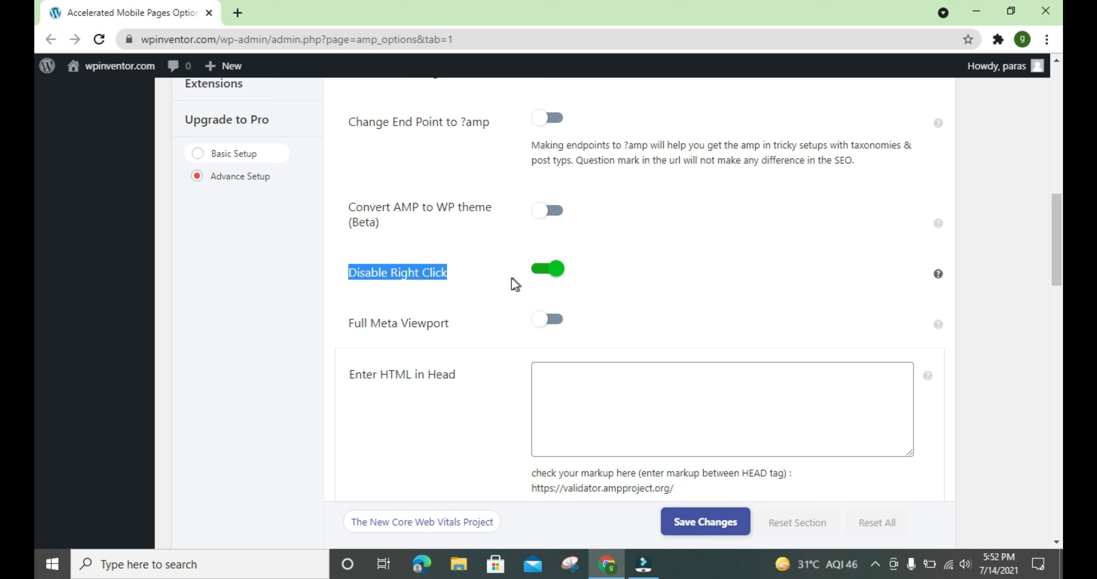
click(491, 286)
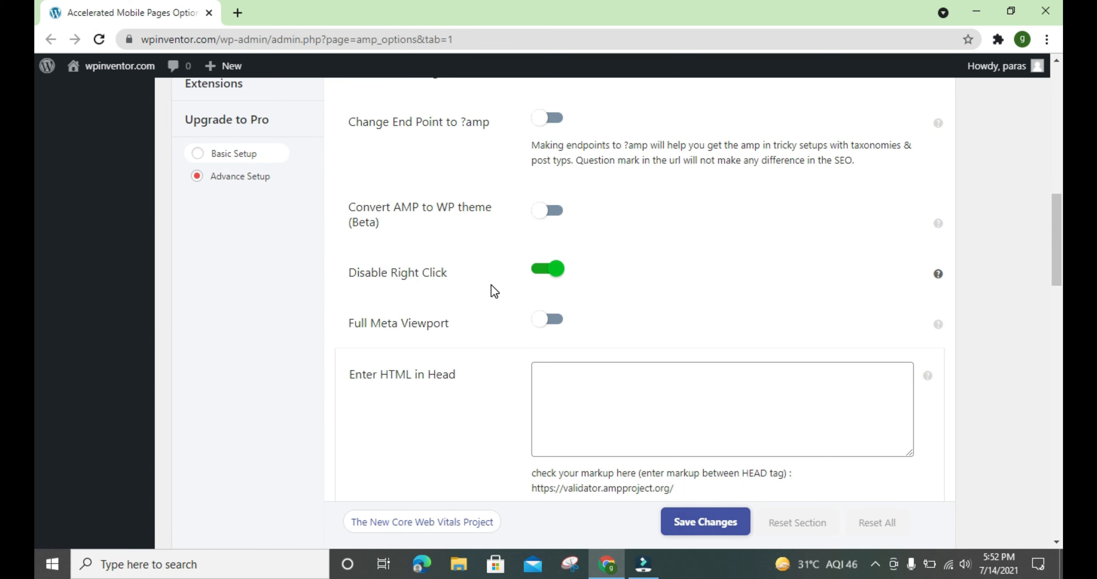
- Examine the fields for entering custom HTML in the head, at the beginning of the body, and in the footer
scroll(491, 285, down, 2)
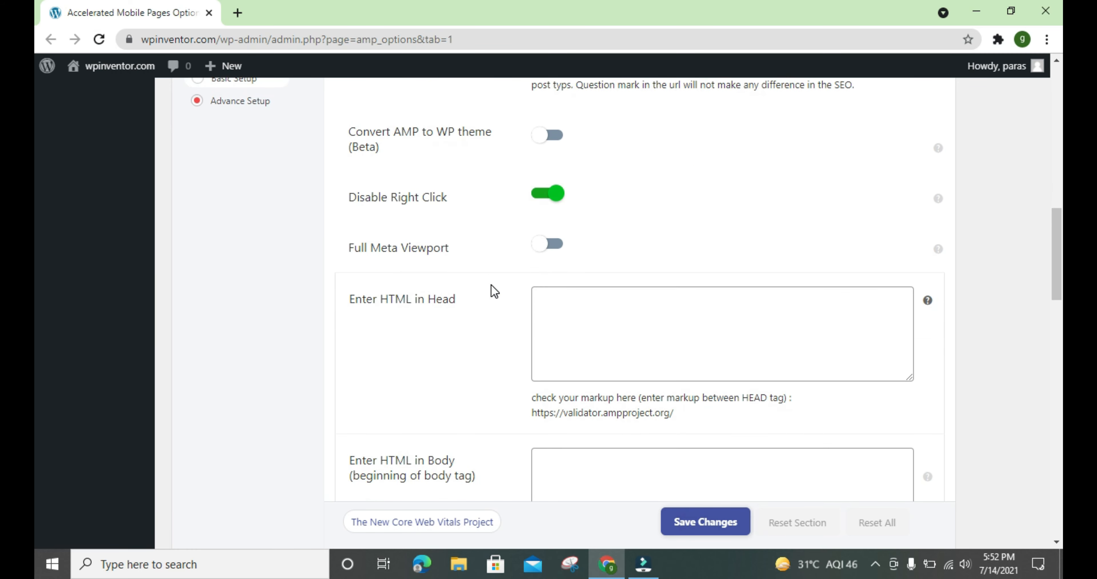
scroll(425, 261, down, 2)
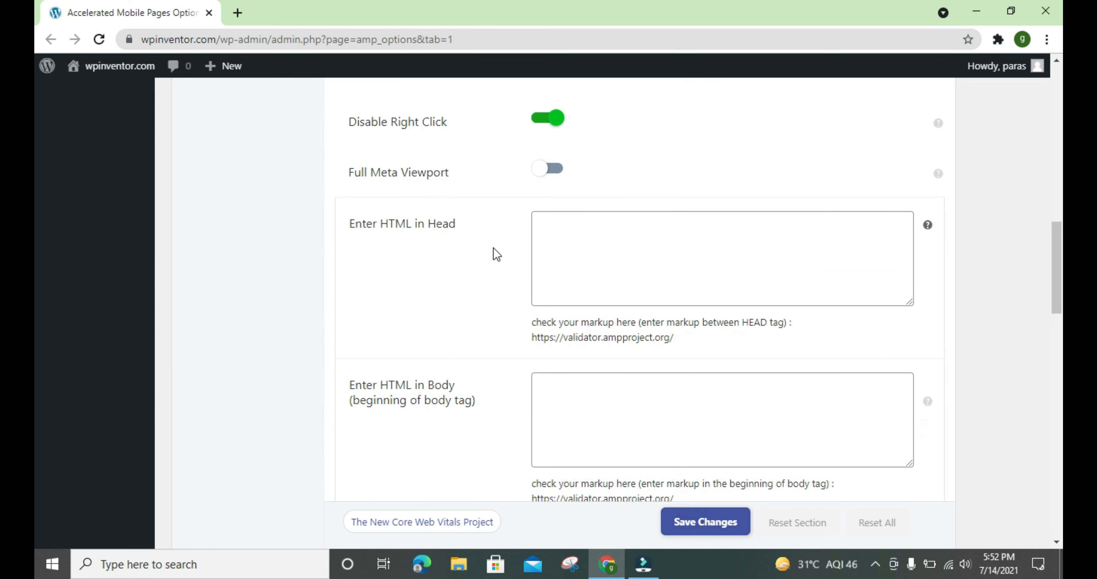
drag(345, 228, 462, 227)
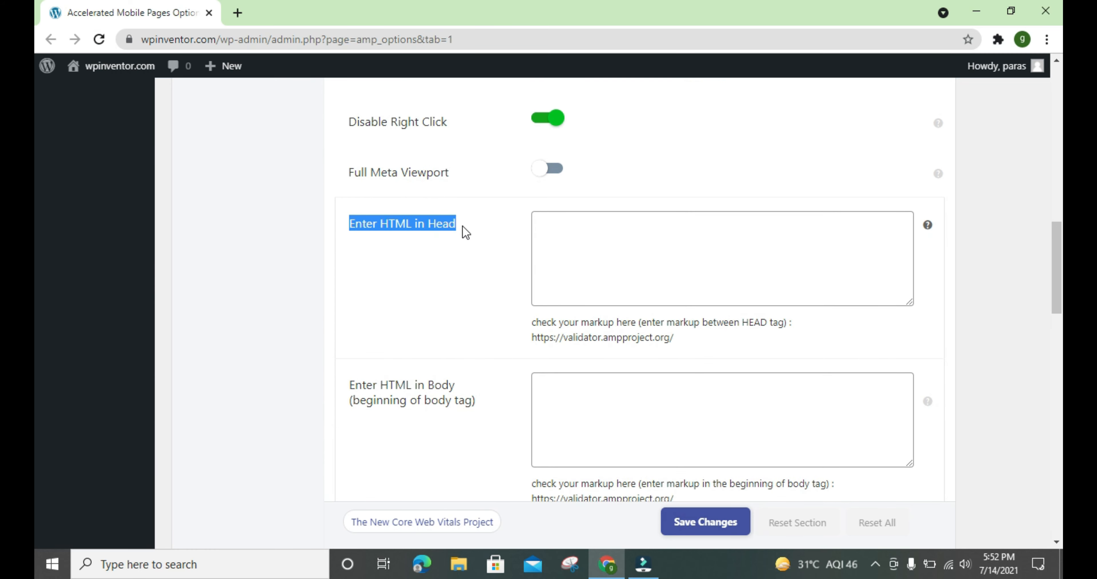
click(462, 227)
click(573, 236)
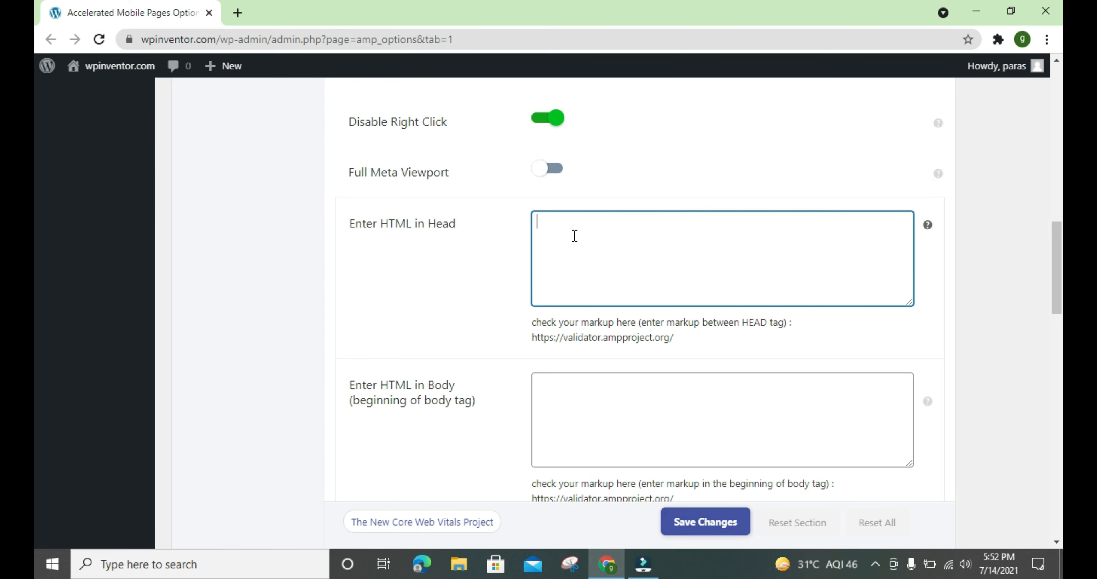
scroll(379, 372, down, 2)
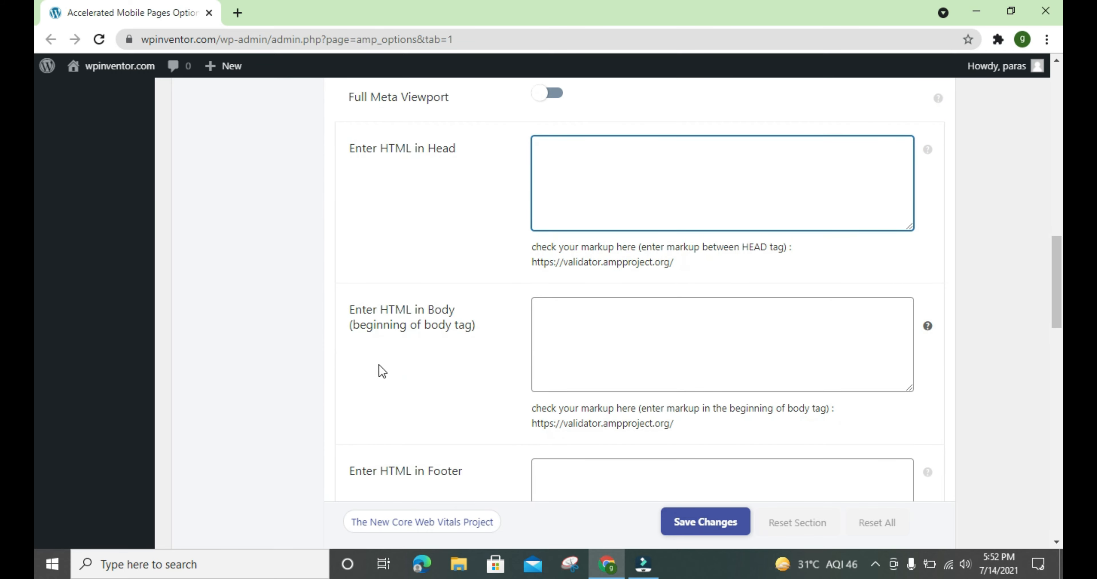
click(353, 317)
drag(354, 318, 373, 324)
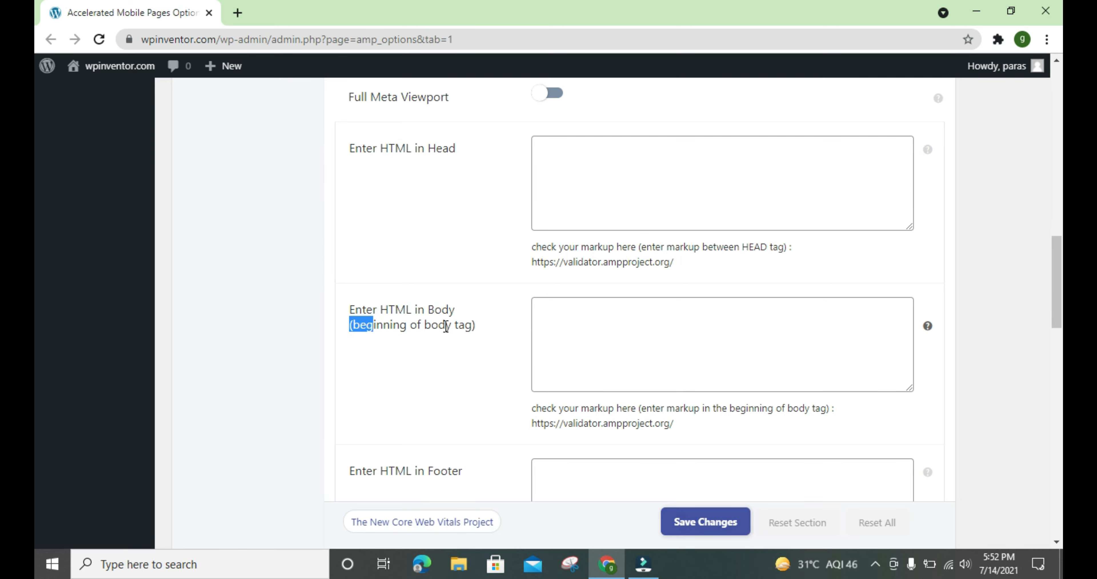
triple_click(449, 312)
click(577, 332)
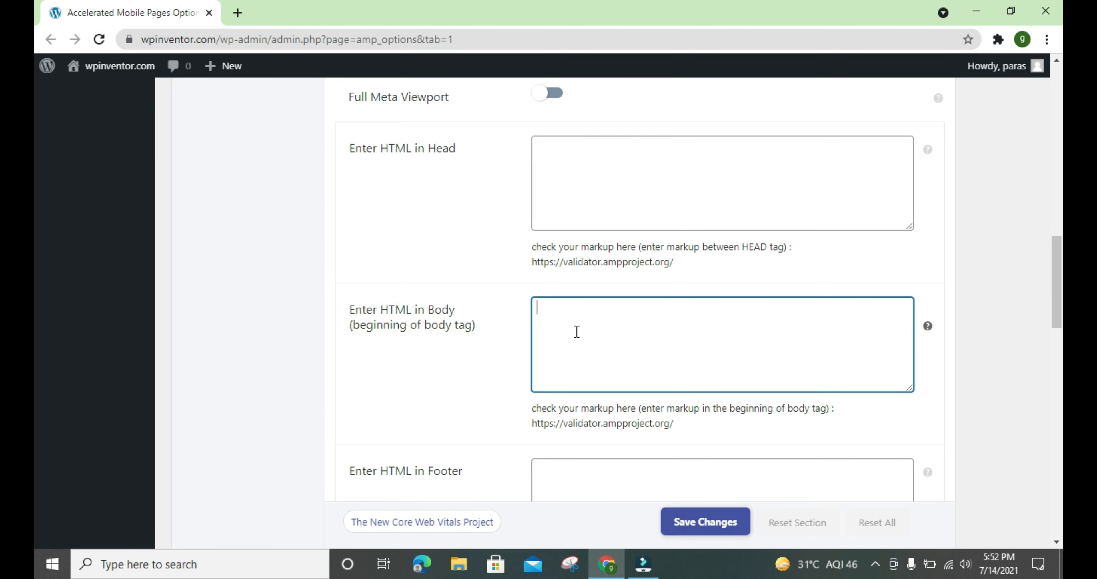
scroll(577, 332, down, 4)
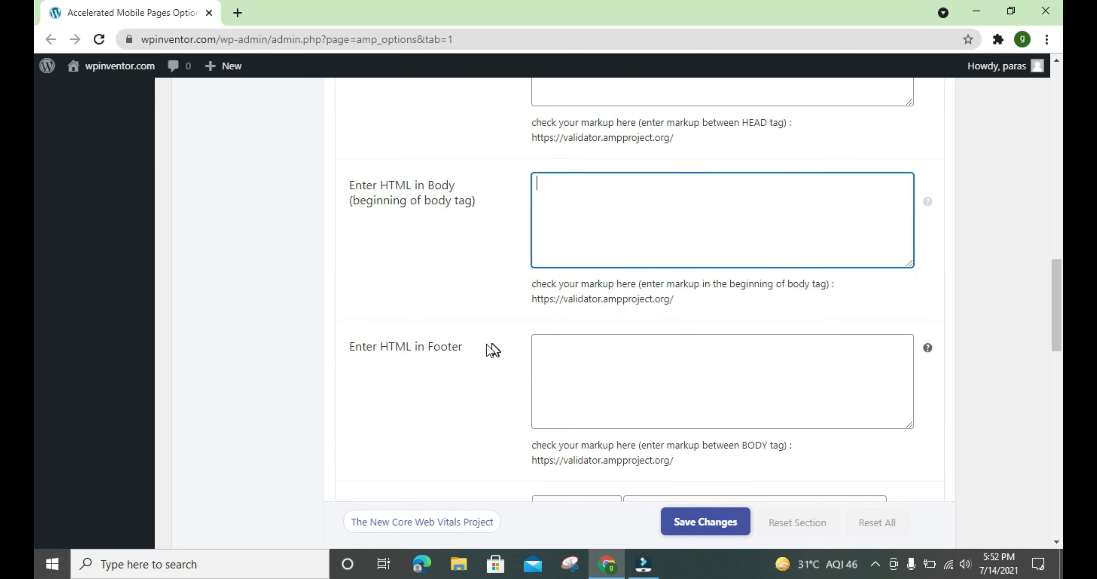
drag(379, 246, 466, 255)
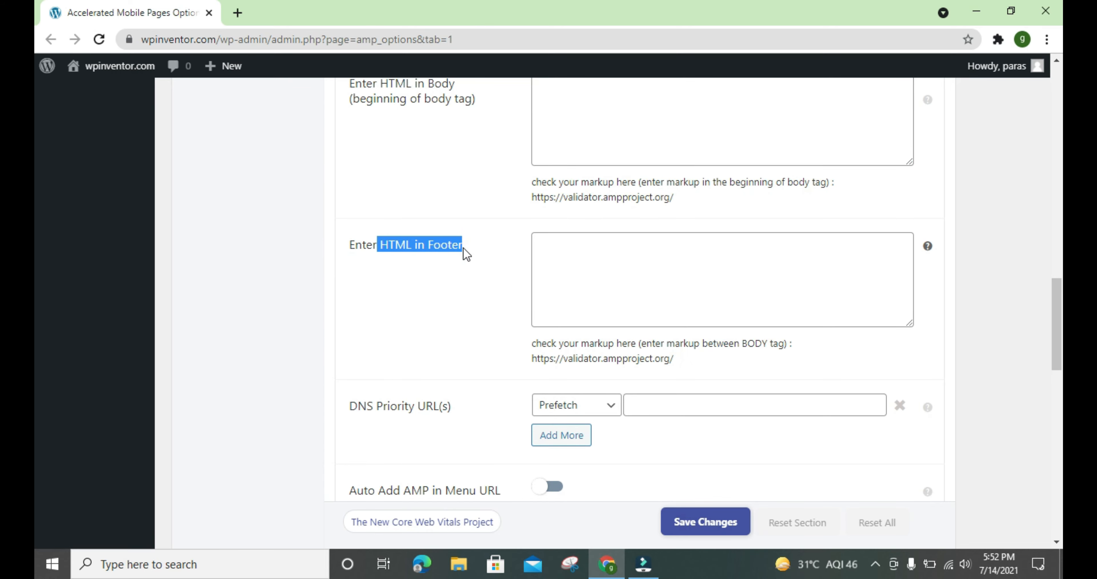
click(466, 255)
- Switch on the Auto Add AMP in Menu URL option
scroll(466, 254, down, 1)
scroll(464, 249, down, 4)
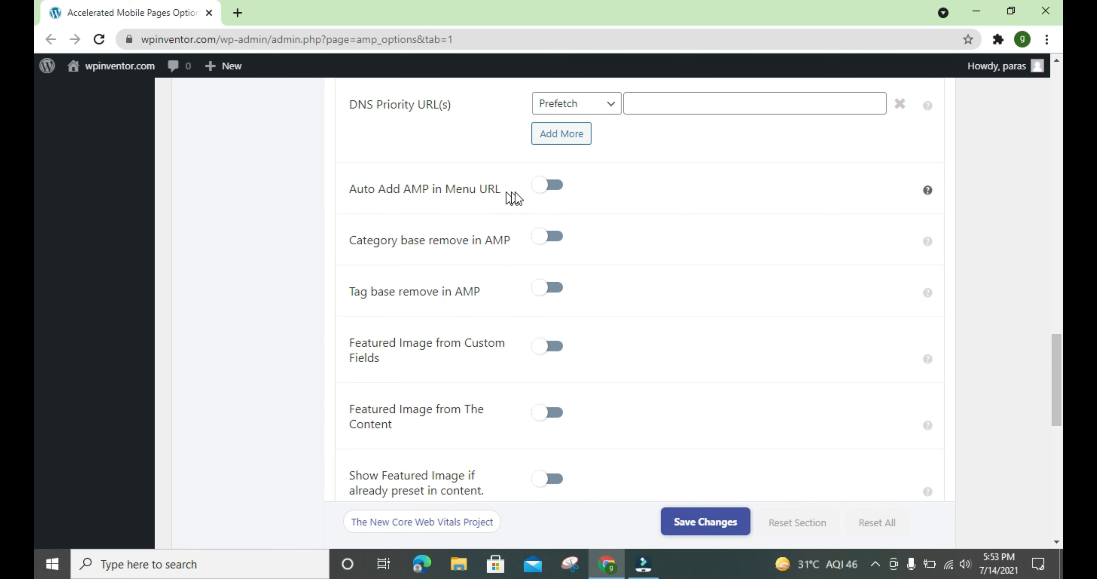
click(541, 198)
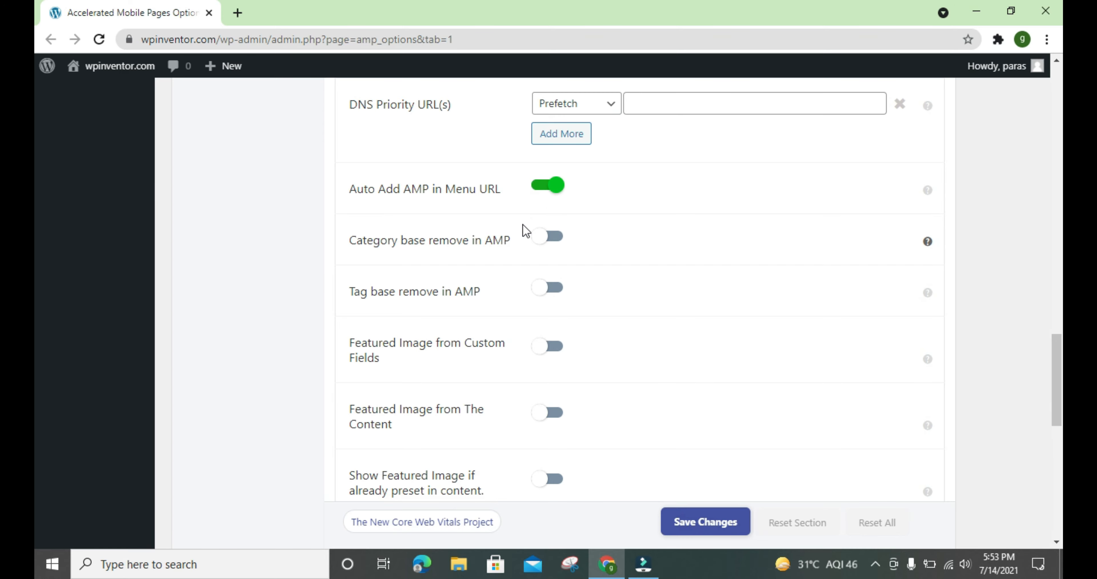
- Enable Retina Images and set the Retina Images Resolution to 4x
scroll(503, 274, down, 3)
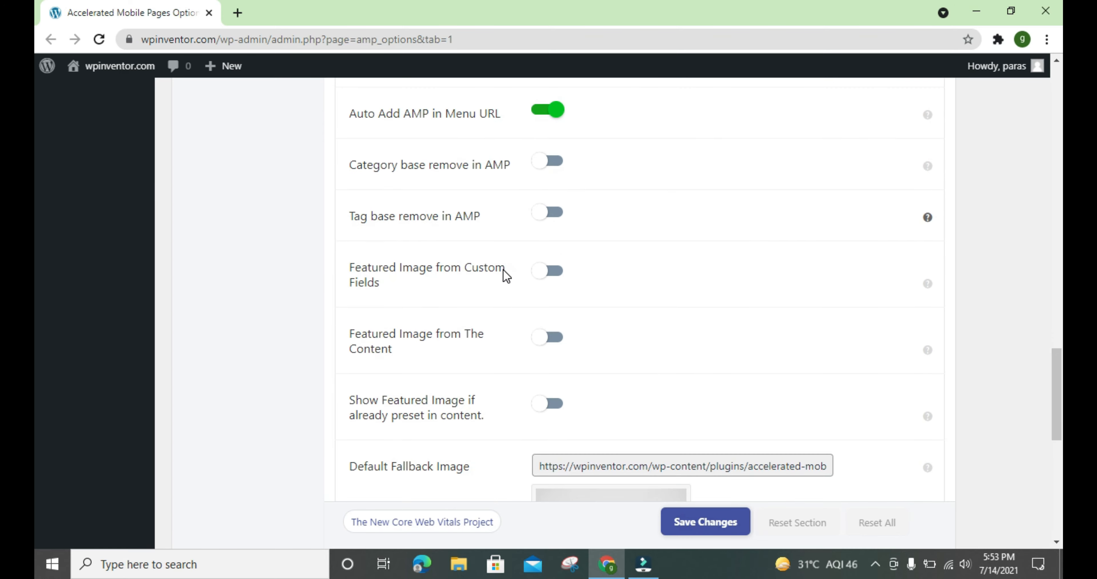
scroll(506, 275, down, 7)
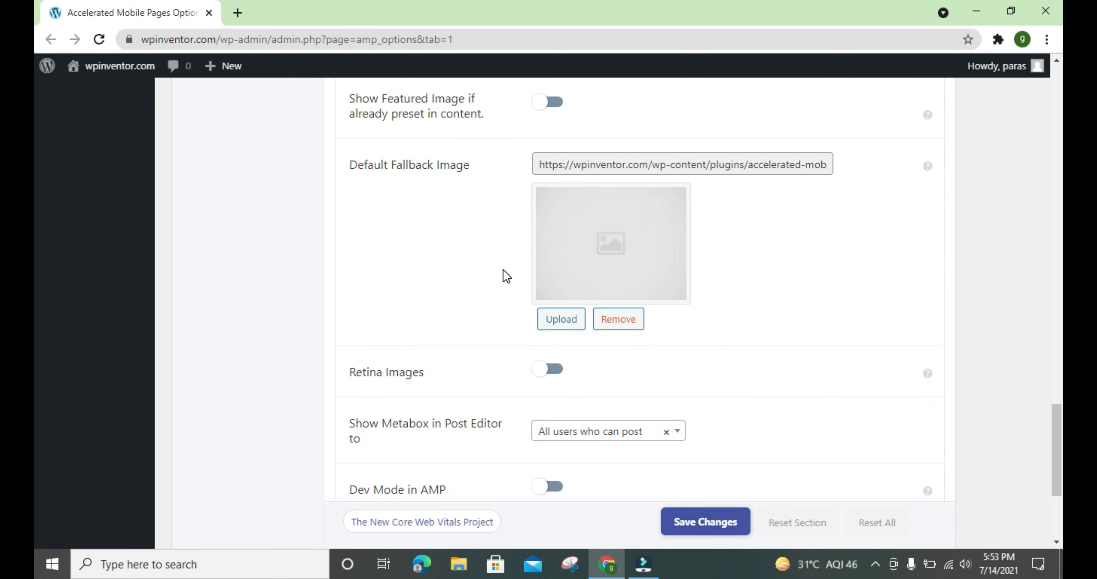
scroll(505, 272, down, 1)
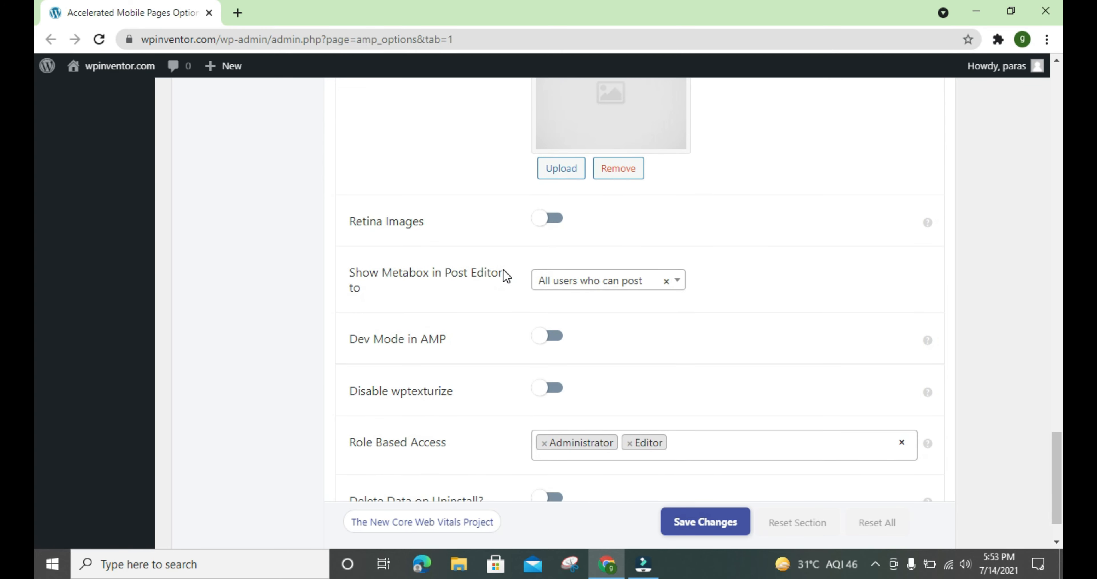
click(551, 219)
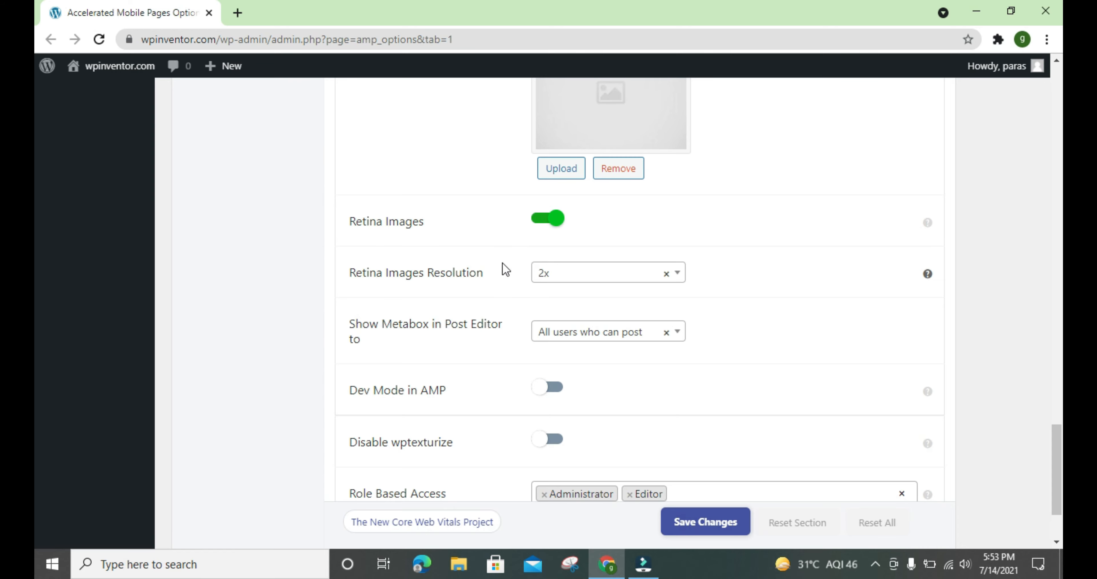
click(540, 275)
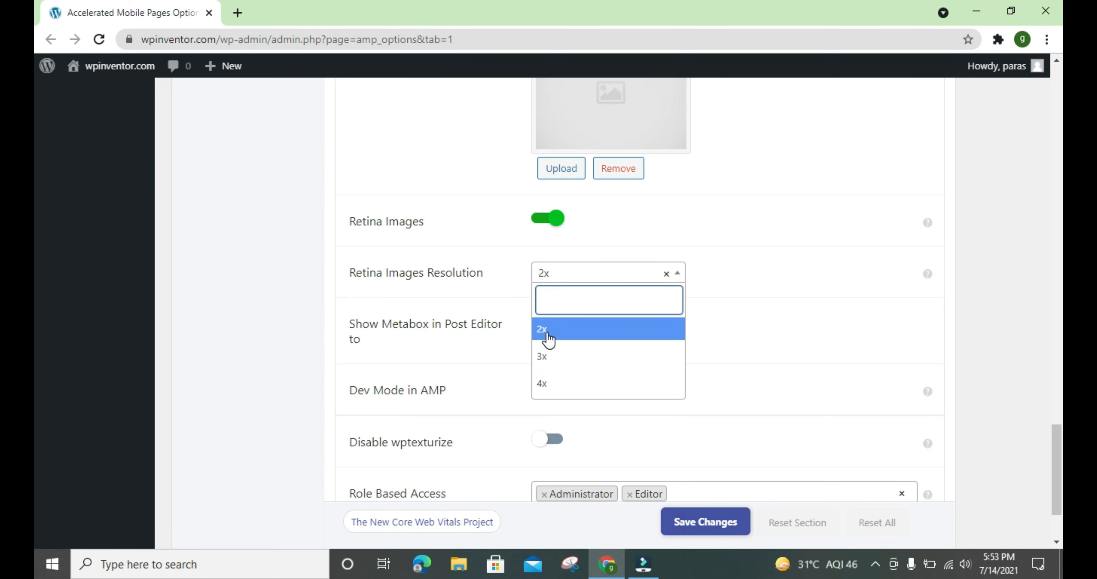
click(547, 390)
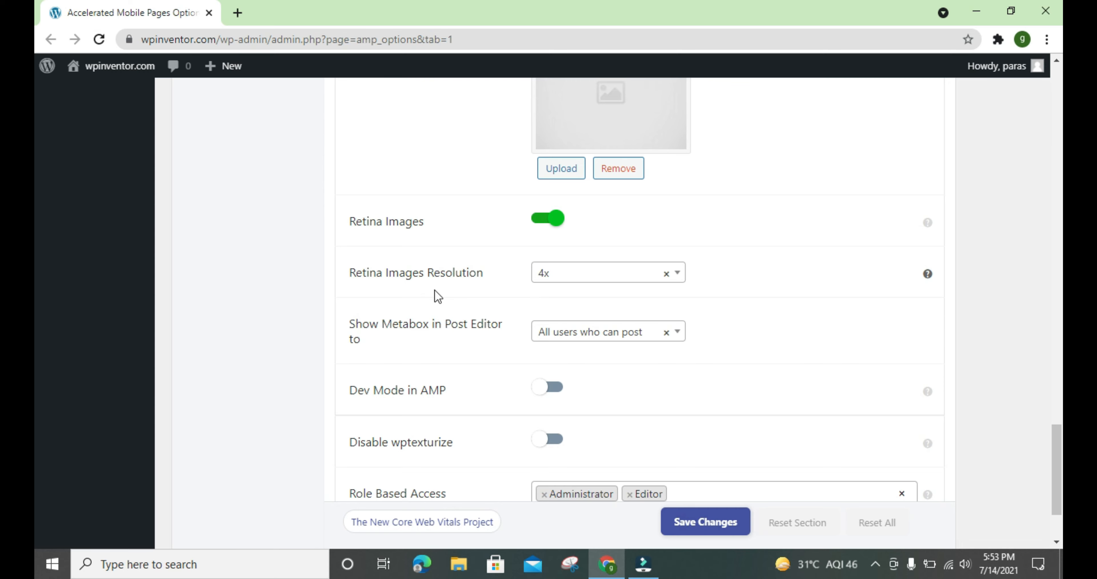
mouse_move(926, 273)
- Open the E-Commerce settings and try WooCommerce Support and Easy Digital Downloads Support, switching each one off again
scroll(515, 308, down, 2)
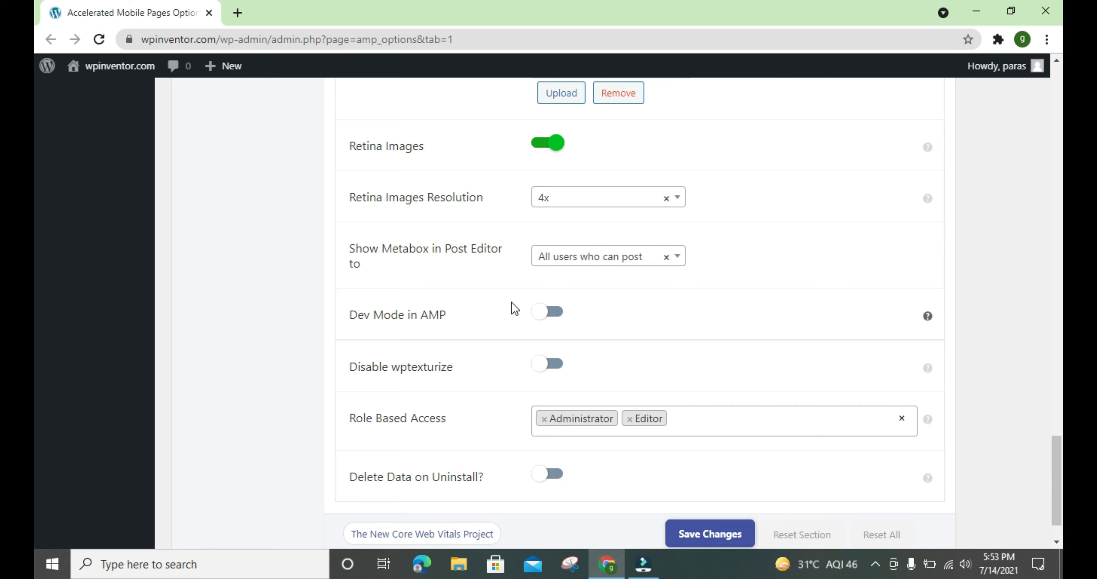
scroll(514, 308, down, 1)
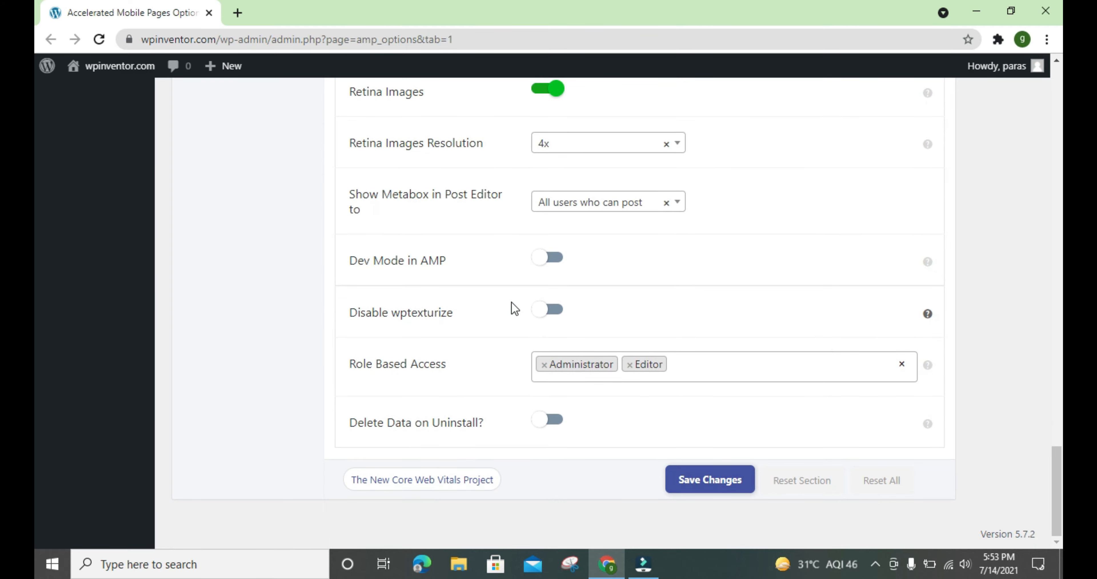
scroll(515, 308, up, 20)
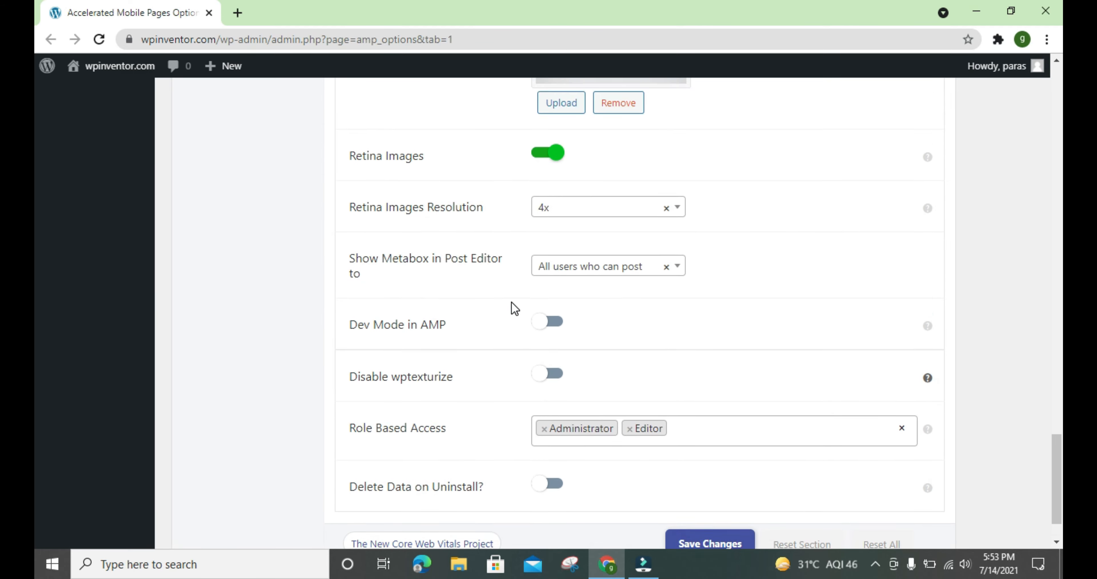
scroll(514, 308, up, 3)
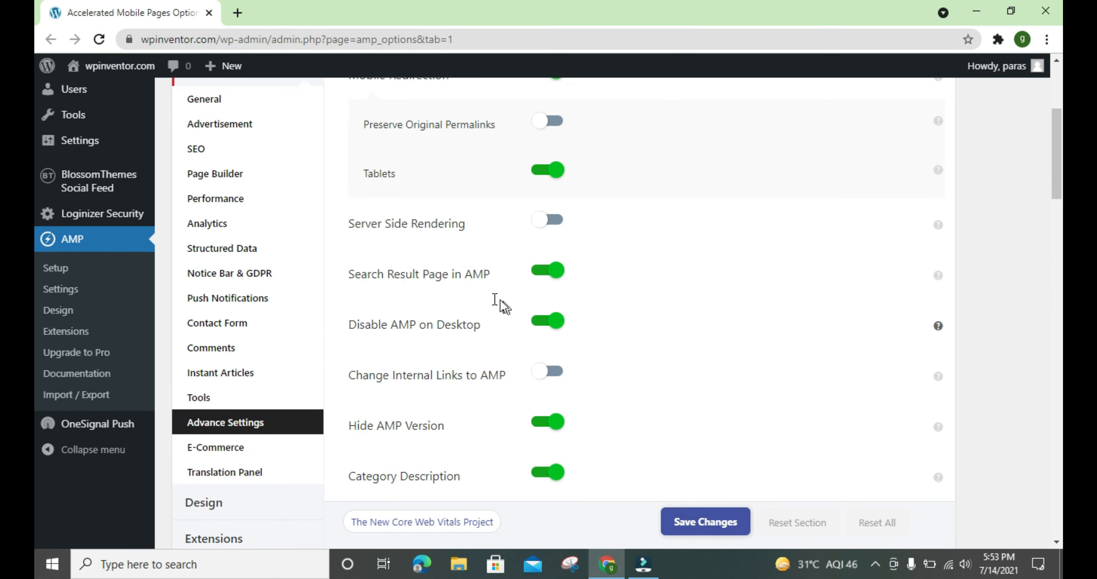
scroll(502, 306, down, 4)
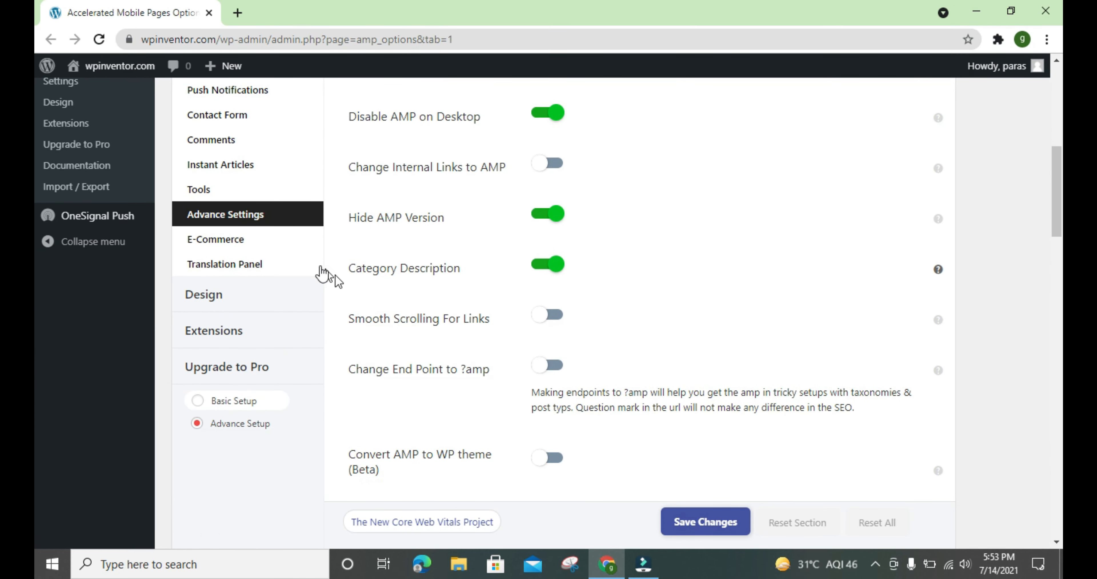
click(243, 249)
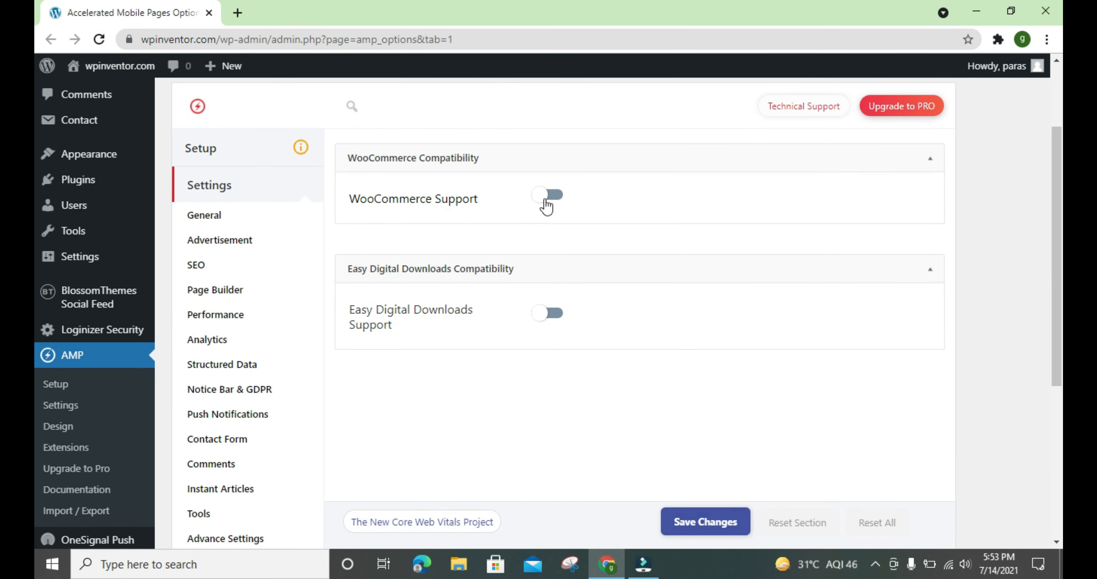
click(552, 198)
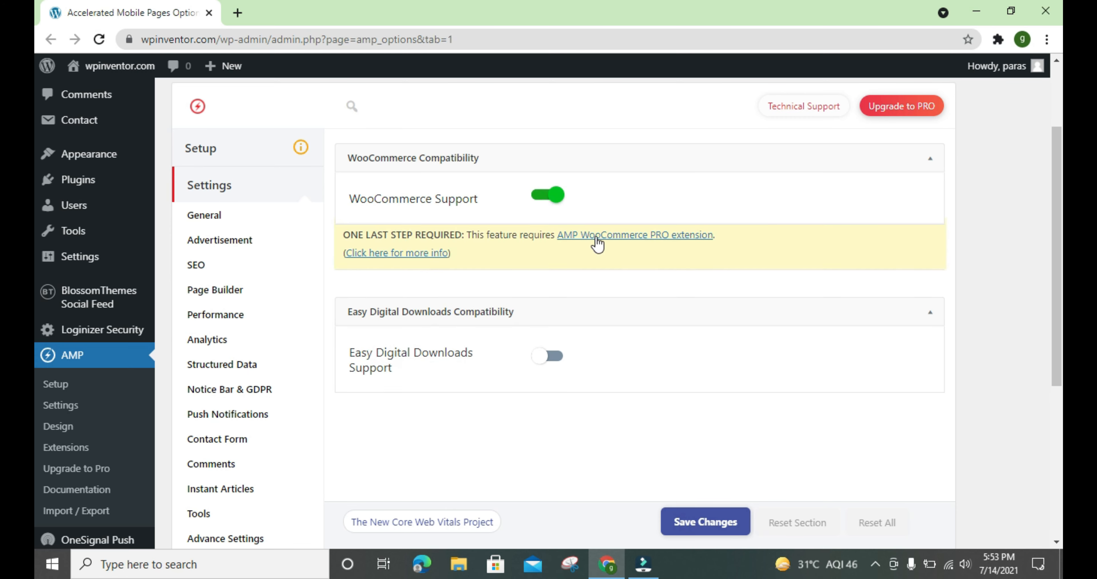
click(548, 195)
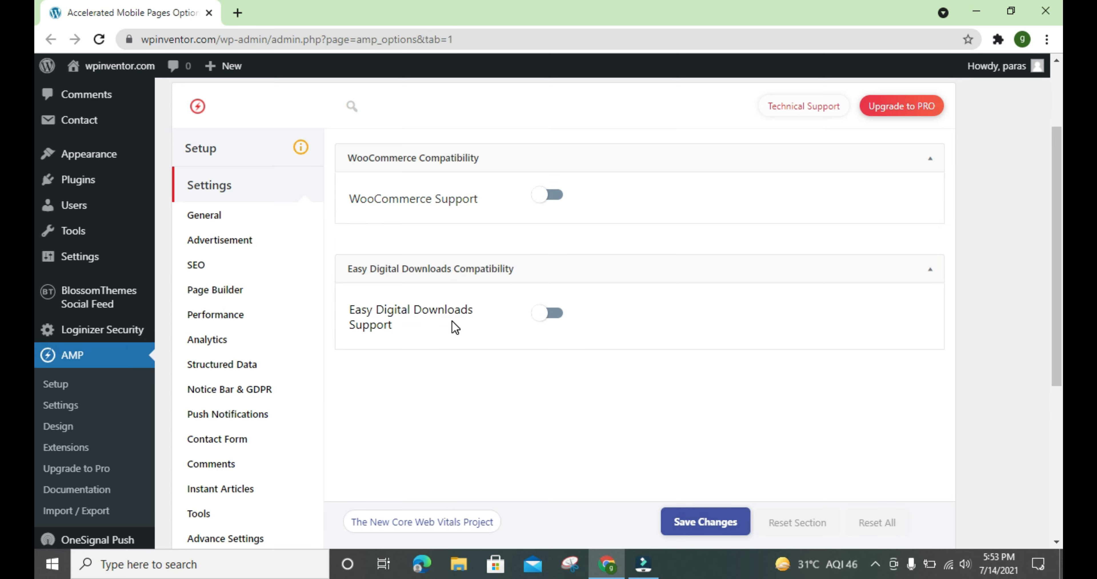
scroll(452, 321, down, 3)
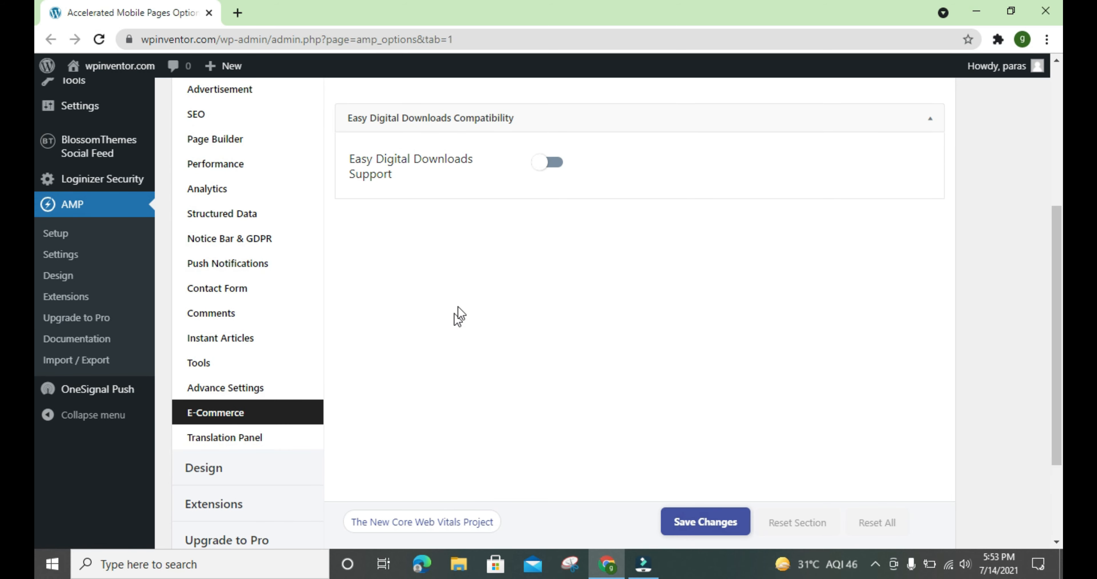
click(546, 174)
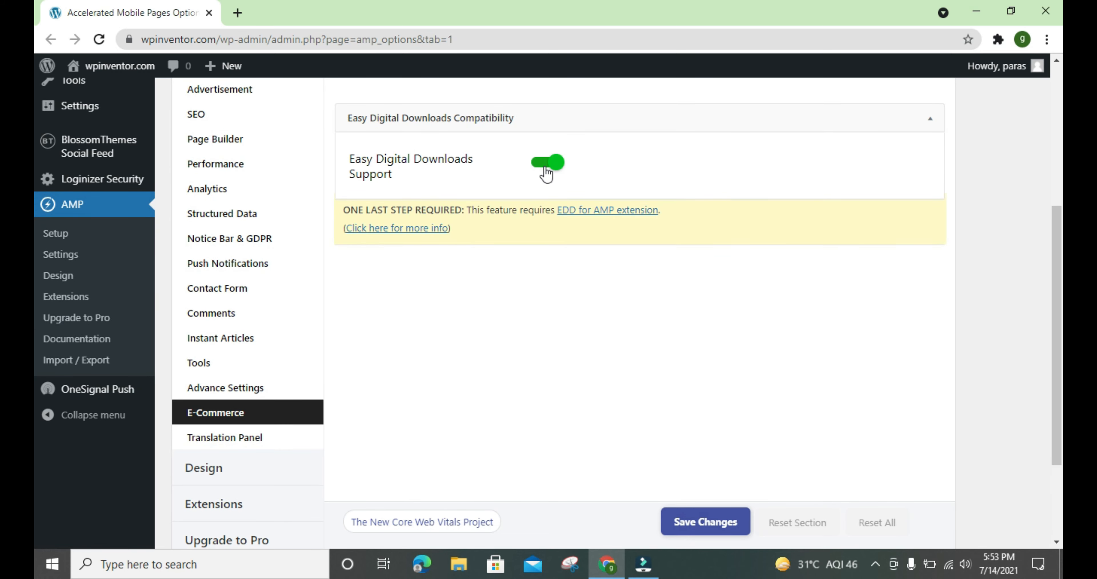
click(547, 175)
- Open the Translation Panel settings and review the translatable labels, including Breadcrumbs Homepage Title
scroll(426, 289, down, 2)
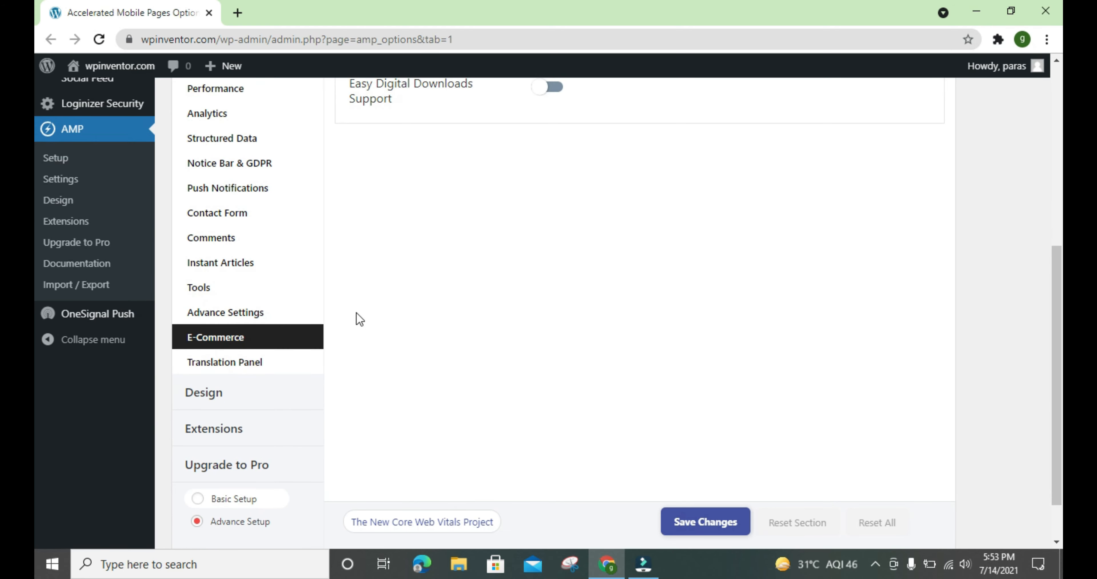
click(294, 367)
scroll(500, 322, up, 5)
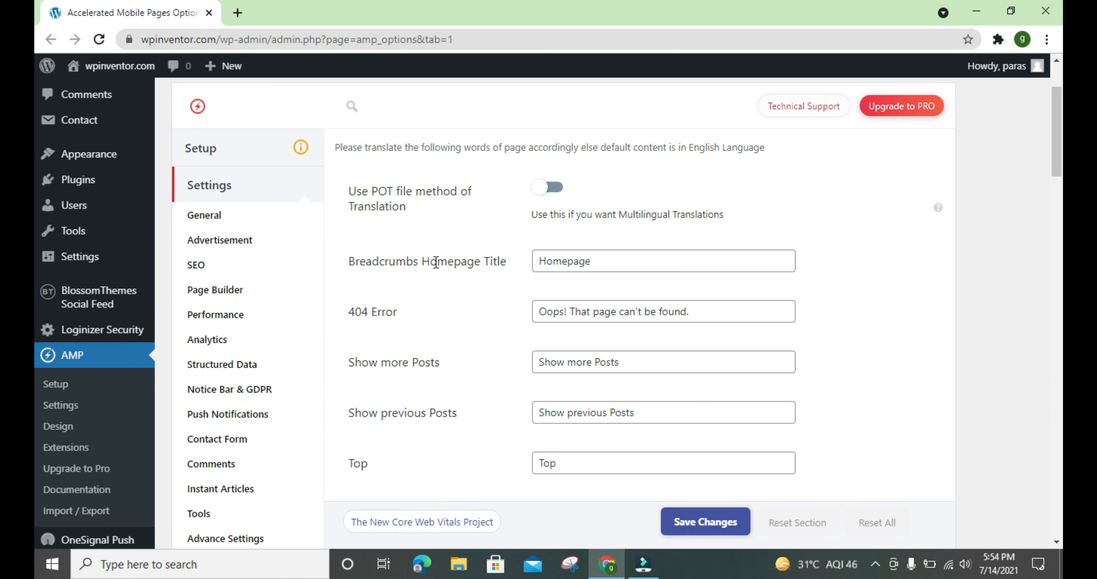
drag(422, 262, 481, 261)
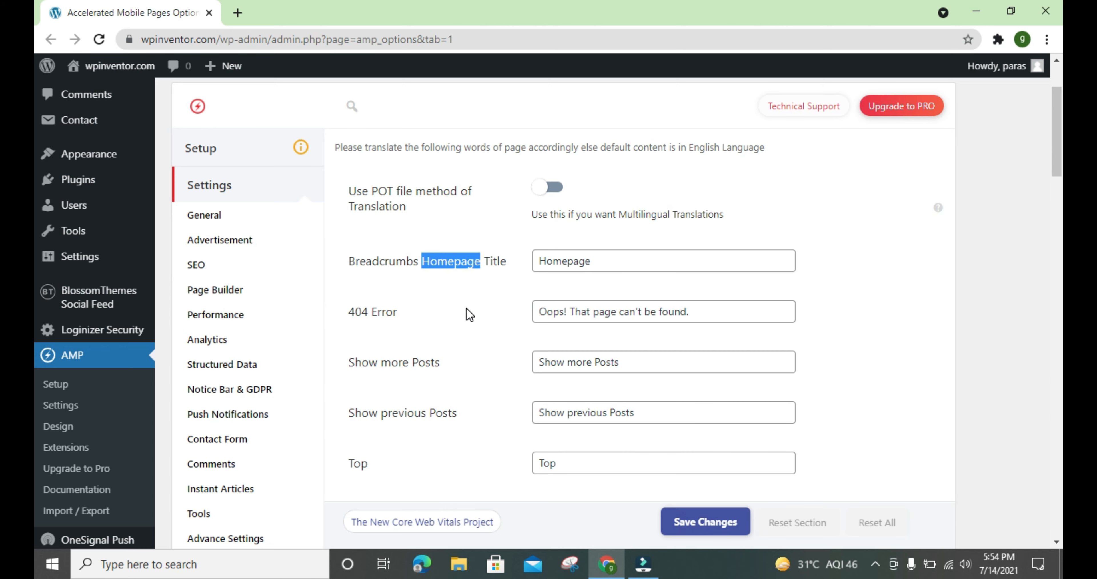
- Examine the remaining Translation Panel labels, including Recent Posts, Search results for, Footer, Categories and Tags
scroll(469, 314, down, 3)
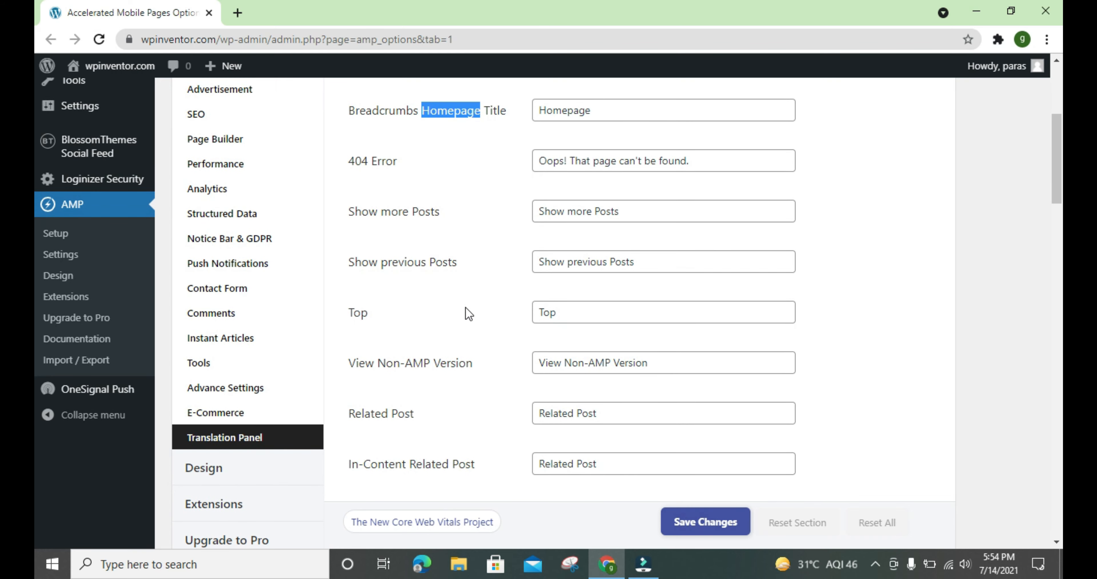
scroll(418, 319, down, 3)
scroll(459, 309, down, 1)
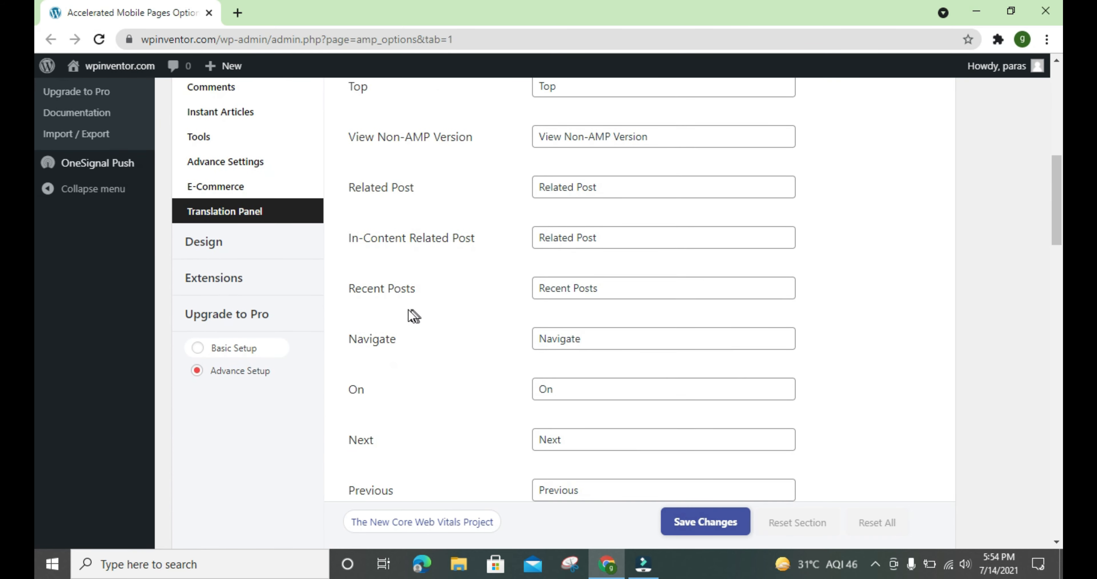
drag(348, 288, 417, 284)
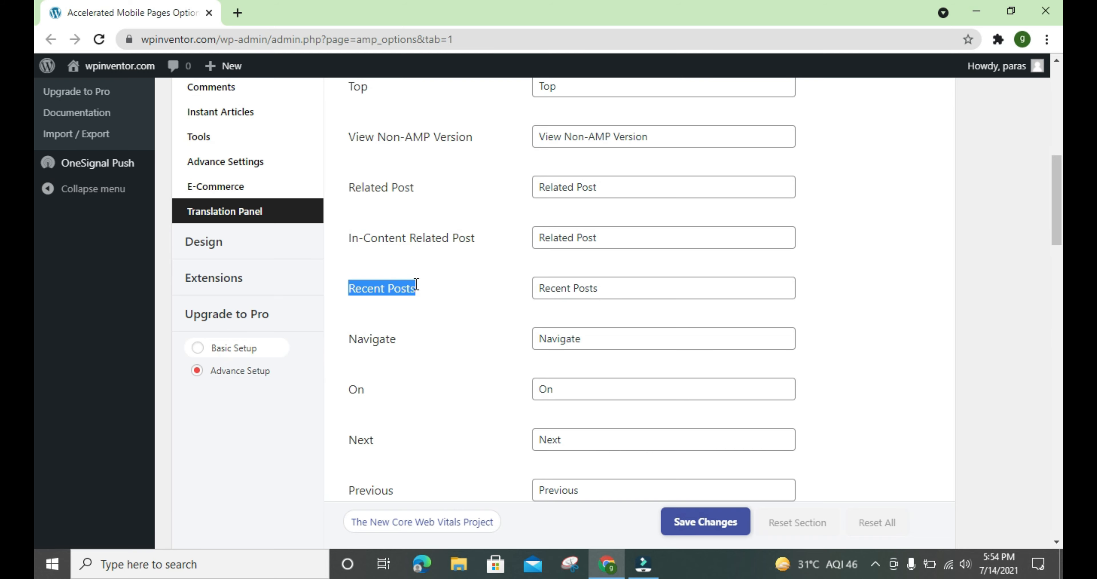
drag(537, 289, 600, 288)
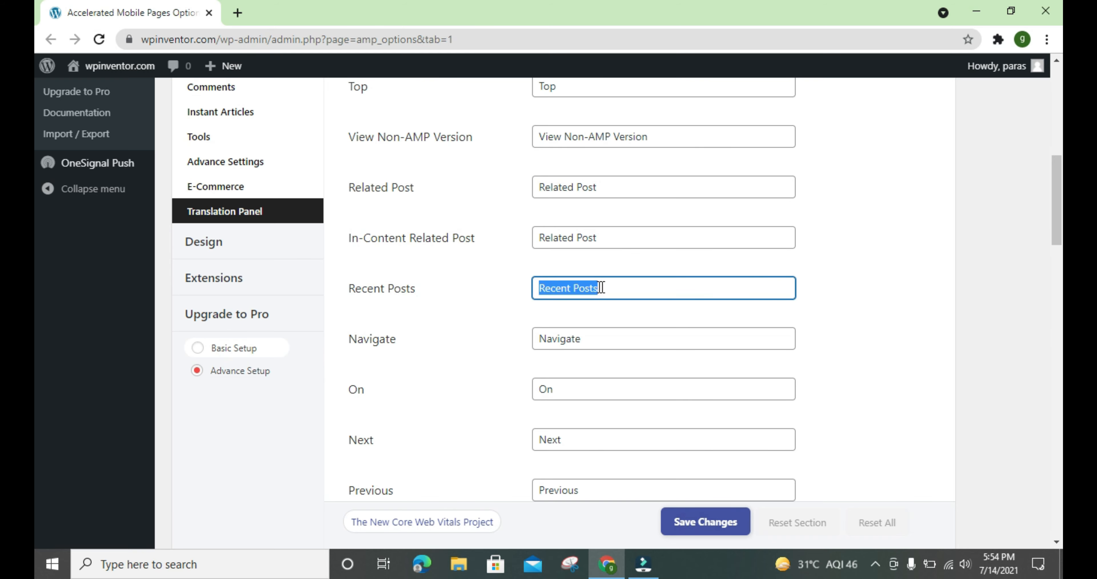
click(518, 305)
scroll(516, 309, down, 7)
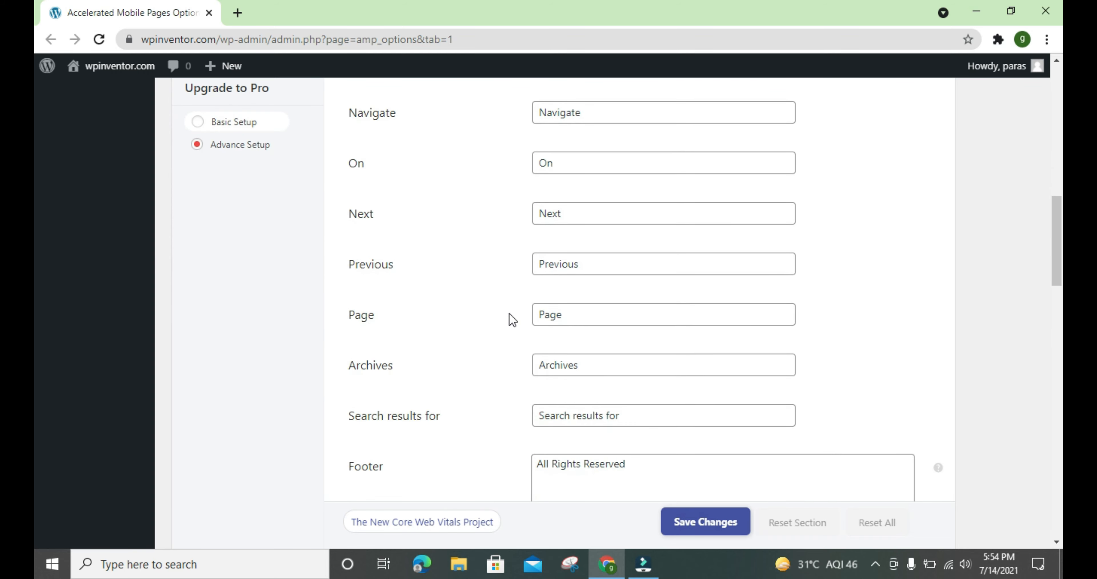
scroll(477, 318, down, 6)
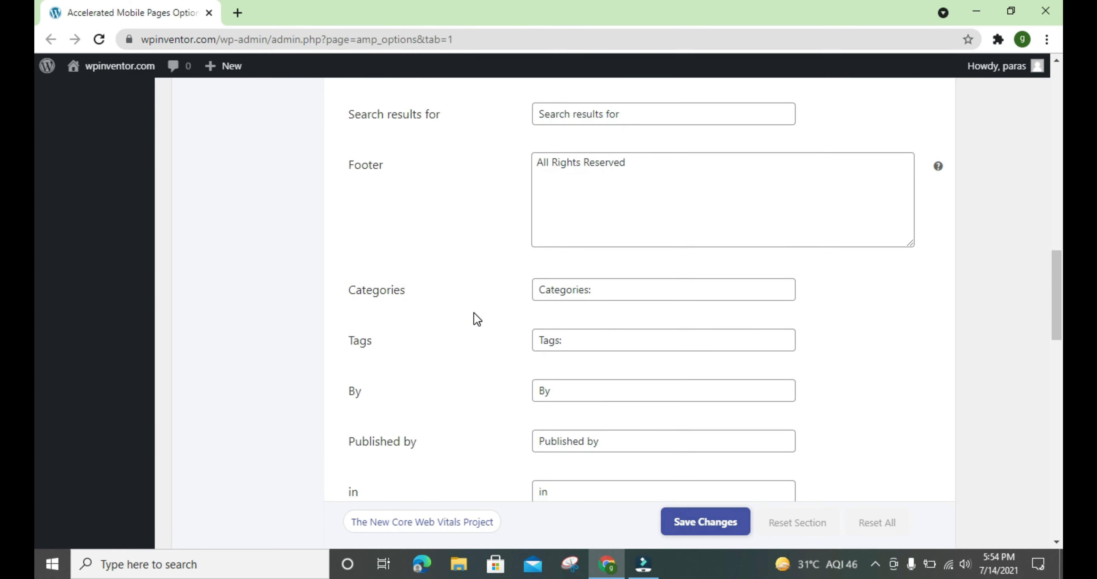
scroll(478, 318, up, 15)
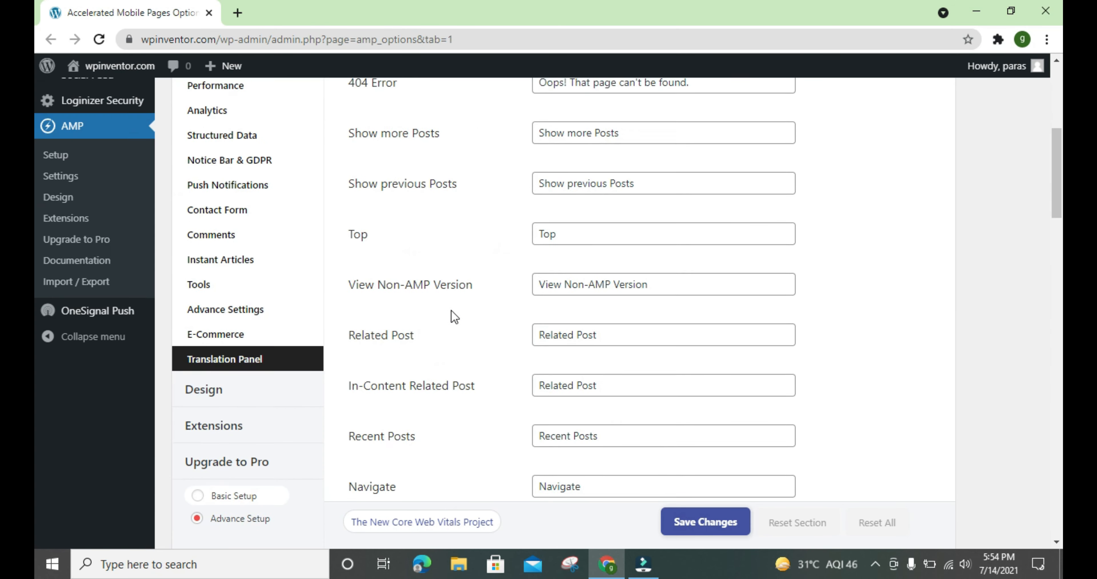
scroll(383, 318, down, 1)
- Open the Design theme settings, try the Design Two theme and select Design Three in the Themes Selector
click(265, 317)
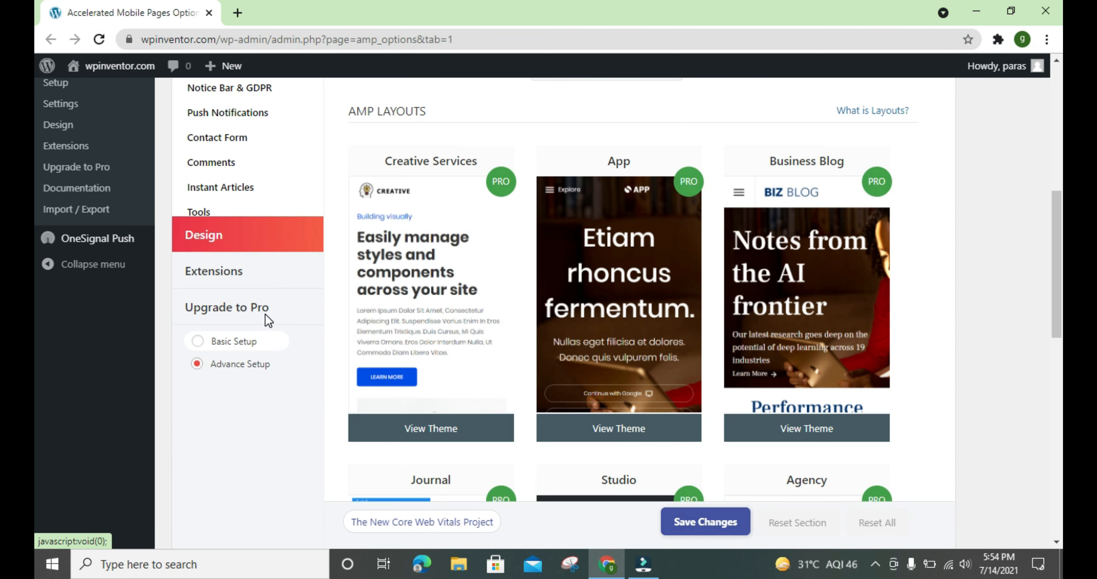
scroll(272, 313, up, 6)
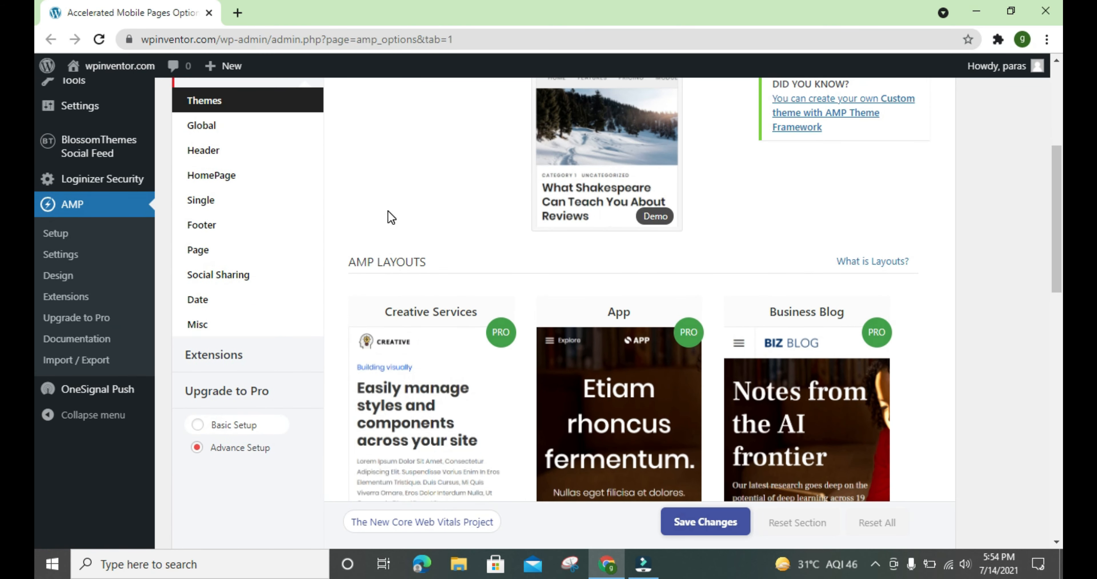
click(550, 164)
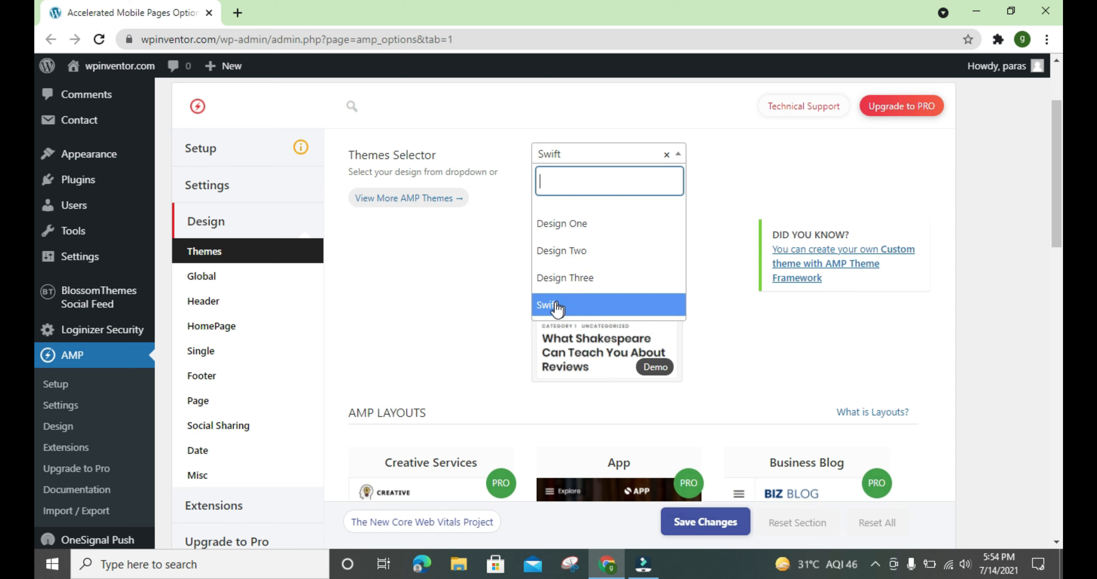
click(579, 255)
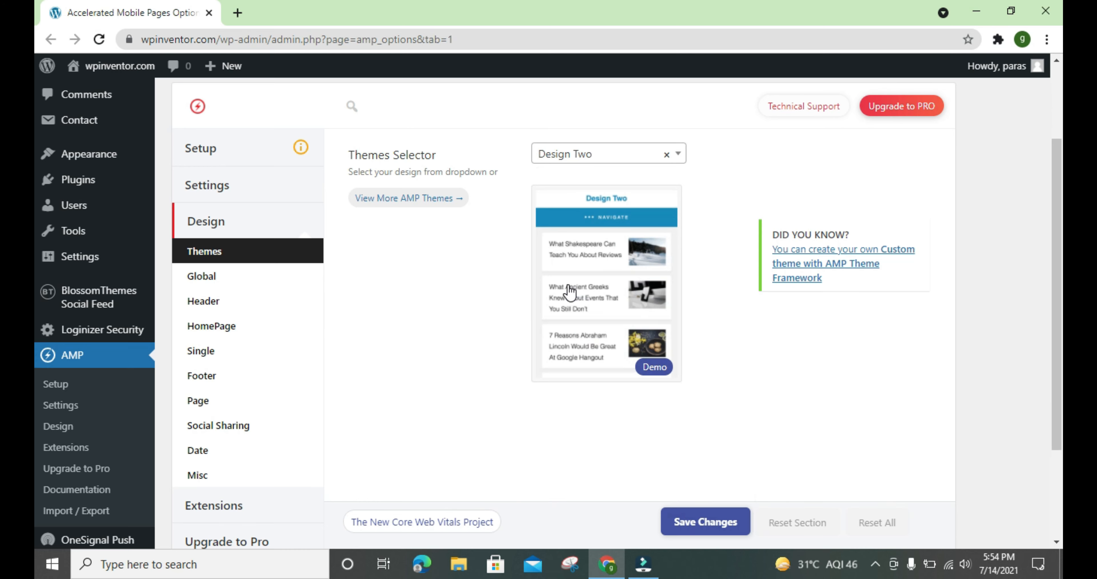
click(582, 159)
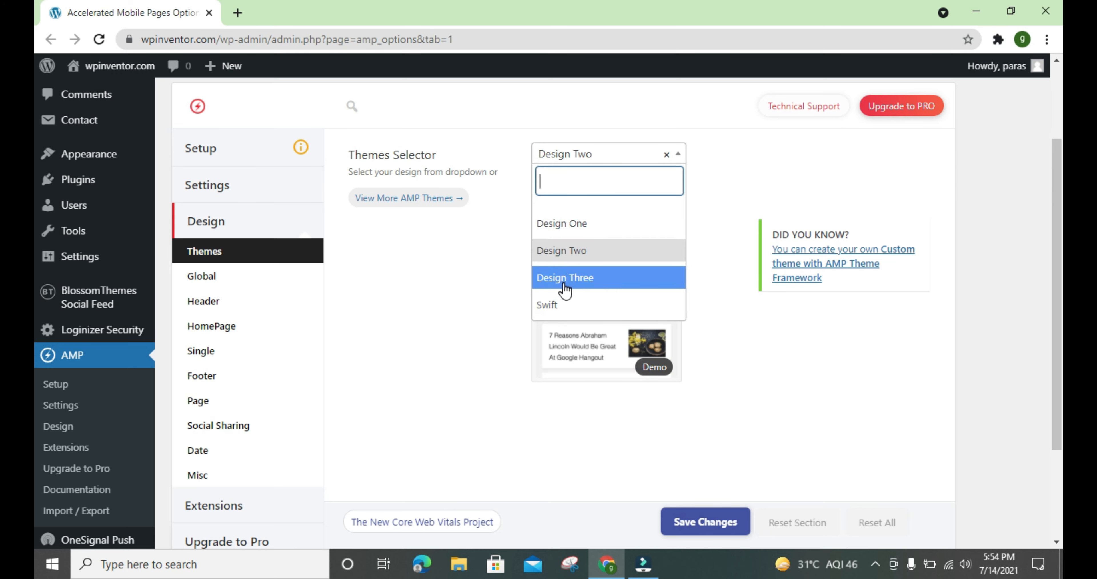
click(545, 283)
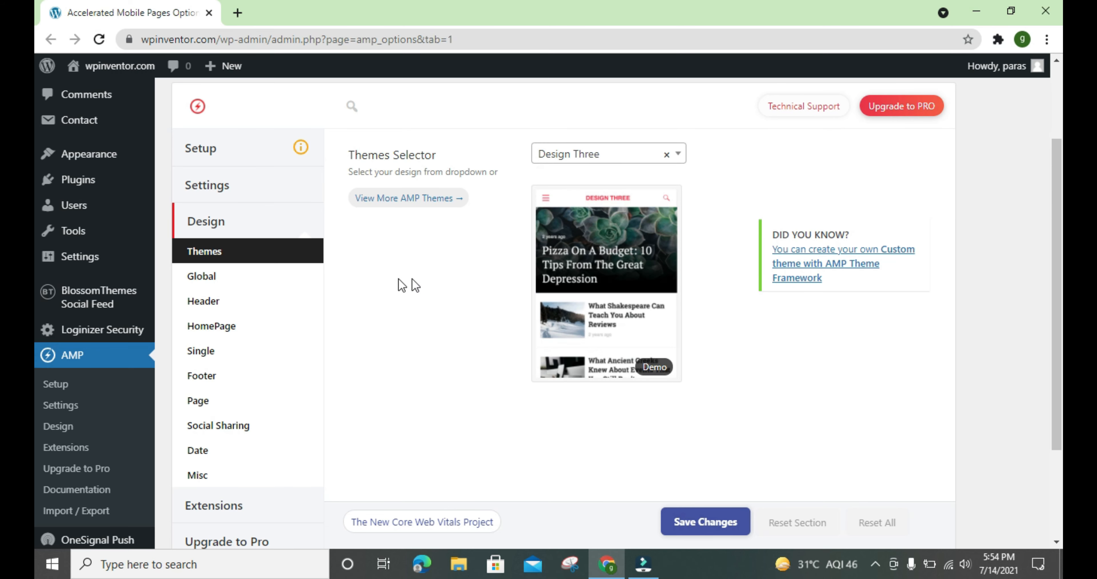
- Open the Global design settings and try the Mobile Theme Color option, switching it off again
click(285, 280)
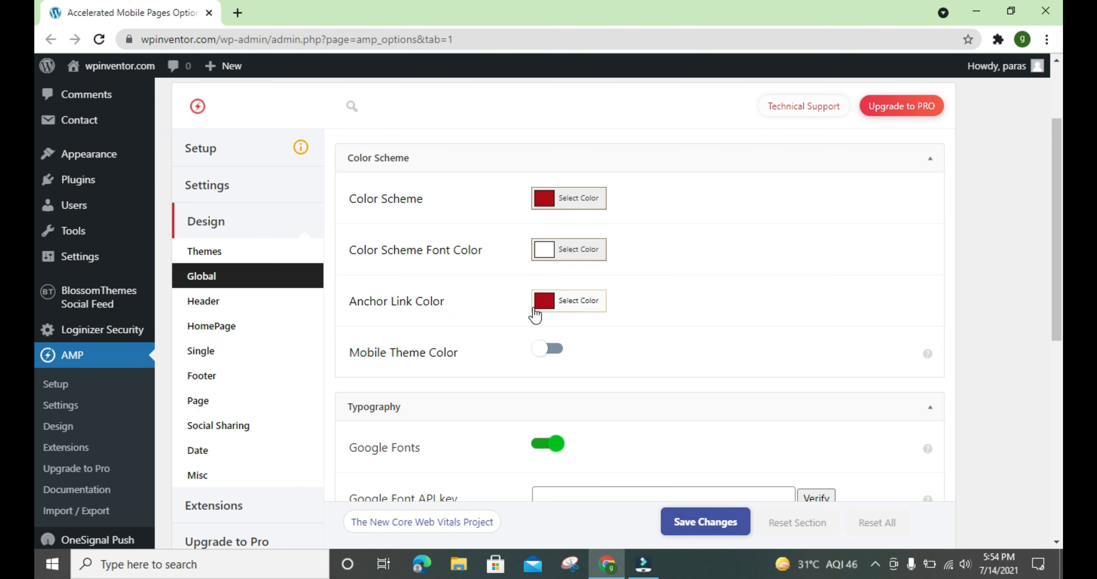
scroll(480, 345, down, 3)
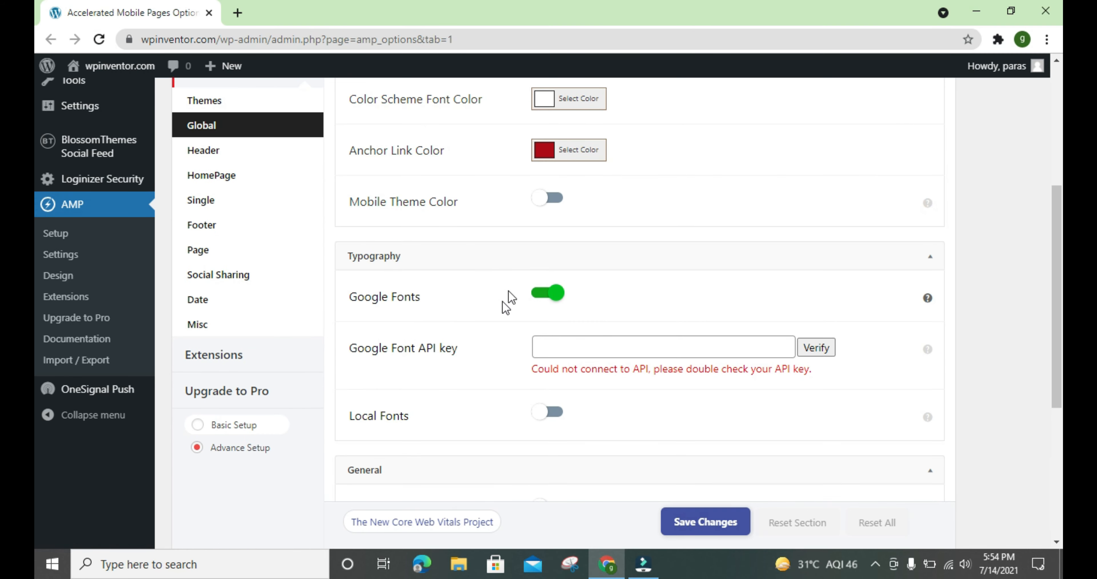
click(549, 200)
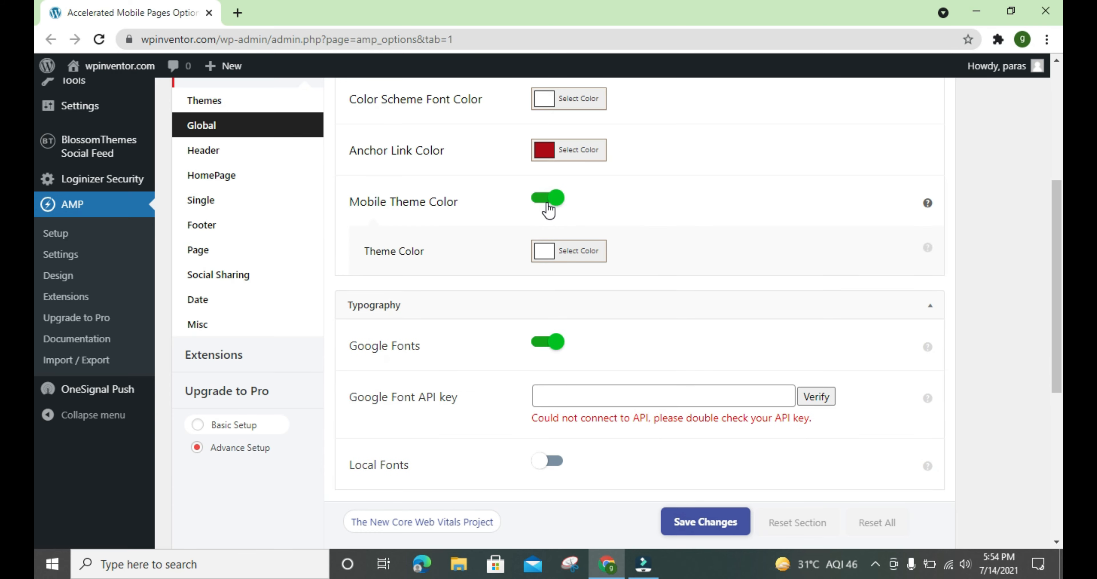
click(548, 202)
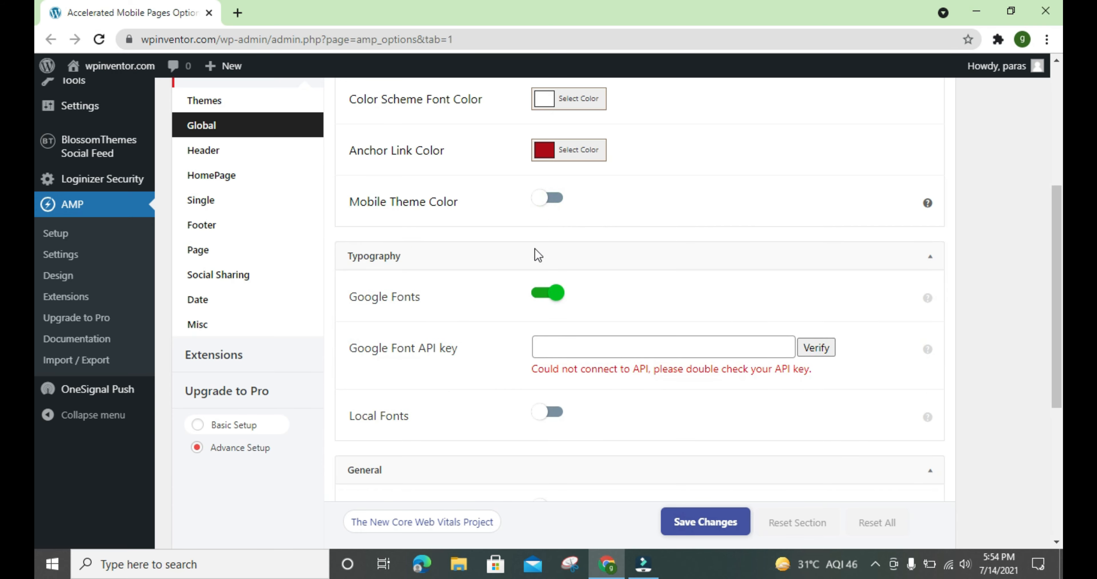
- Review the Global design settings for Google Fonts, Local Fonts, Infinite Scroll and Custom CSS
scroll(512, 296, down, 2)
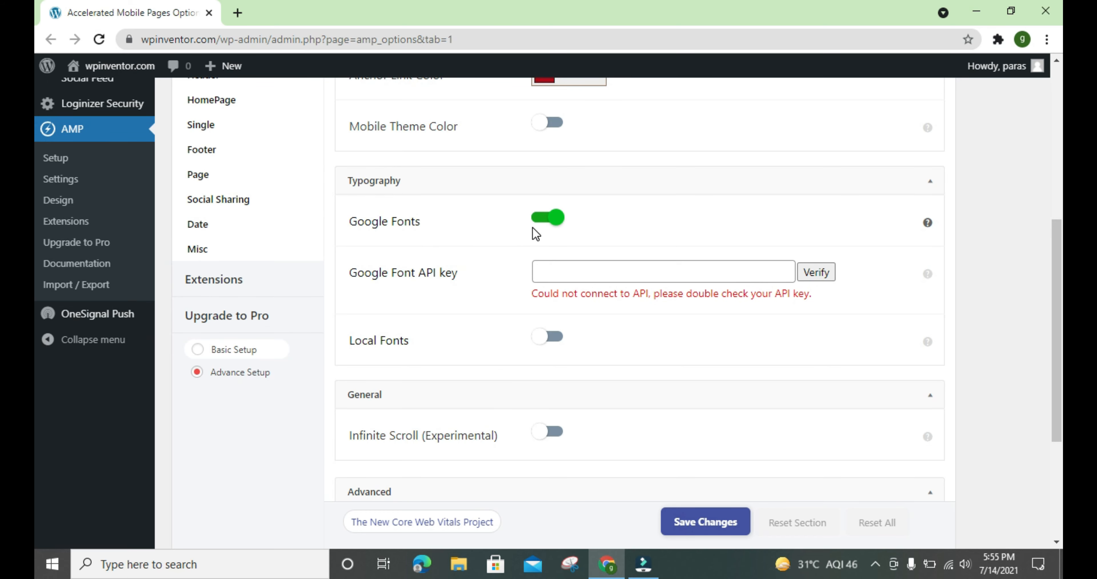
scroll(544, 237, down, 2)
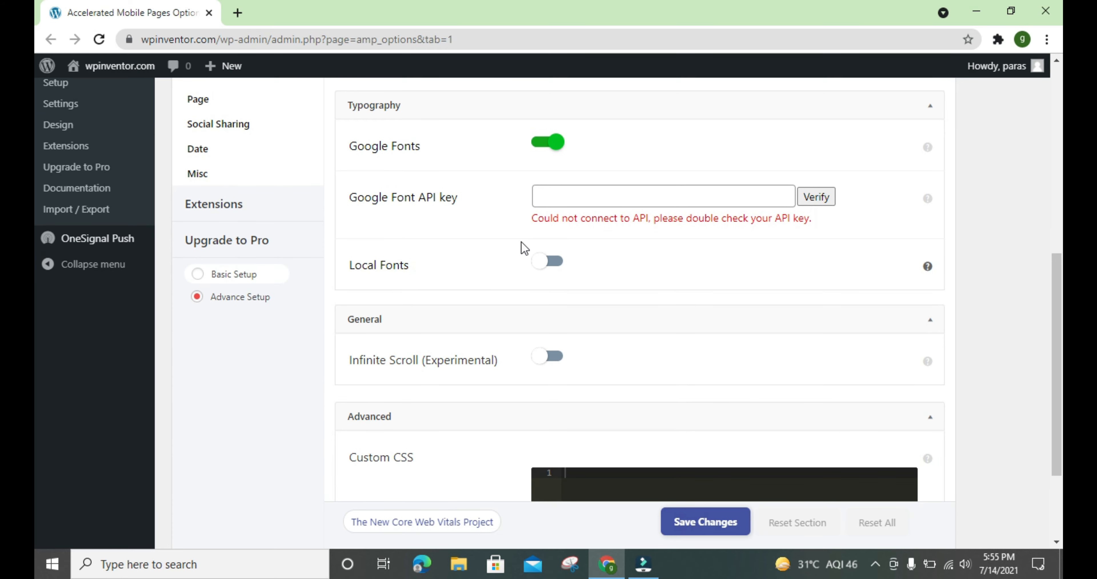
scroll(519, 247, down, 3)
scroll(494, 256, down, 1)
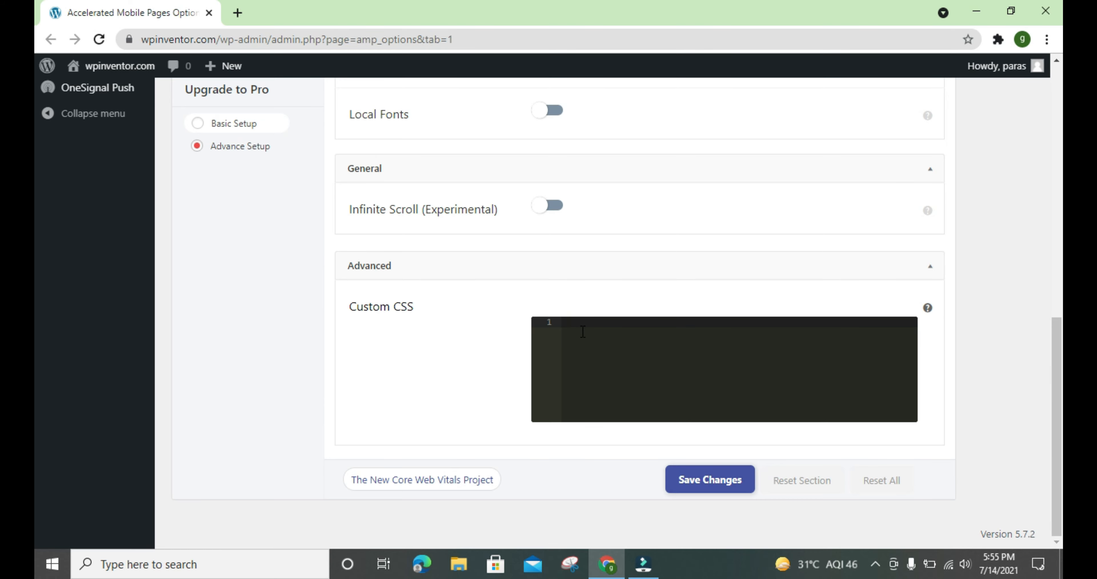
scroll(583, 332, up, 7)
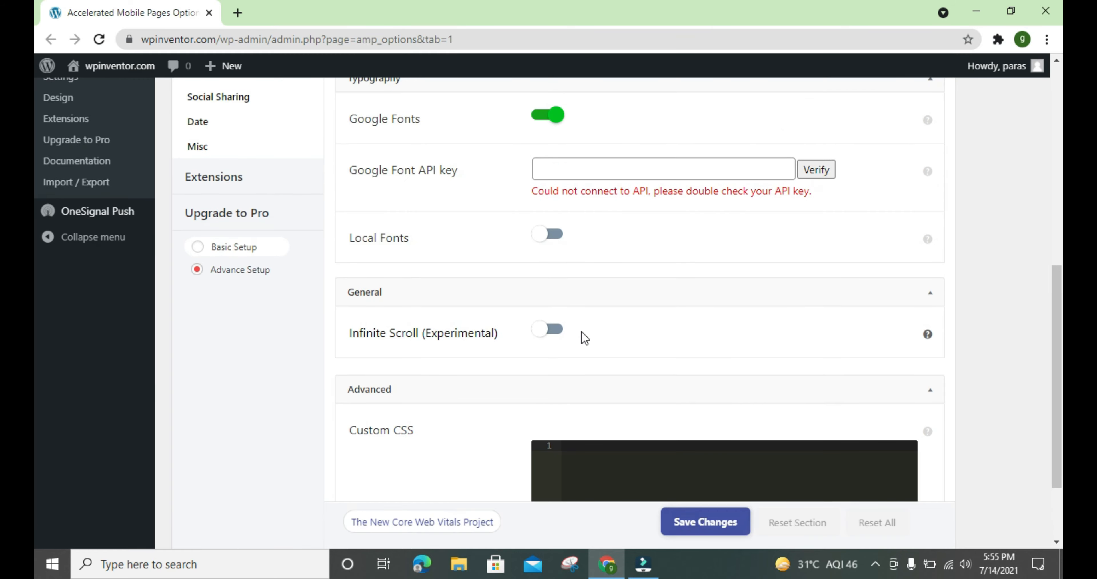
scroll(460, 315, up, 2)
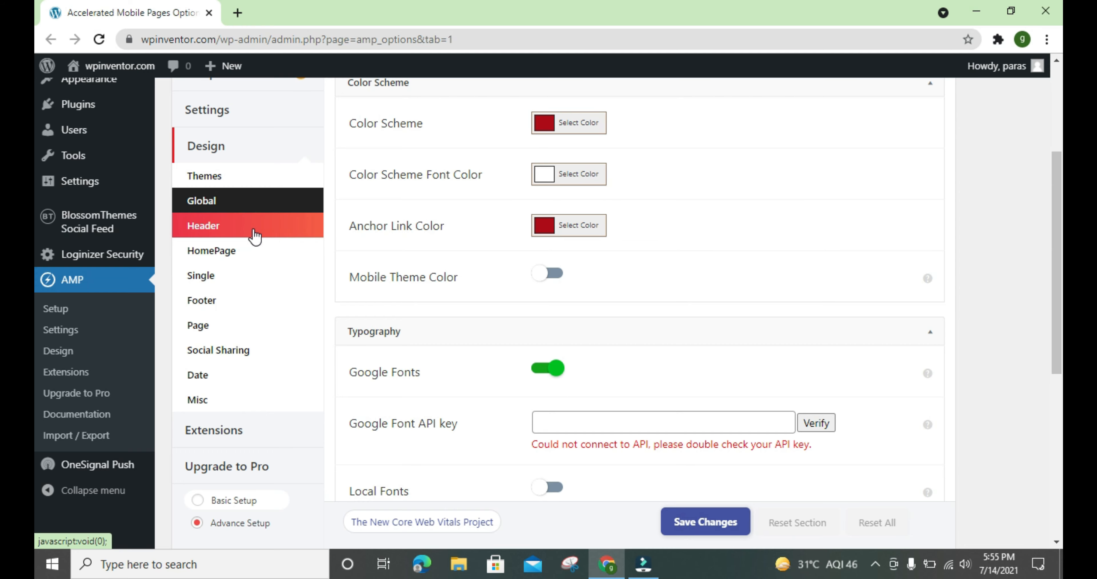
- Open the Header design settings and review the Navigation Menu option and the Menu Overlay Position choices
click(254, 236)
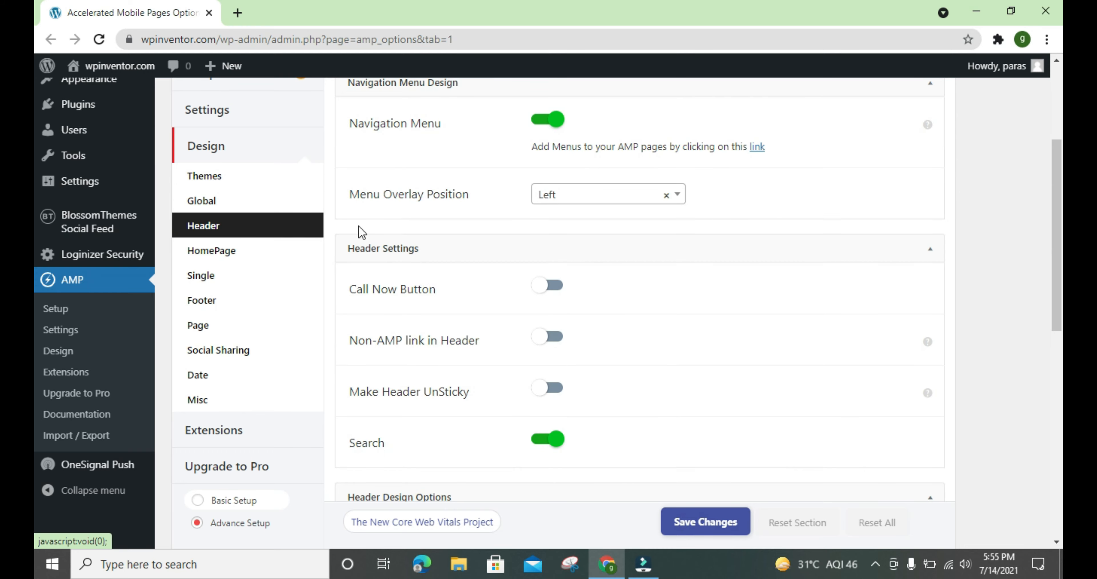
scroll(393, 224, up, 4)
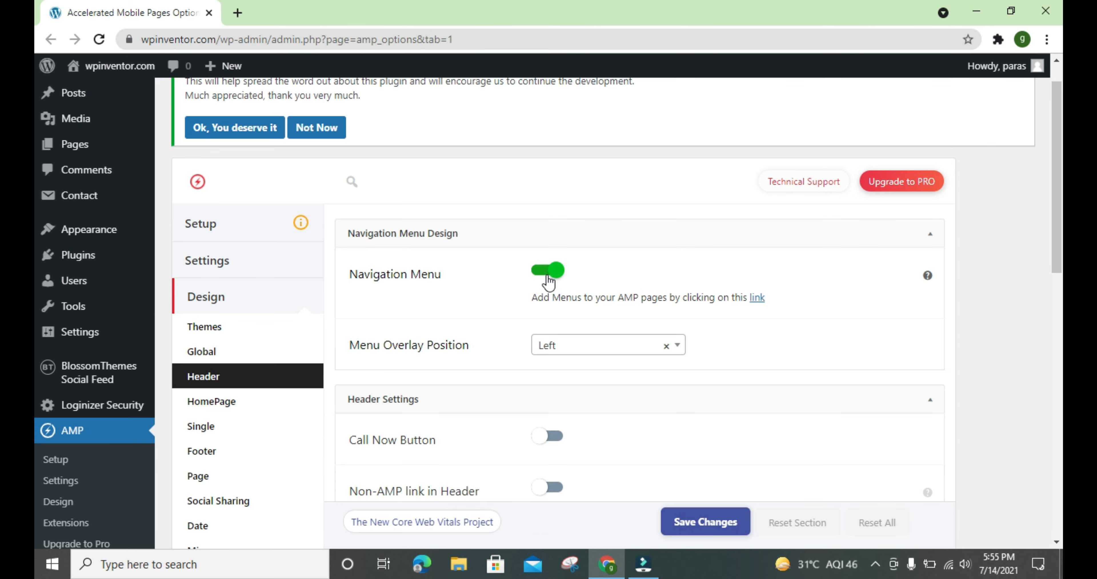
scroll(513, 303, down, 2)
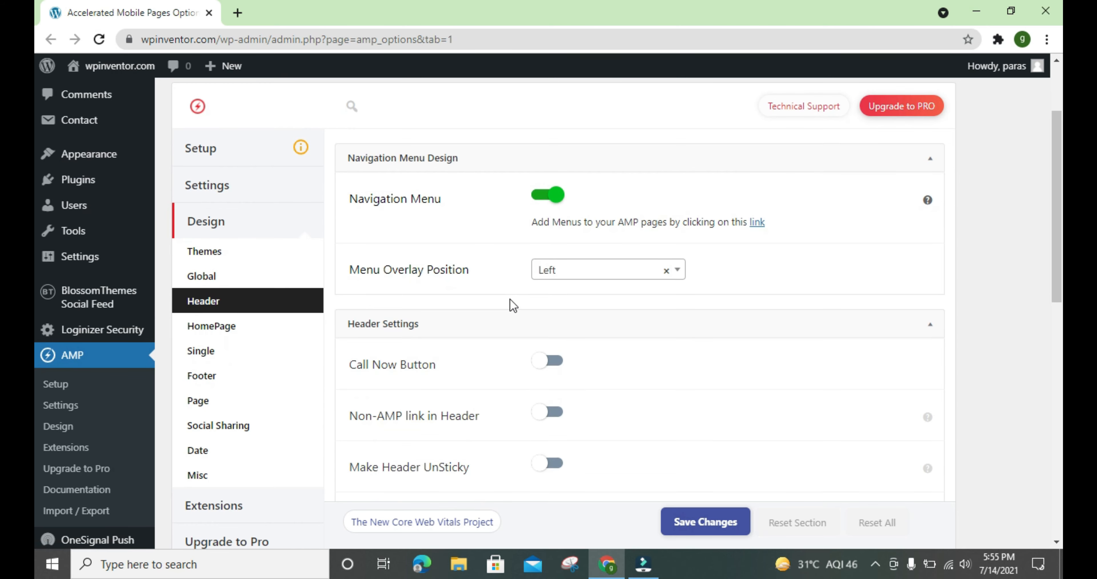
drag(382, 270, 451, 269)
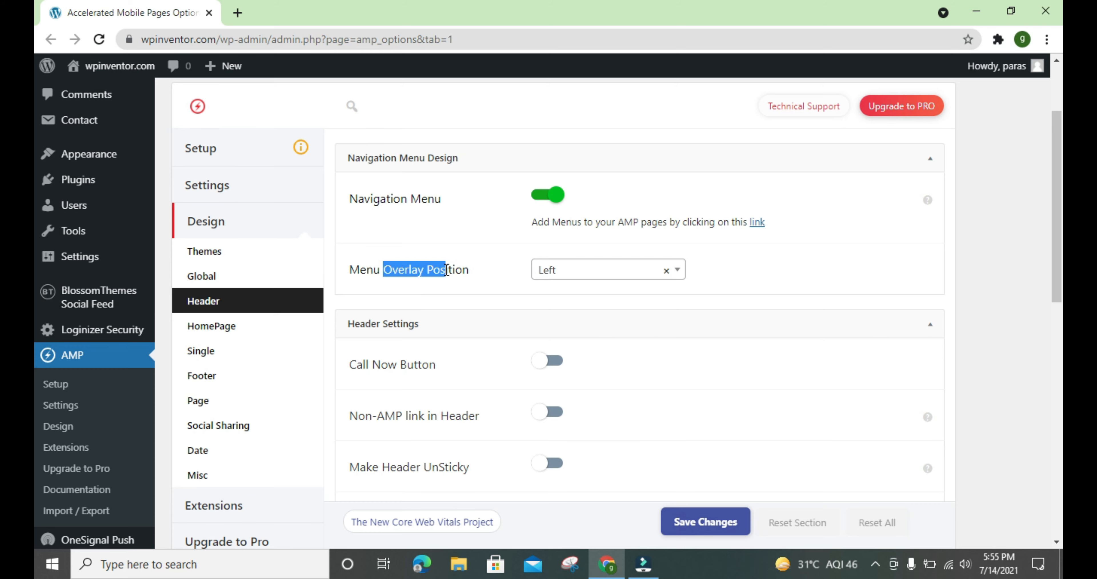
click(654, 282)
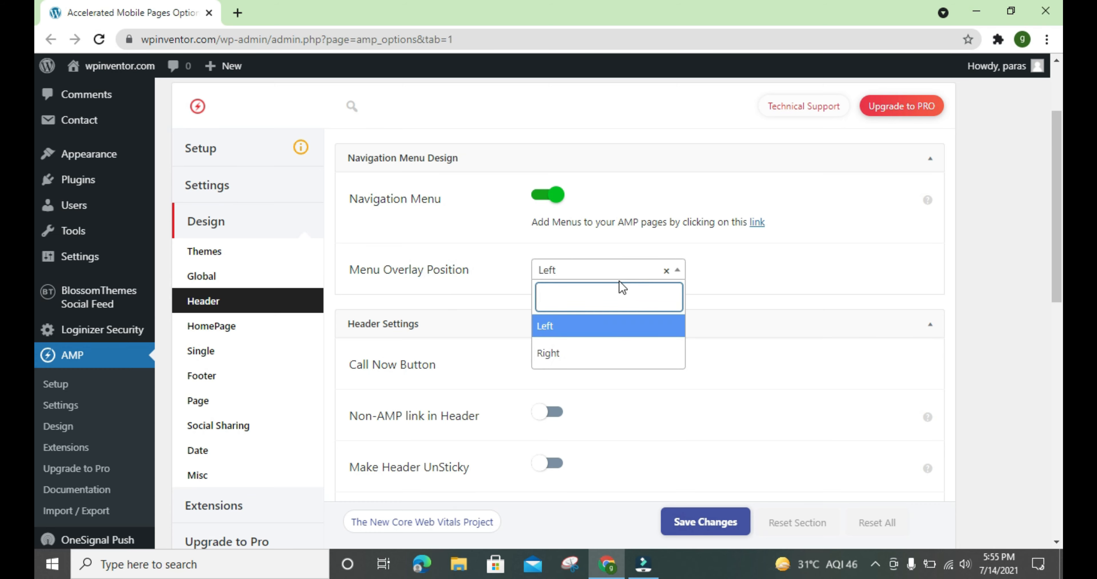
click(571, 274)
- Try the Call Now Button option with its phone number field, switching the option off again
scroll(485, 294, down, 3)
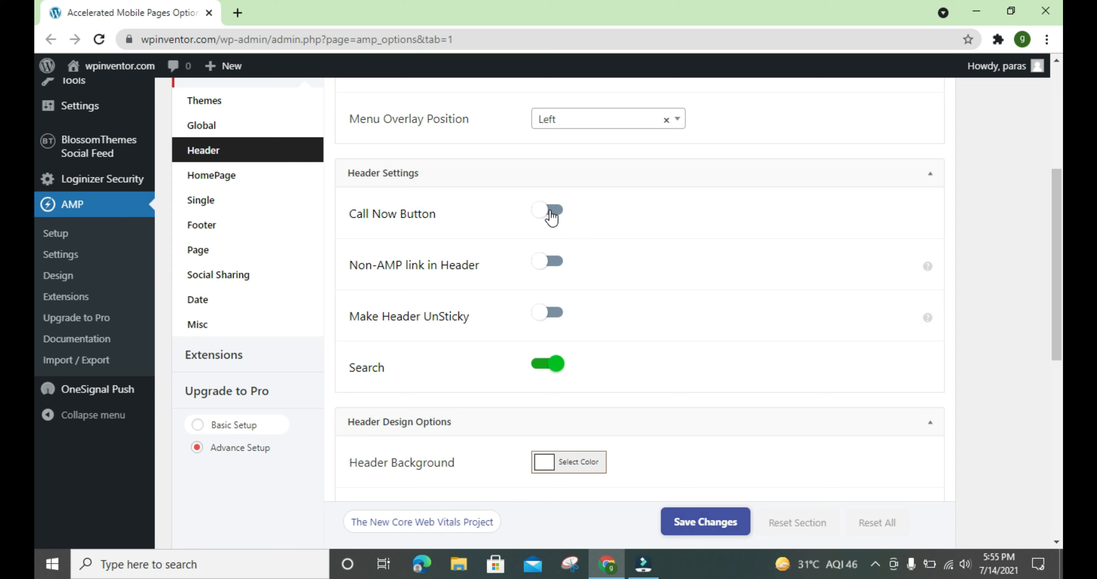
click(550, 211)
click(561, 258)
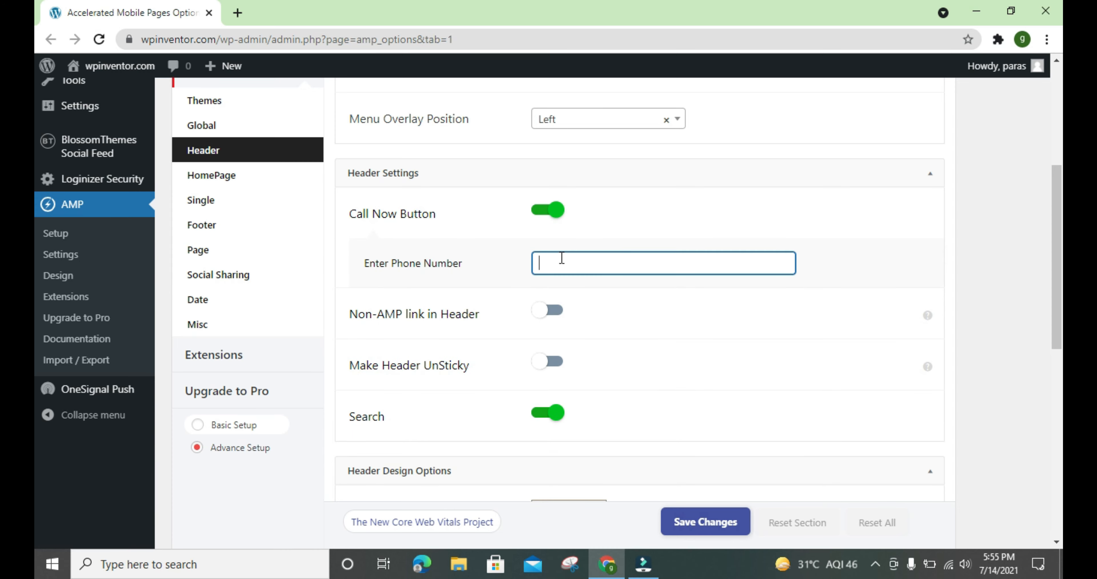
click(548, 211)
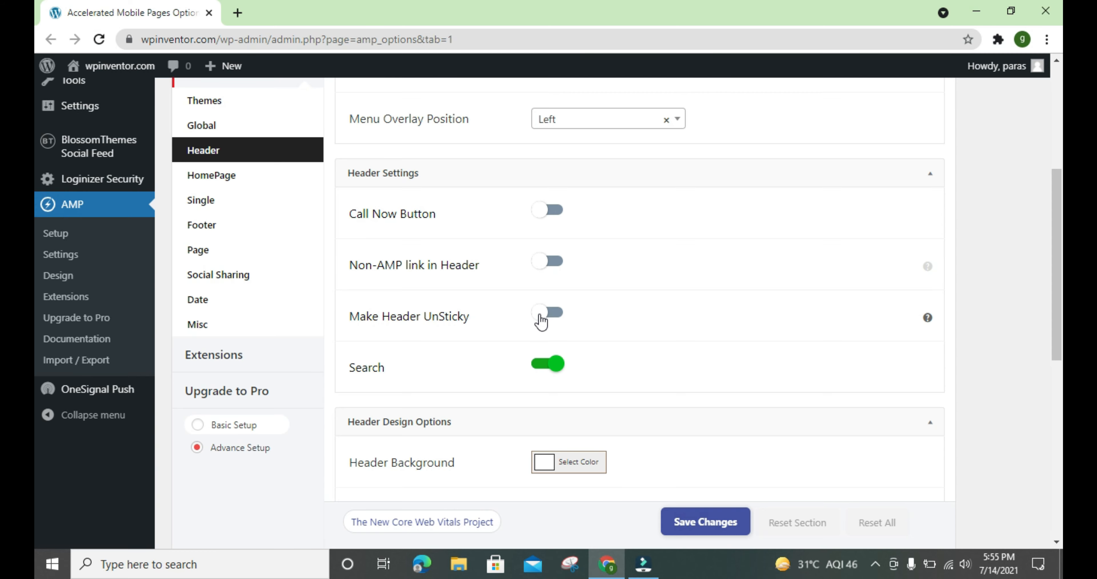
- Review the header's Search option and the colour settings for the header and navigation menu
scroll(541, 322, down, 2)
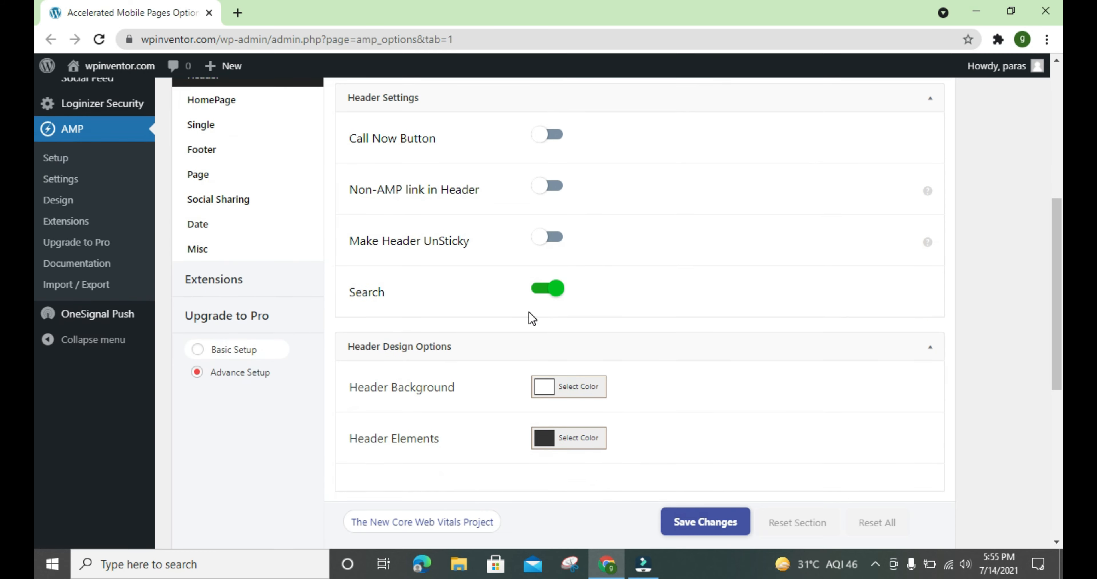
double_click(357, 292)
click(533, 312)
scroll(534, 312, down, 5)
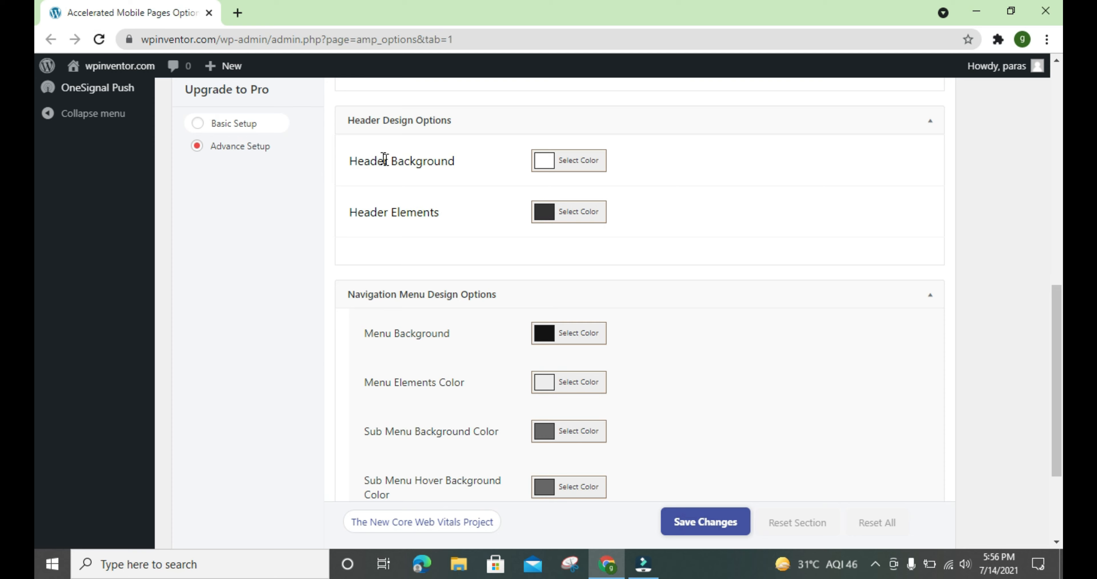
- Try the dark red #a93838 as the Header Background color and discard the choice
drag(389, 161, 446, 160)
click(453, 161)
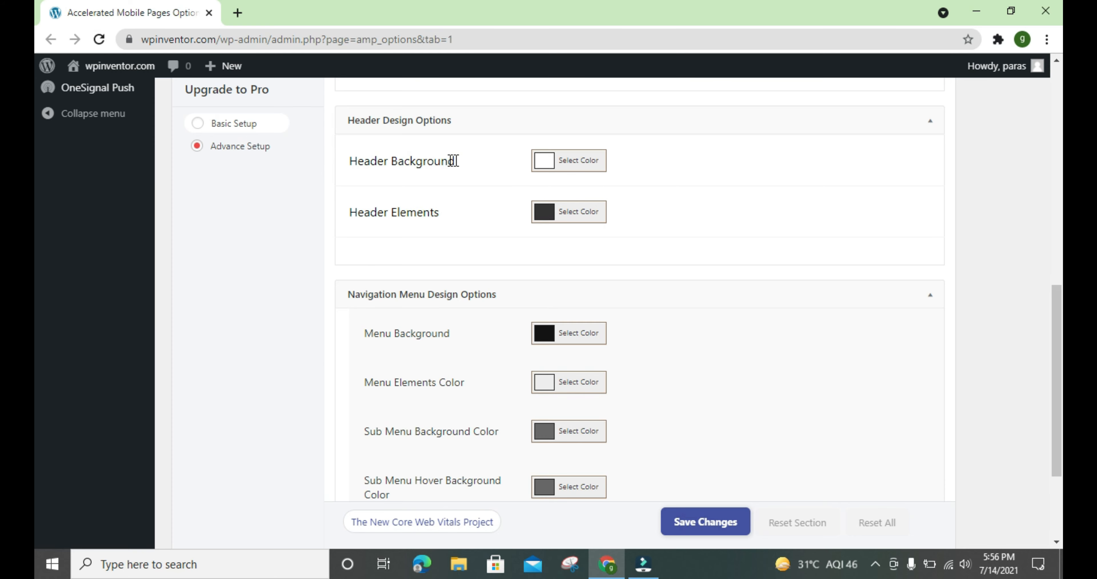
click(541, 166)
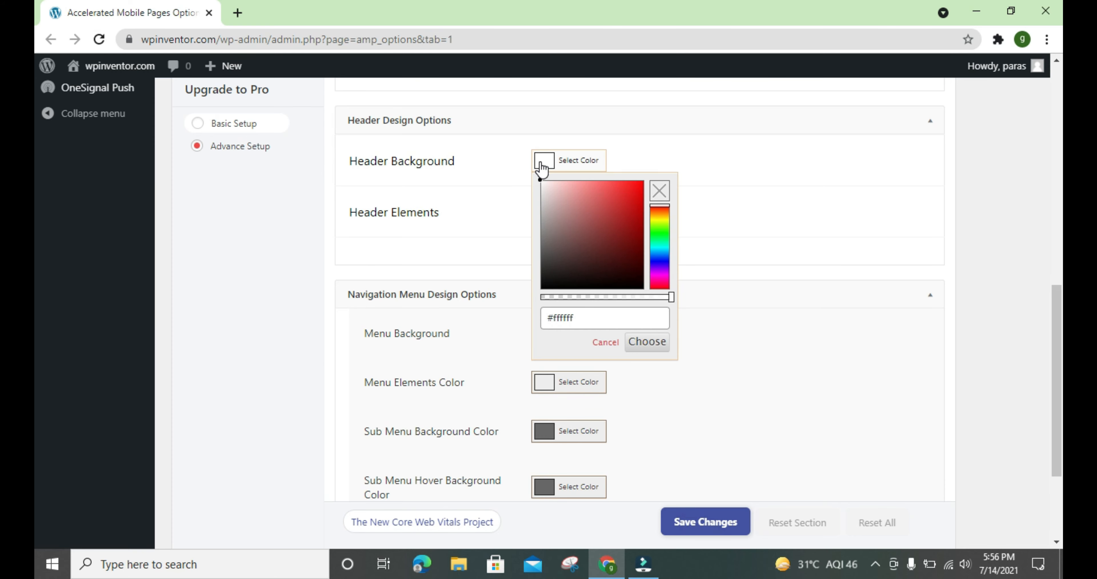
mouse_move(577, 237)
mouse_down()
mouse_move(604, 224)
mouse_move(588, 245)
mouse_move(609, 216)
mouse_up()
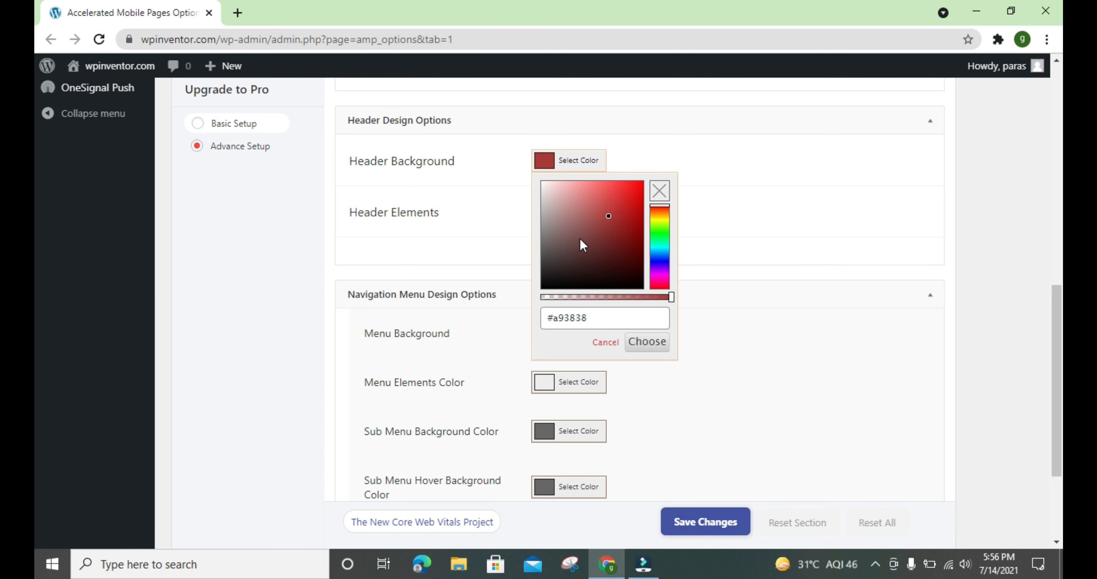
triple_click(555, 317)
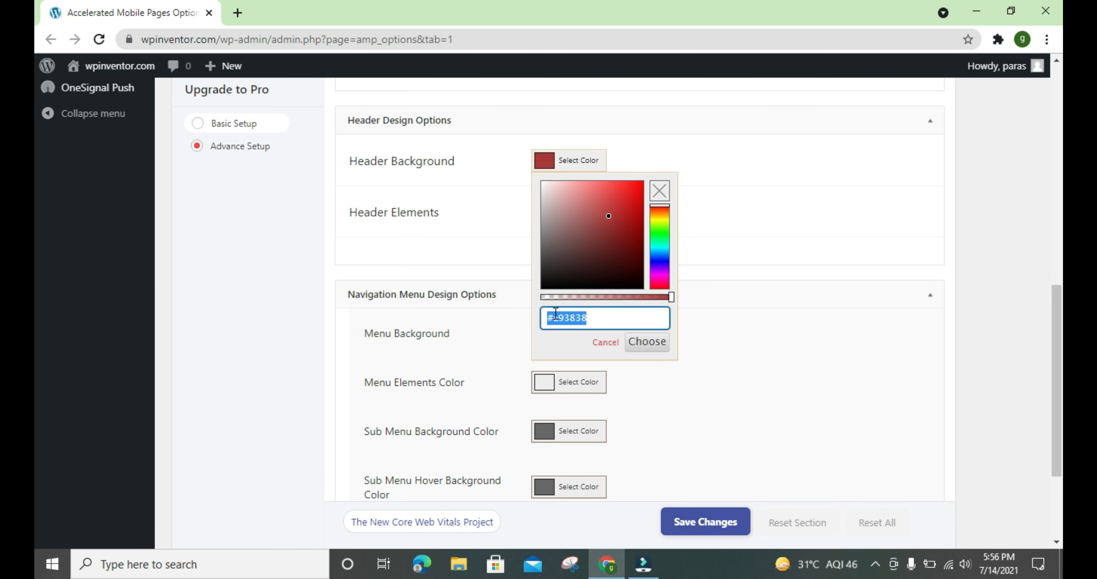
click(606, 341)
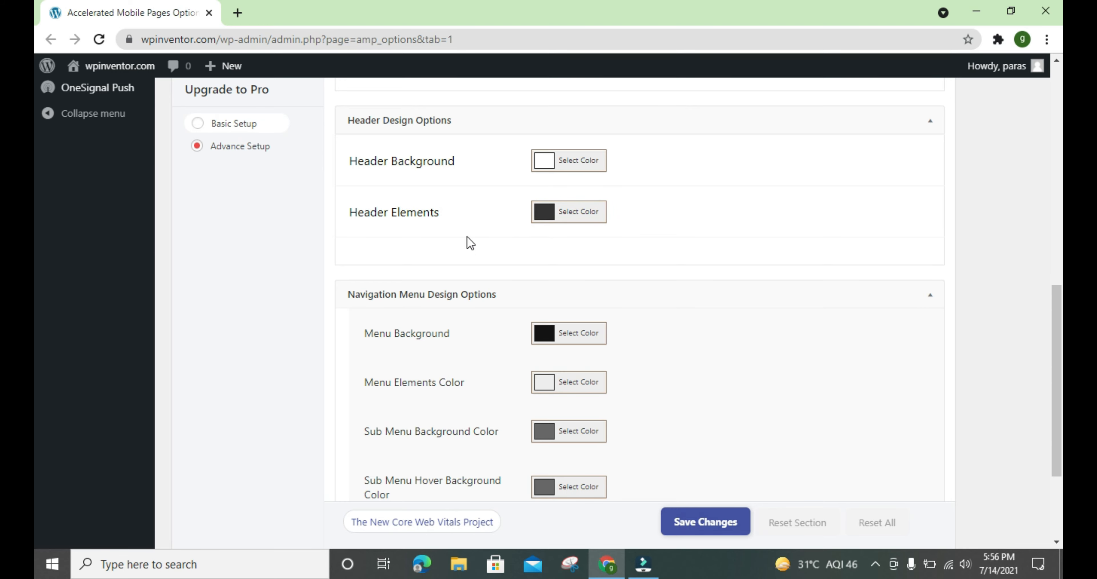
- Review the Navigation Menu Design Options for menu, sub menu, label and border colors
scroll(471, 245, down, 2)
scroll(477, 246, down, 2)
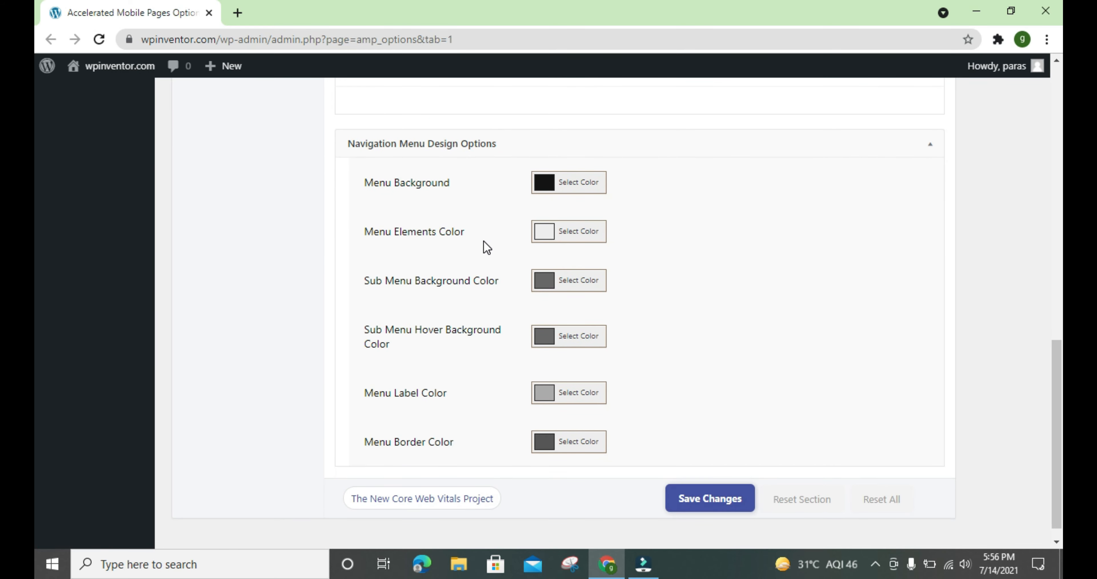
scroll(513, 249, down, 1)
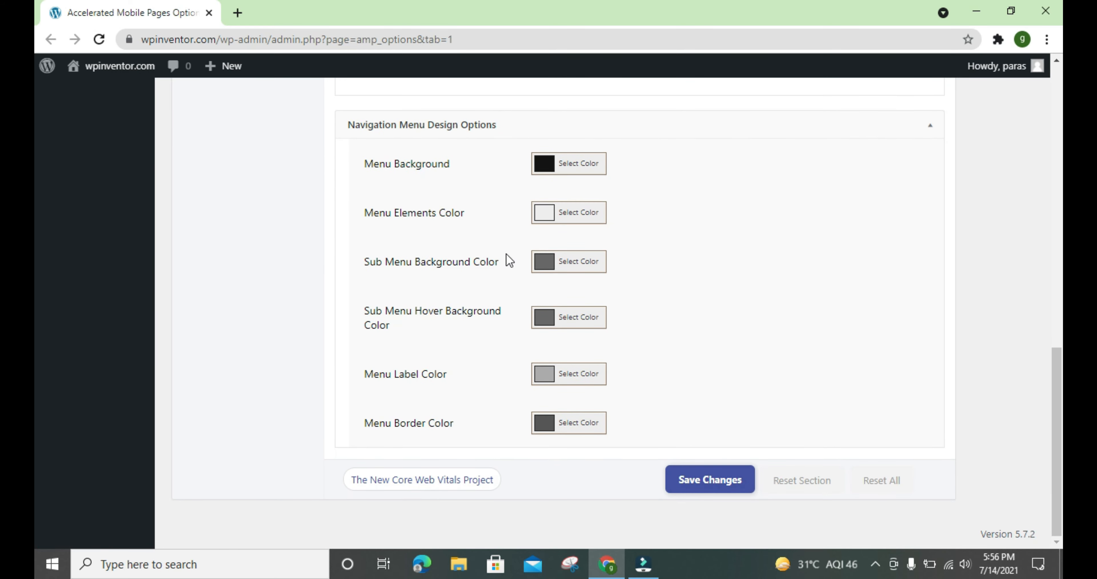
- Open the HomePage design settings and review the choices for Featured Slider Content
scroll(451, 312, up, 14)
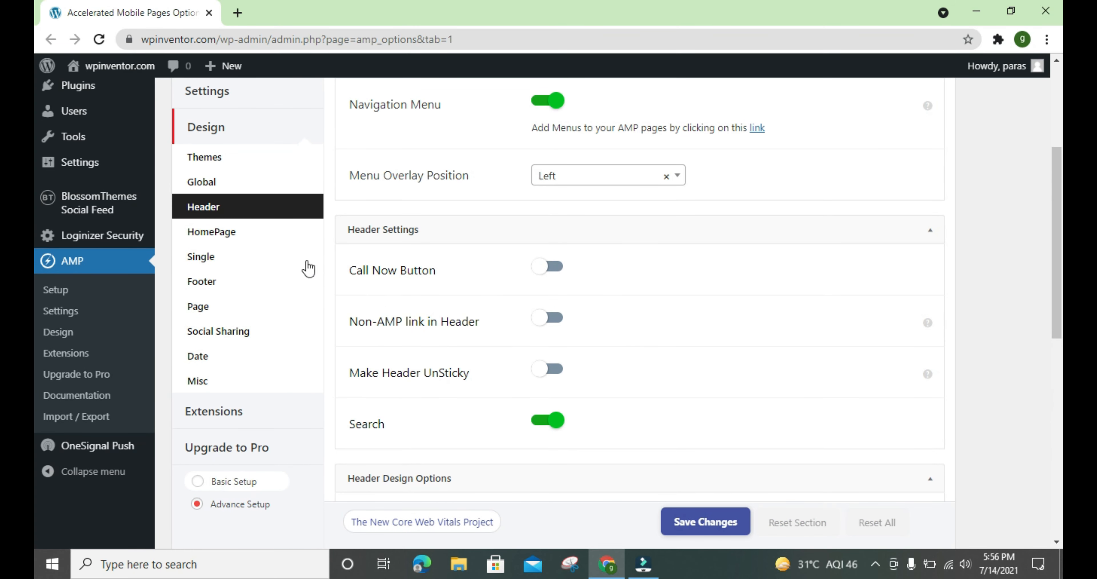
click(245, 244)
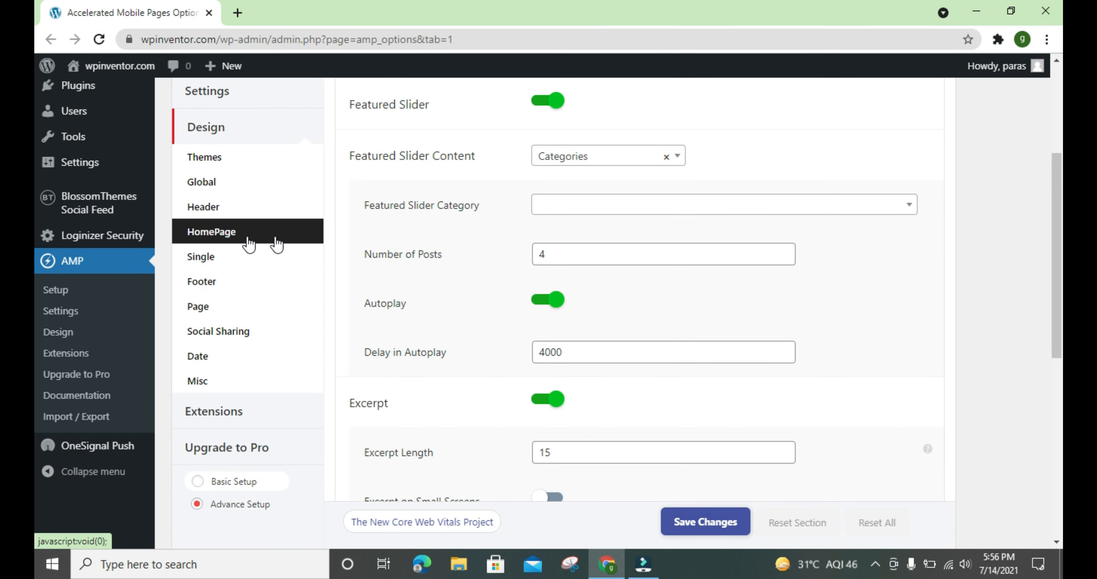
scroll(432, 246, up, 2)
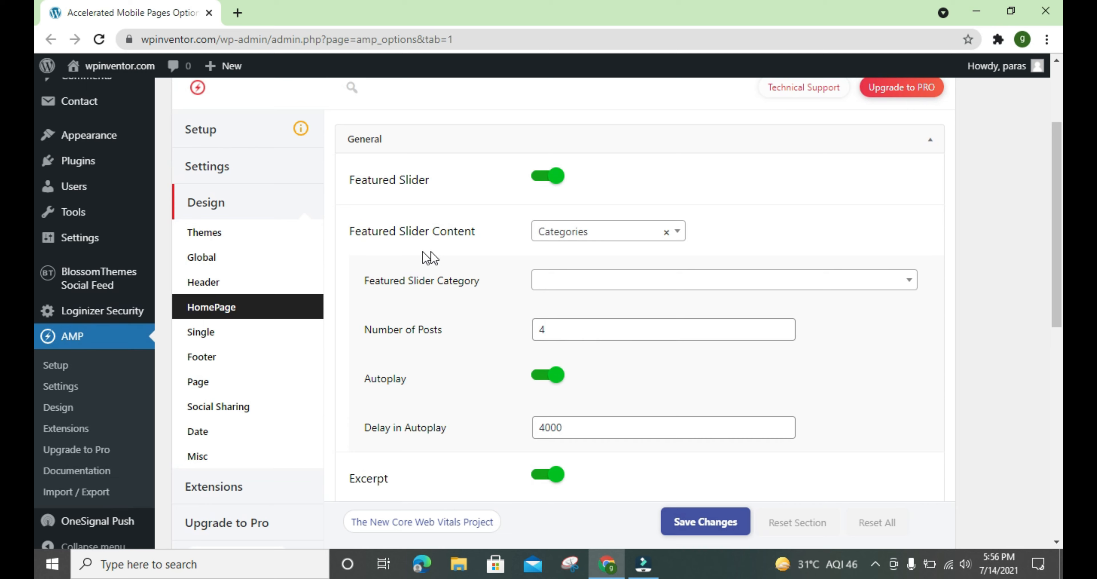
click(571, 240)
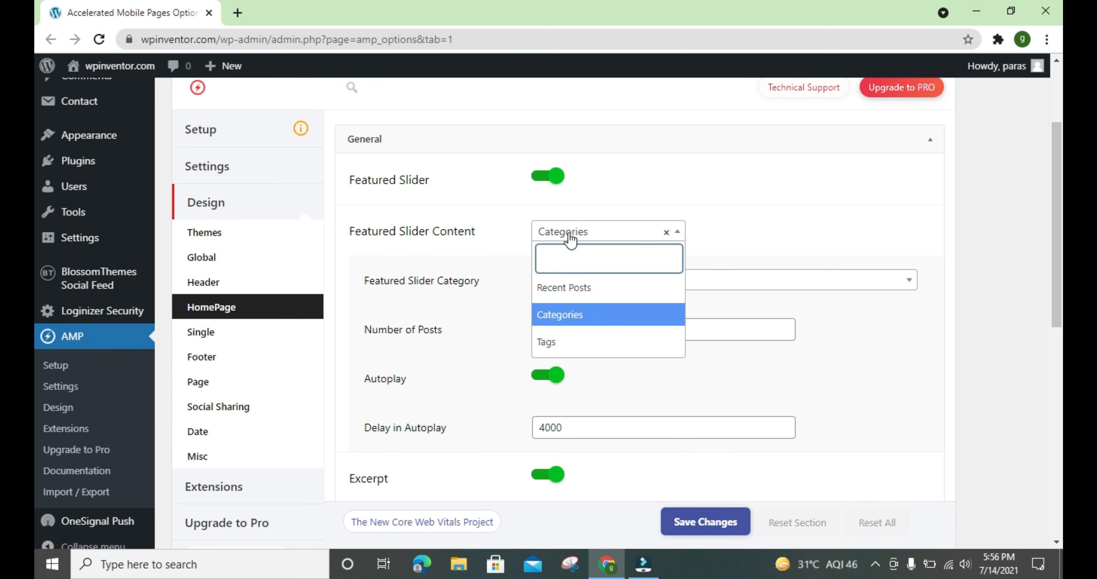
click(571, 240)
click(548, 281)
click(549, 281)
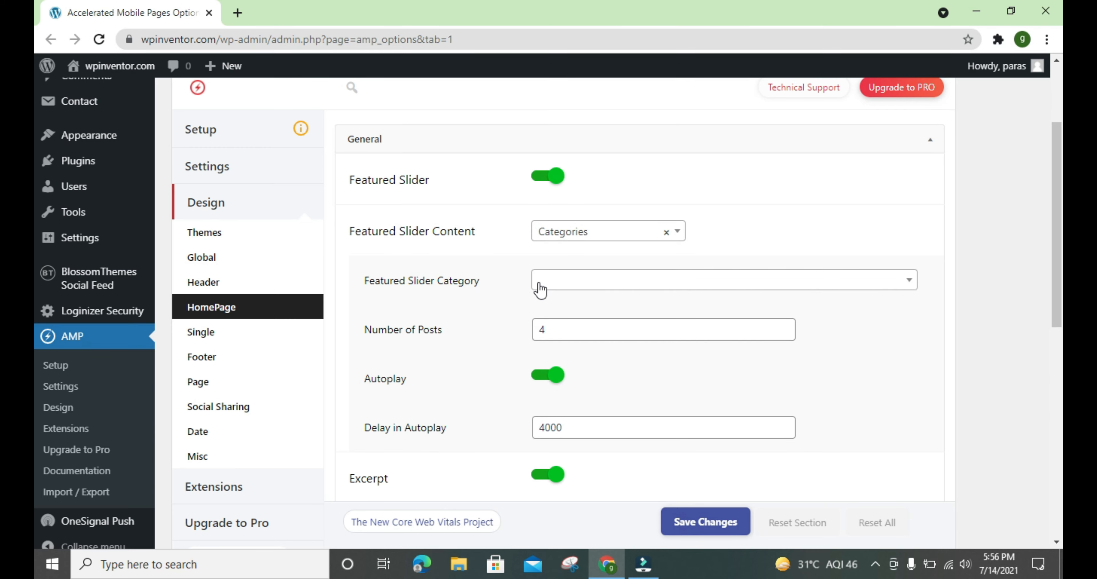
- Examine the featured slider's Number of Posts, Autoplay and Delay in Autoplay settings
scroll(426, 299, down, 2)
drag(417, 257, 451, 259)
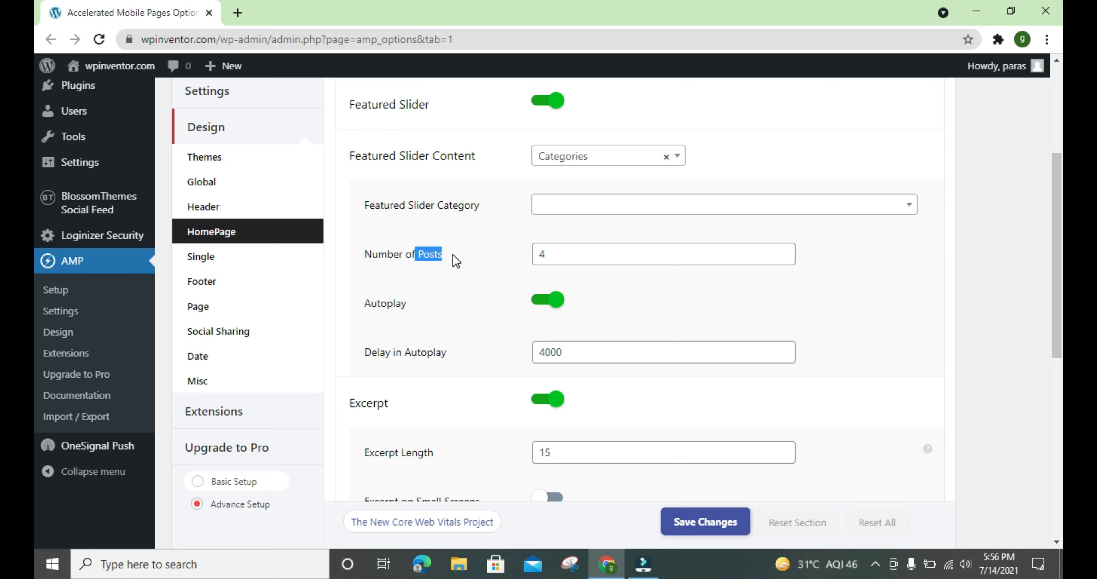
double_click(565, 252)
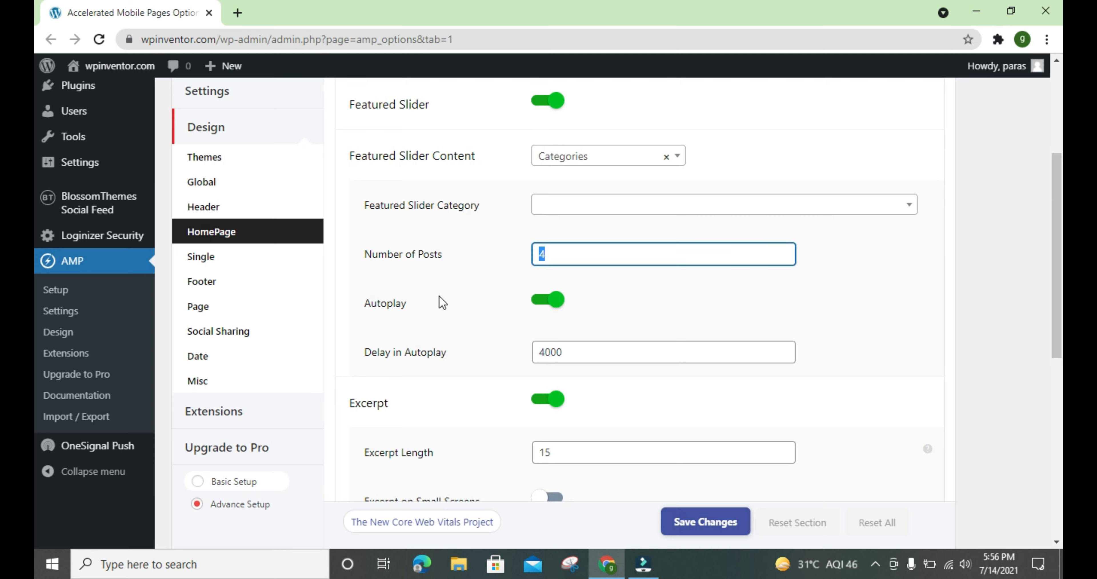
click(557, 354)
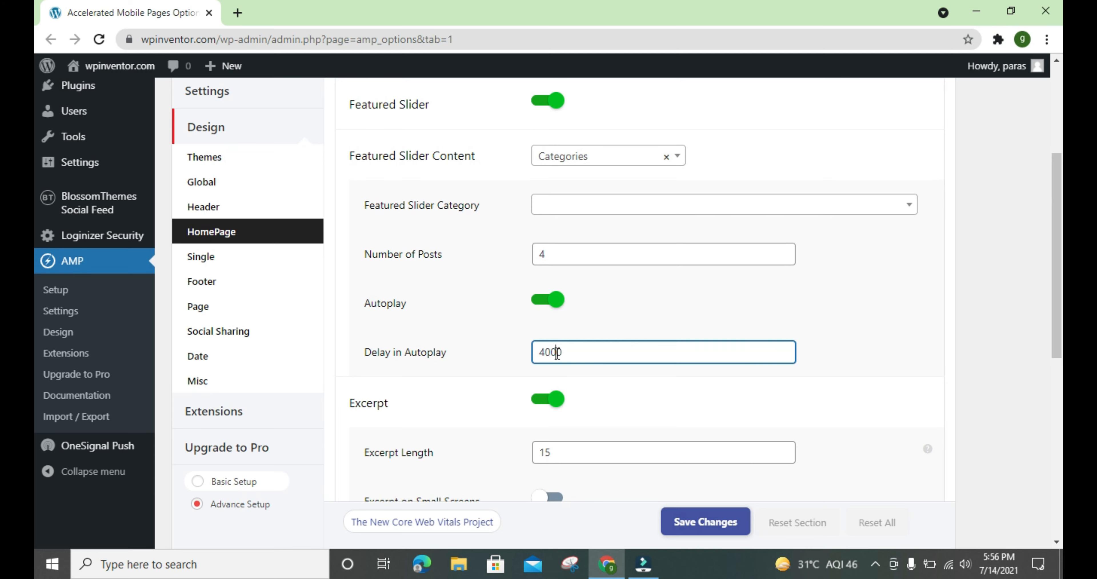
double_click(558, 353)
click(503, 354)
- Examine the homepage Excerpt settings, including Excerpt Length and Excerpt on Small Screens, and the Published Time option
scroll(502, 355, down, 3)
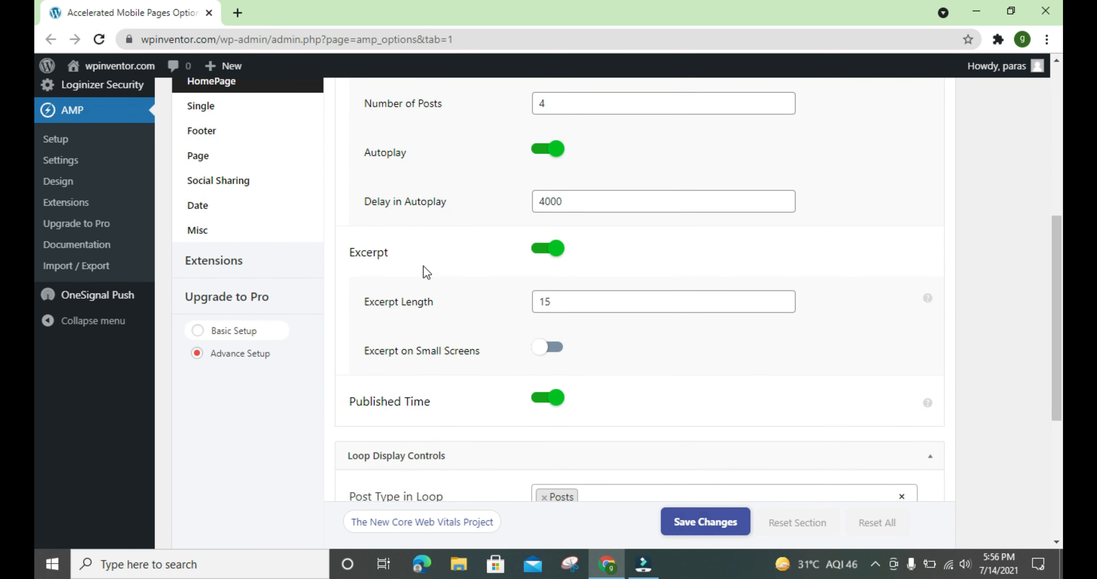
scroll(497, 254, down, 2)
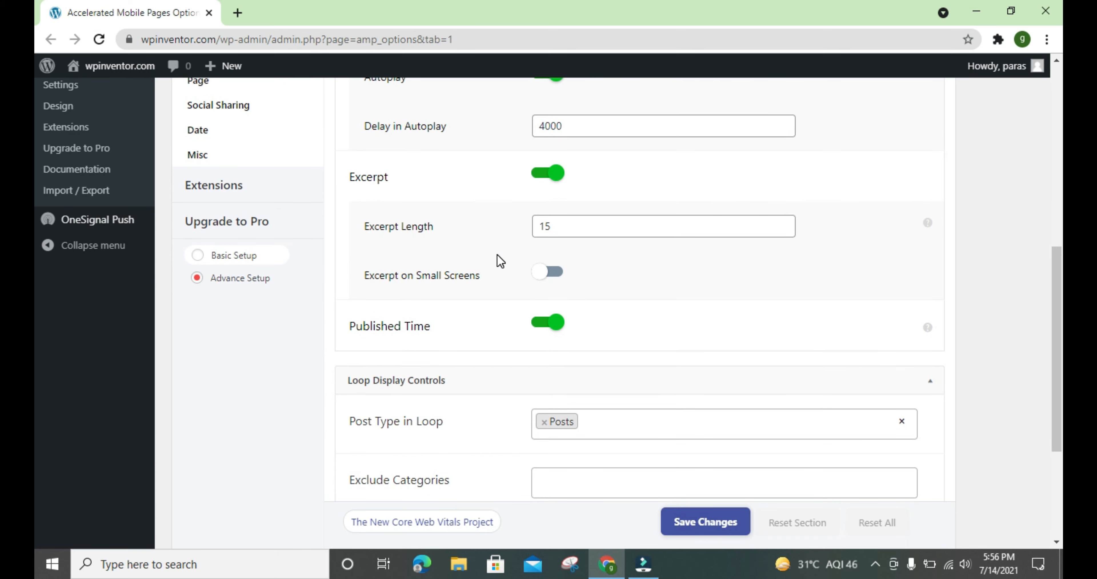
click(538, 227)
double_click(538, 227)
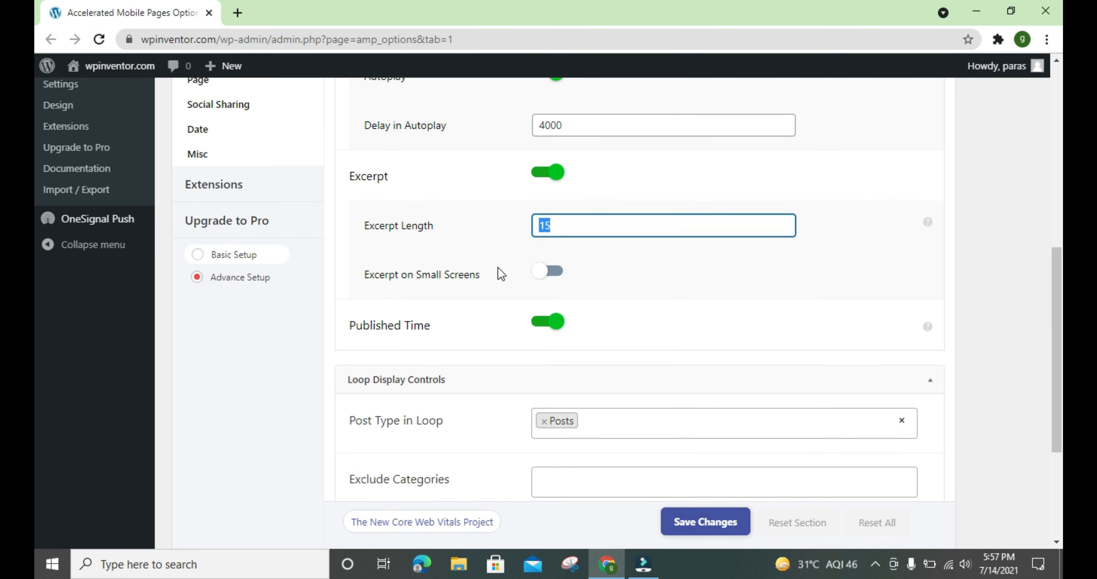
scroll(502, 274, down, 2)
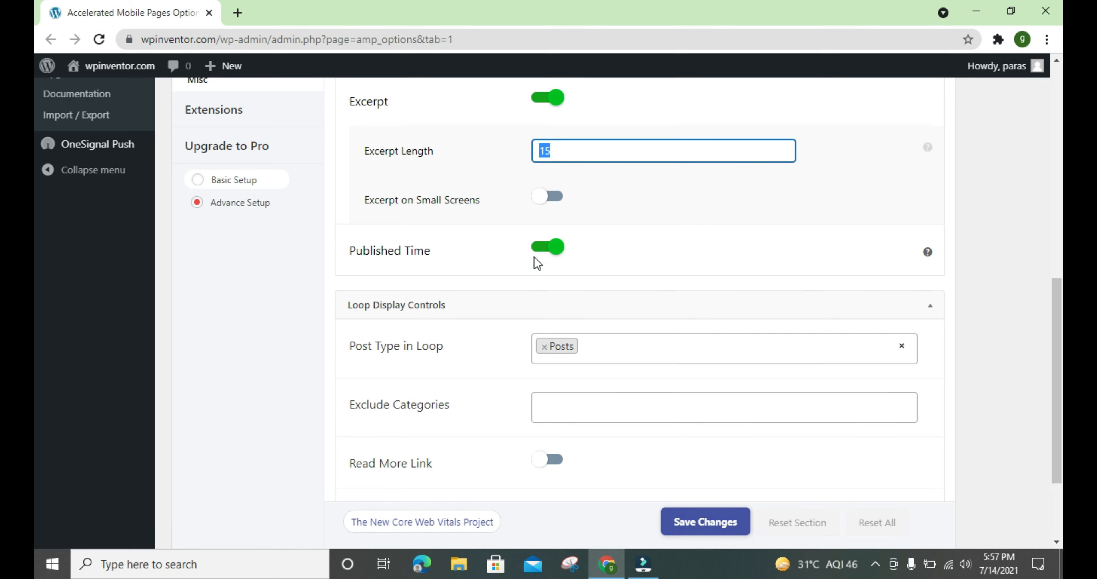
- Review the homepage Loop Display Controls, including the Read More Link and Change Image Size options
scroll(534, 257, down, 3)
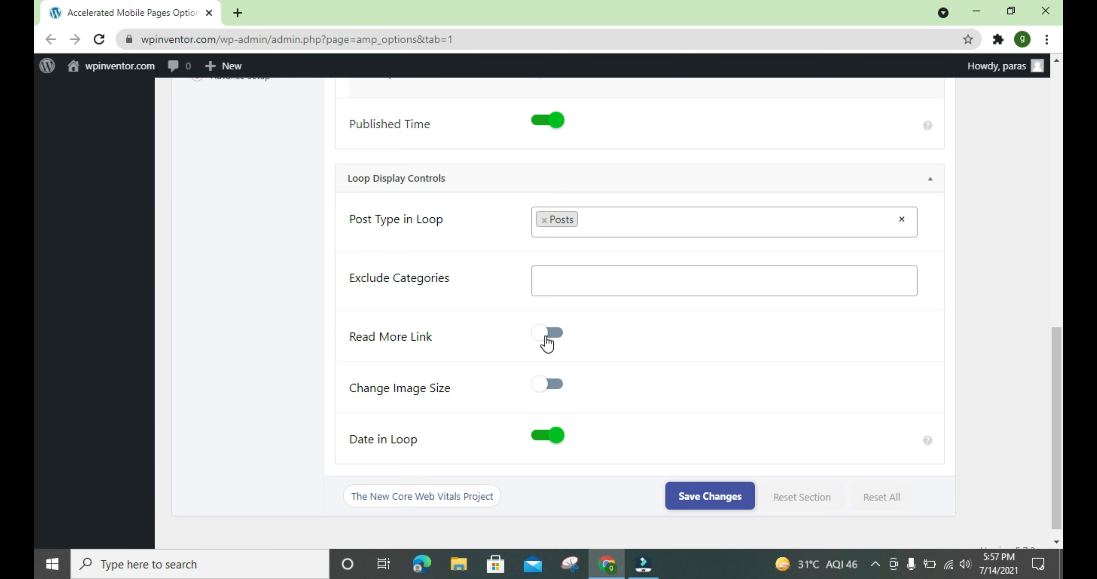
drag(457, 341, 352, 340)
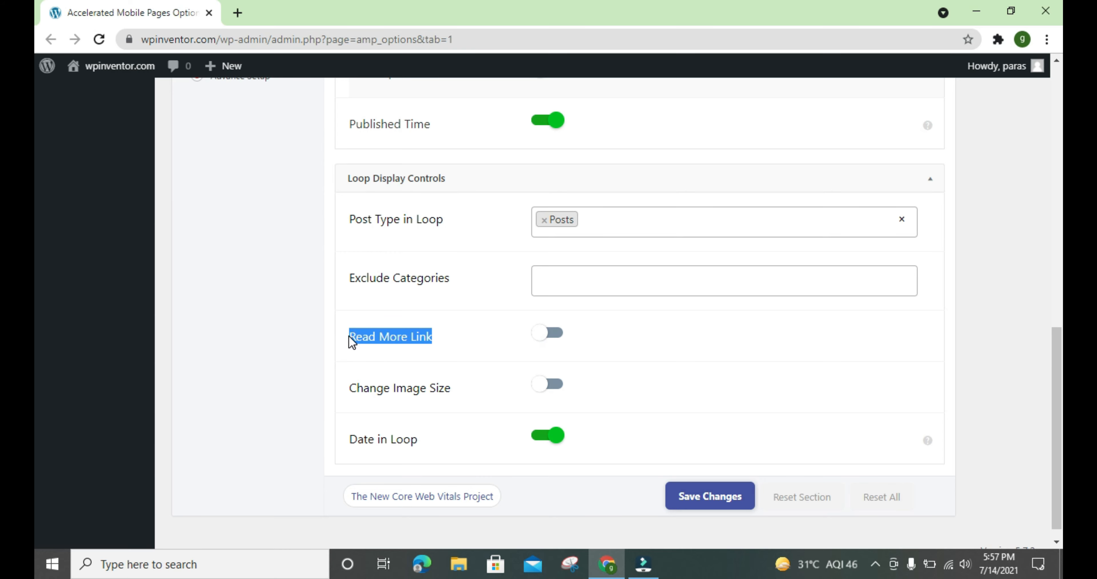
click(451, 342)
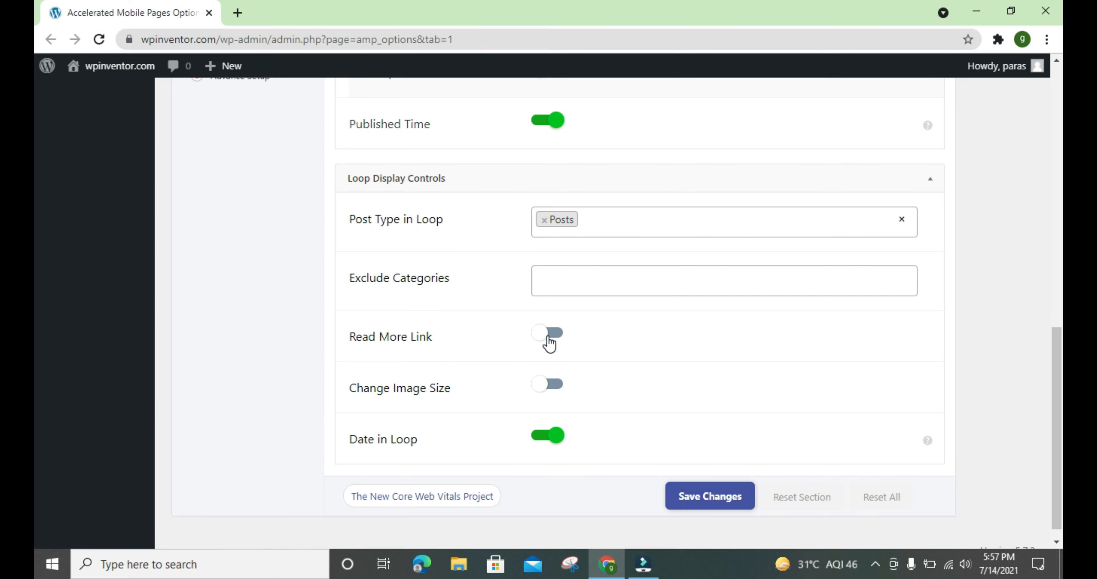
scroll(475, 384, up, 3)
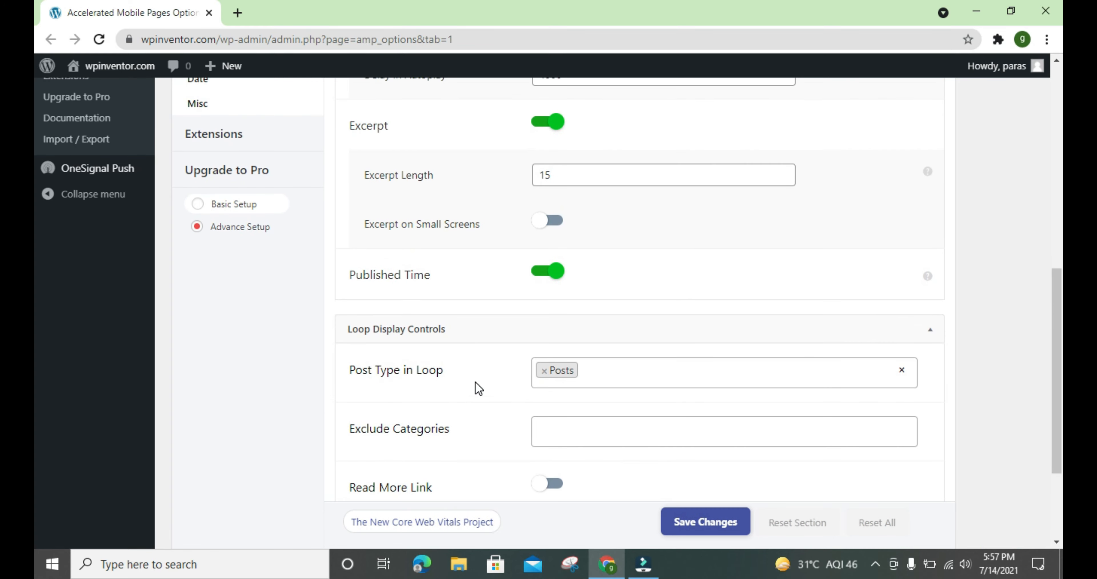
scroll(475, 383, down, 3)
drag(348, 385, 477, 395)
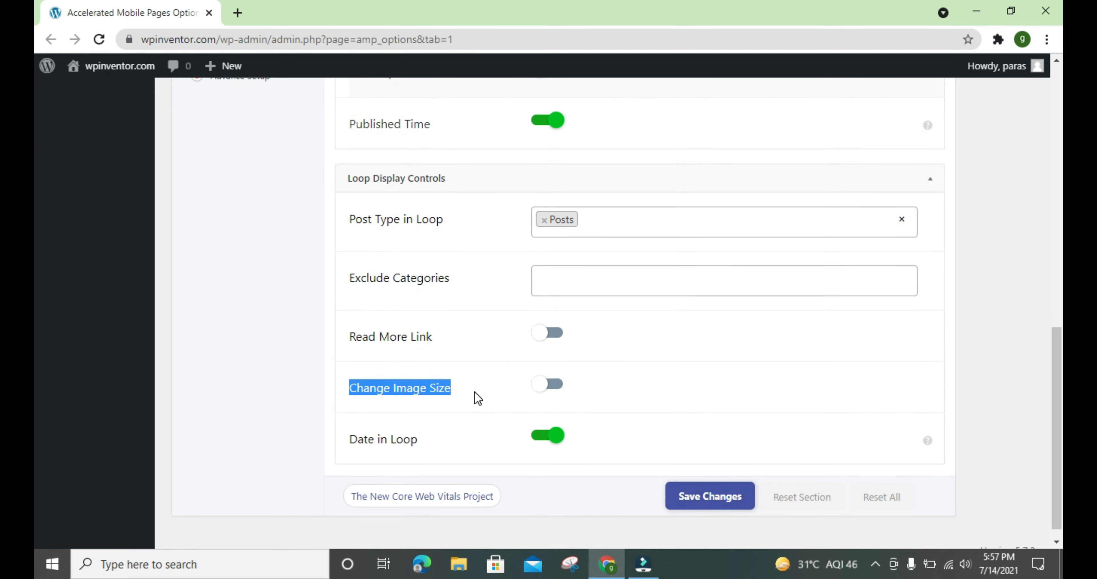
click(477, 397)
- Open the Single design settings and review the Single Elements options from Breadcrumbs to Post Pagination
scroll(477, 396, up, 10)
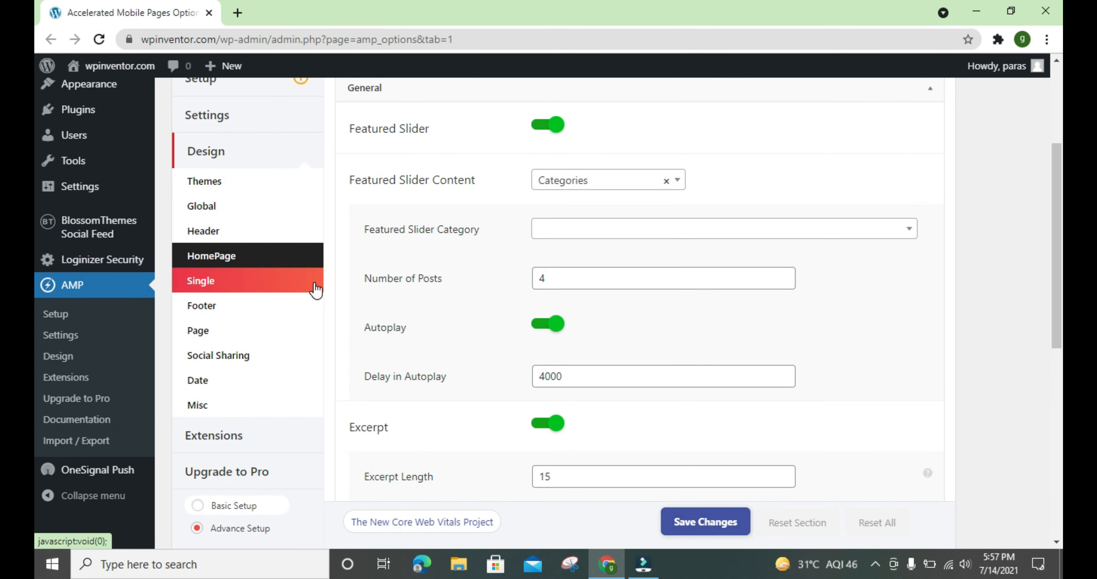
click(316, 290)
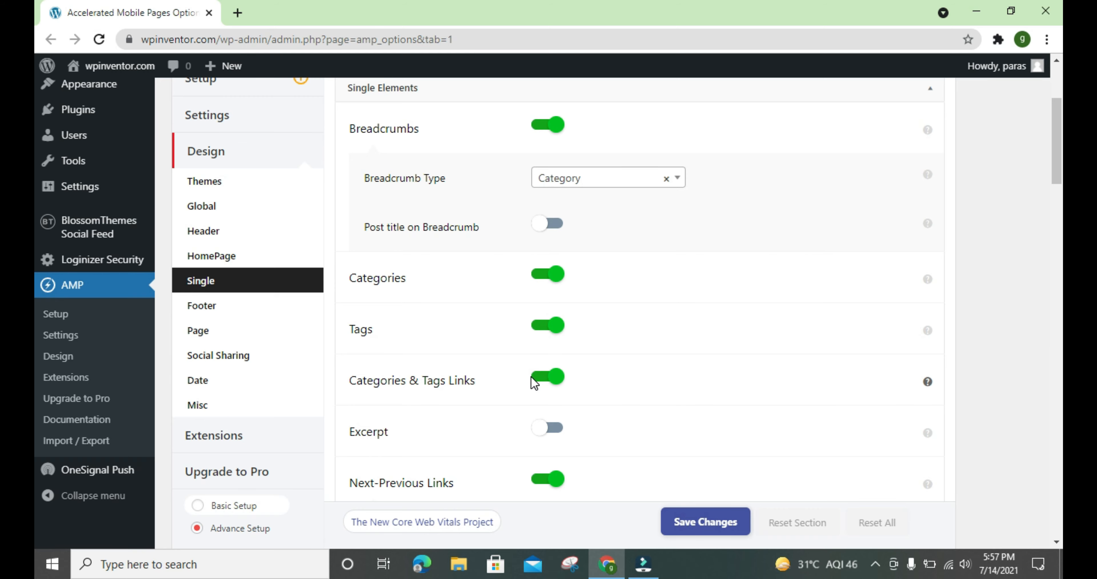
scroll(531, 375, down, 7)
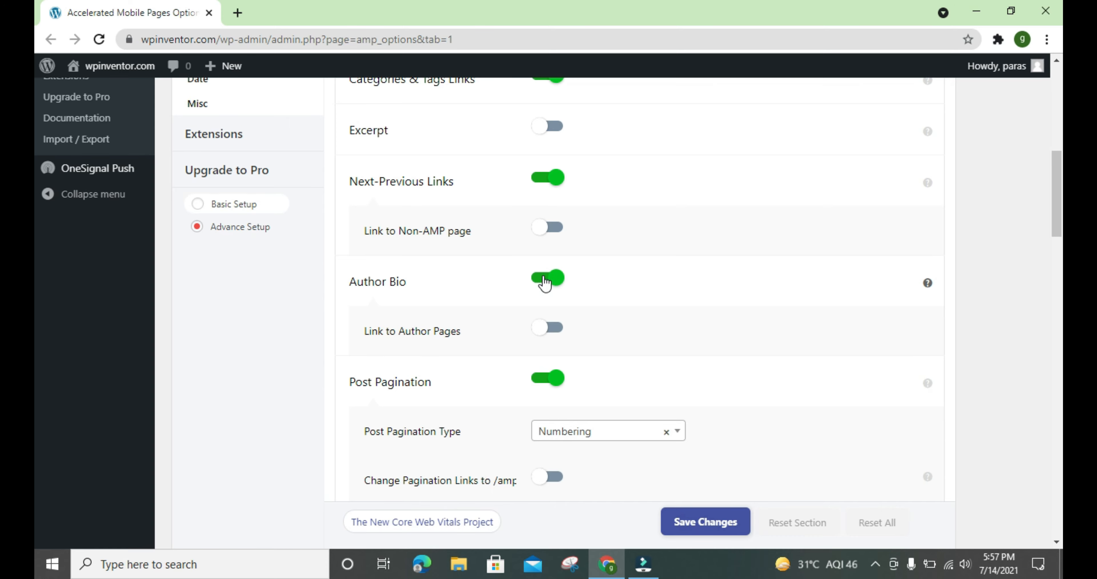
scroll(544, 283, down, 4)
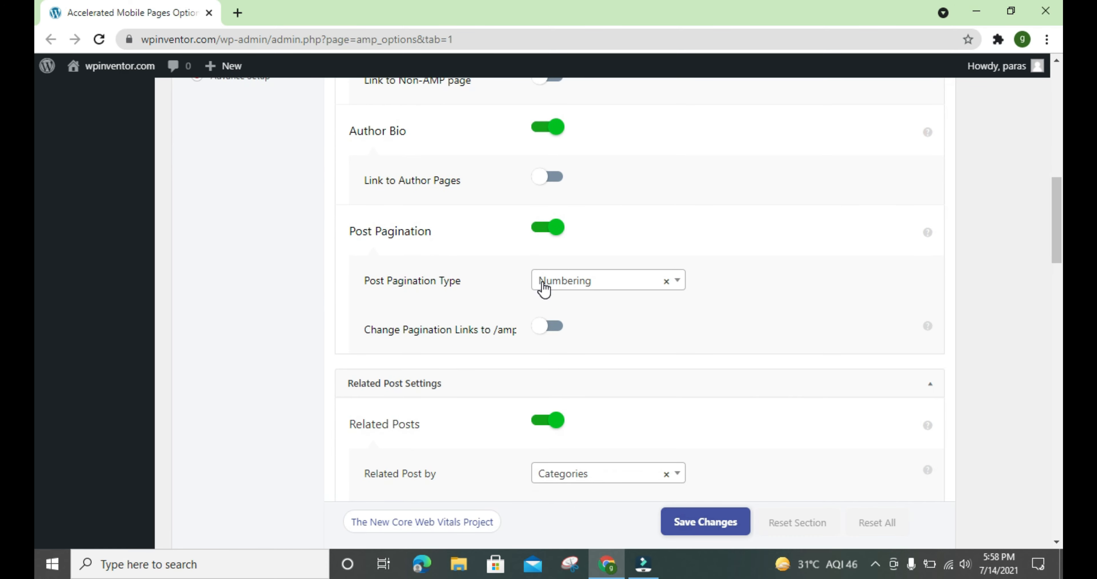
- Review the Related Post Settings, including the related-by criterion, image, excerpt, number of related posts and UTM Tracking
scroll(545, 287, down, 3)
scroll(545, 290, down, 4)
scroll(543, 288, down, 2)
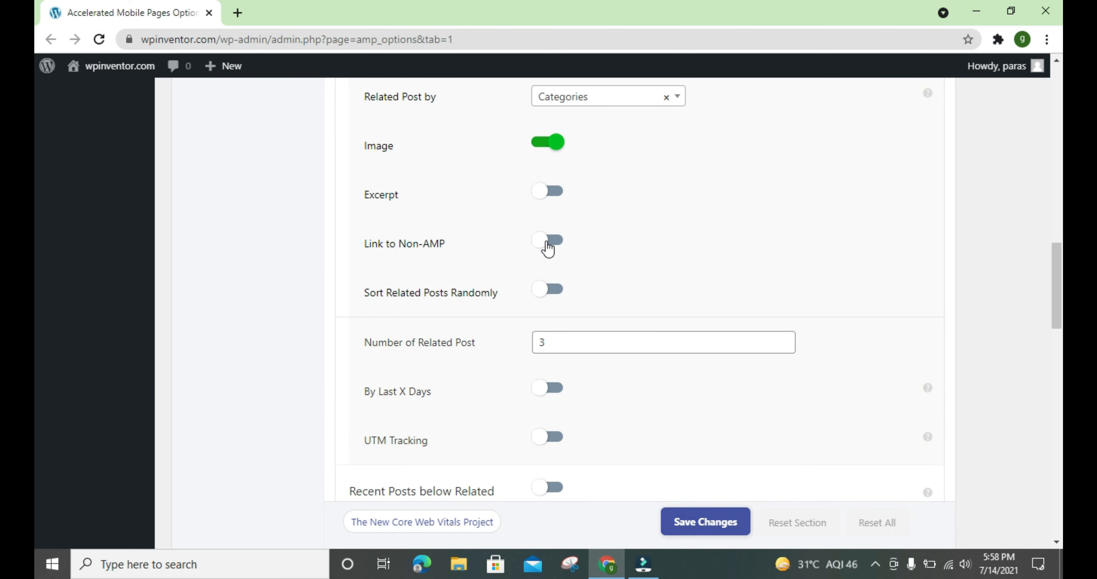
scroll(548, 247, up, 3)
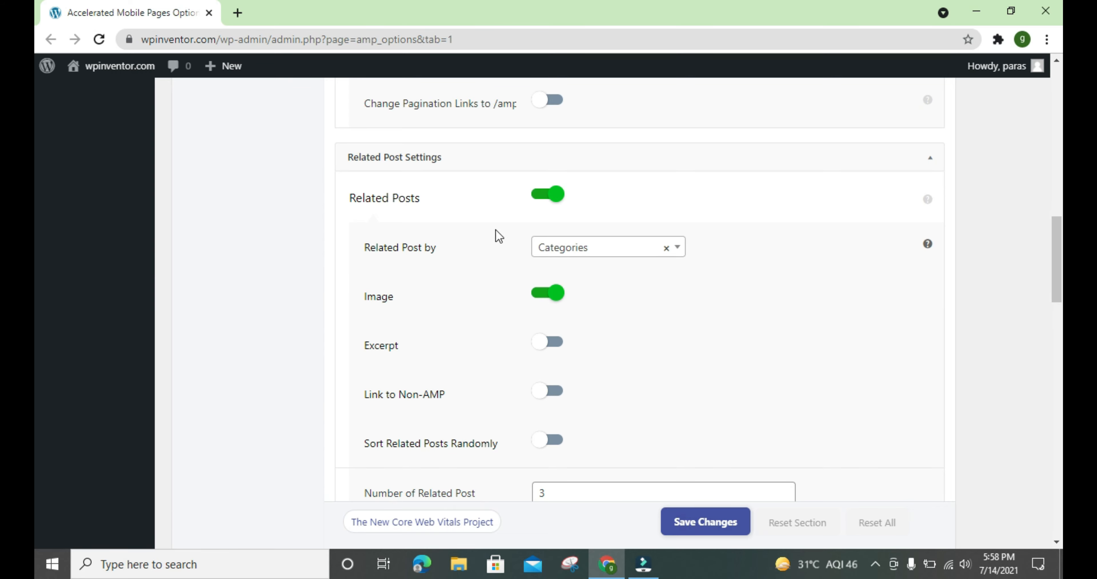
scroll(459, 291, down, 3)
scroll(458, 291, down, 3)
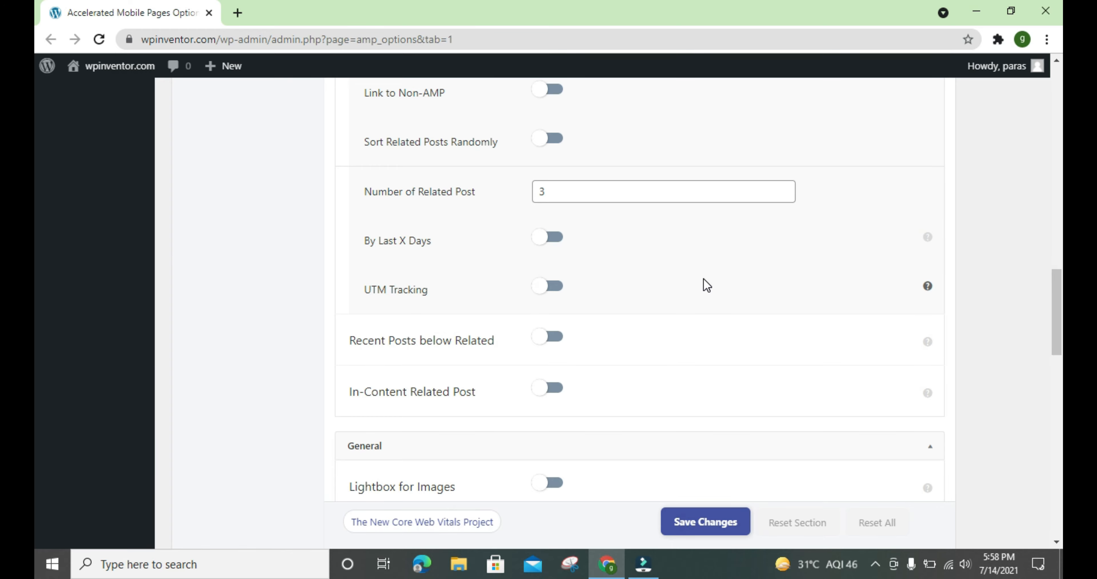
- Try the UTM Tracking option with its Campaign Source field, switching the option off again
click(553, 293)
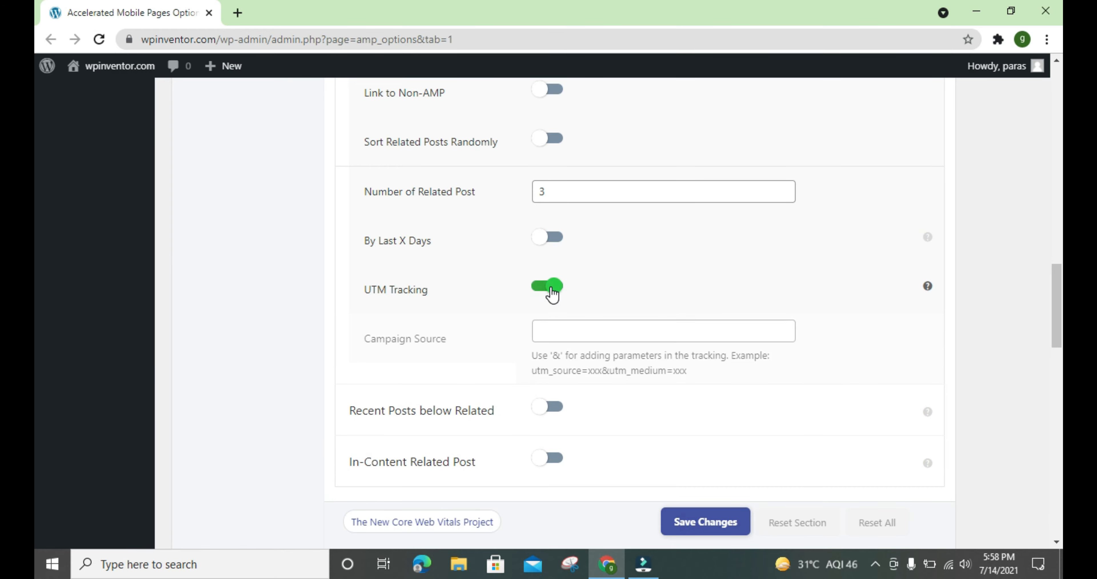
click(558, 334)
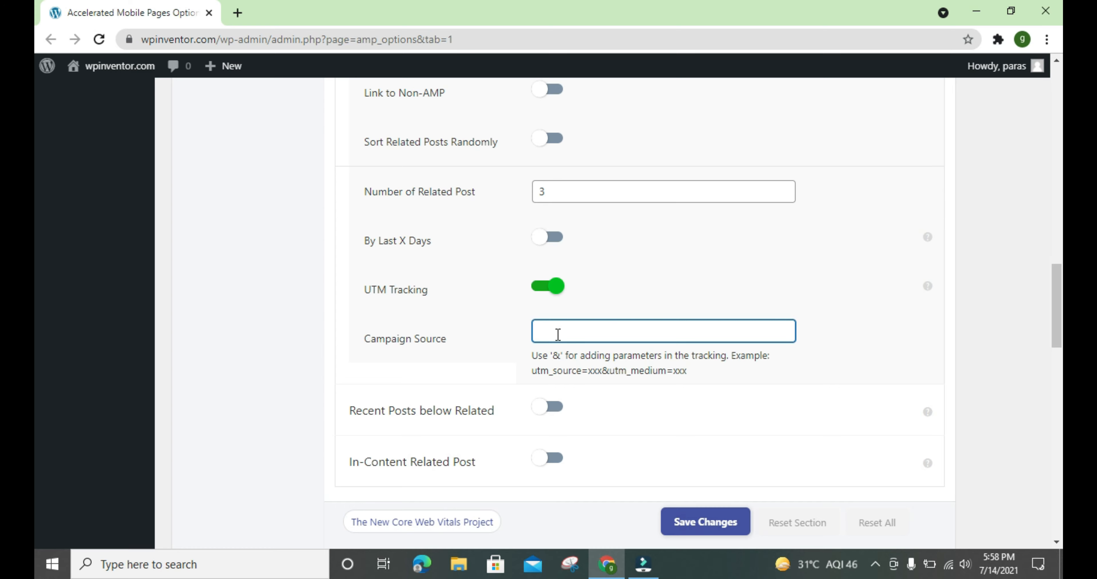
click(543, 294)
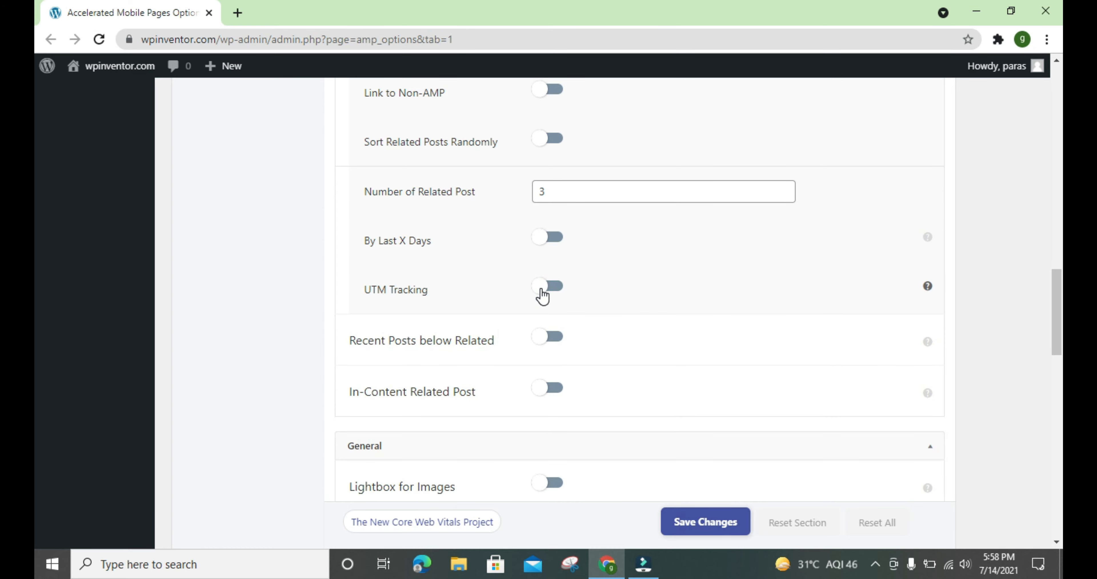
- Review the General options for single posts, covering lightboxes, Video Docking, H1 - H6 Font Sizes and Advanced Single Options
scroll(541, 296, down, 3)
scroll(540, 295, down, 2)
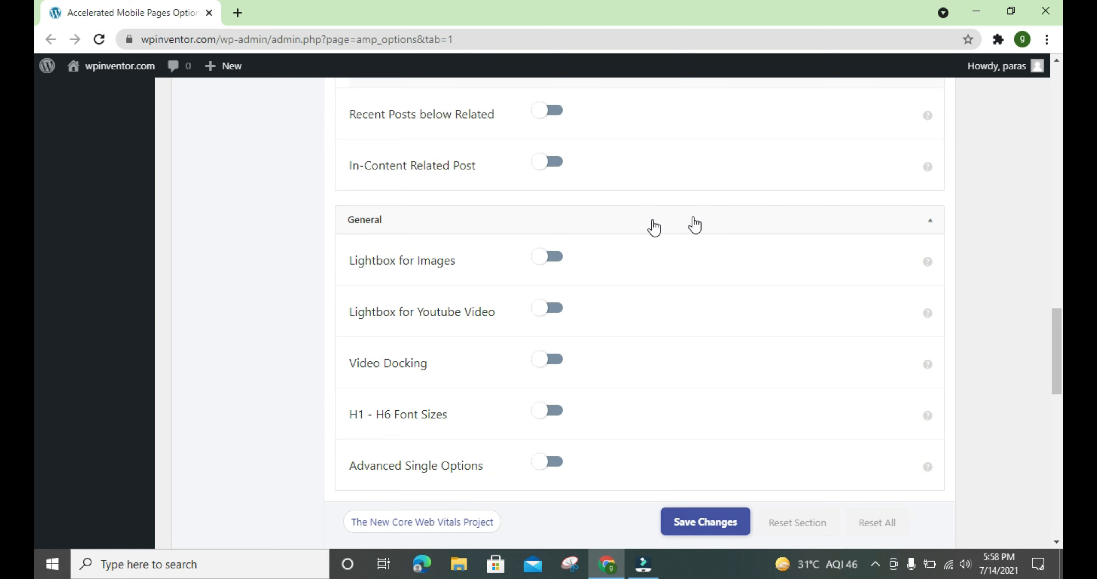
- Try the H1 - H6 Font Sizes option with its H1 Font Size field, switching the option off again
drag(373, 313, 447, 316)
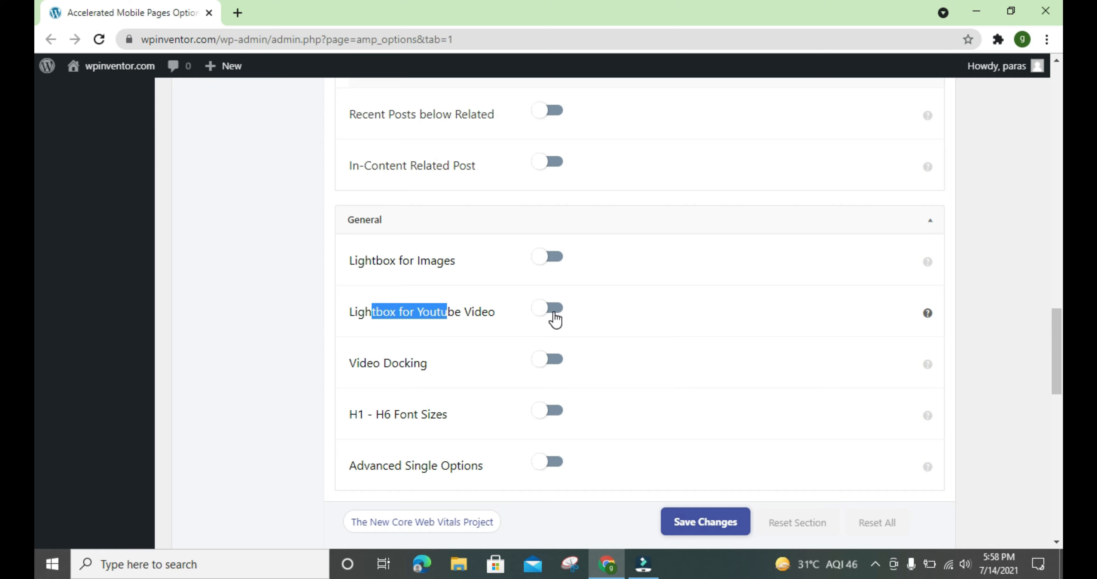
scroll(512, 366, down, 2)
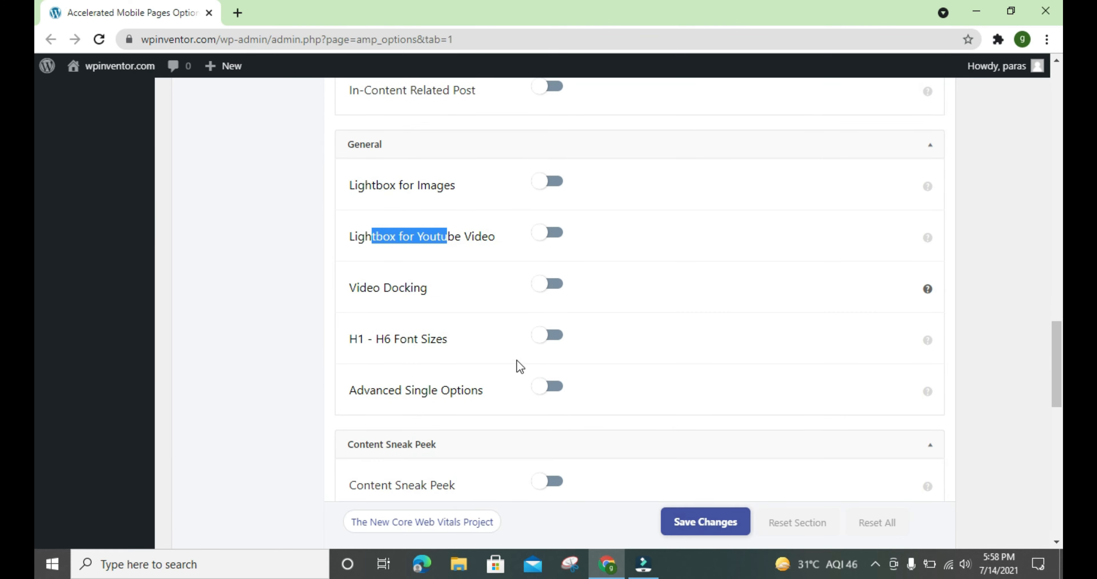
click(548, 336)
scroll(547, 345, down, 2)
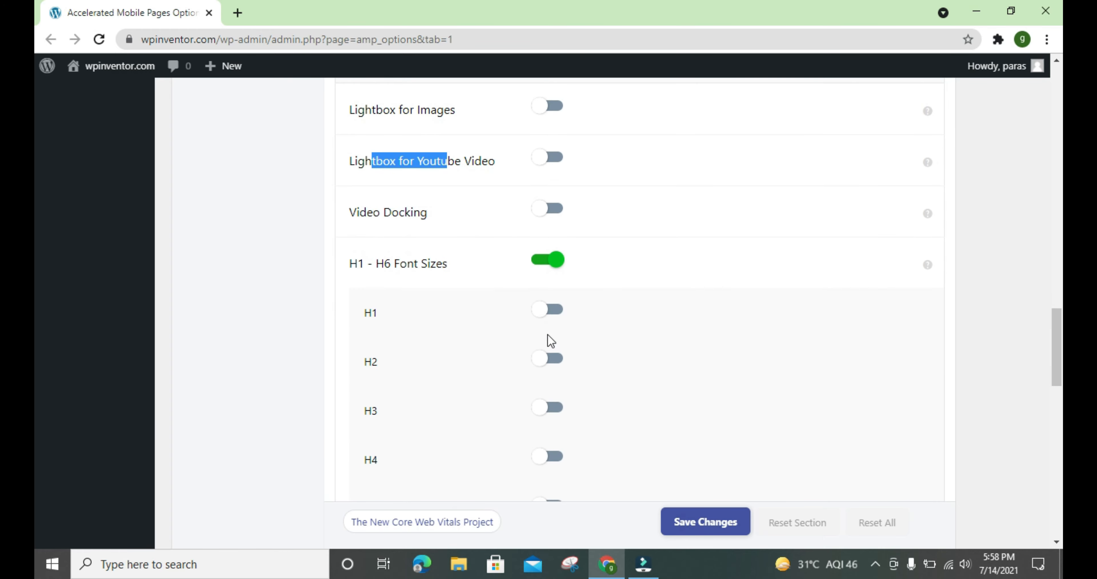
click(554, 310)
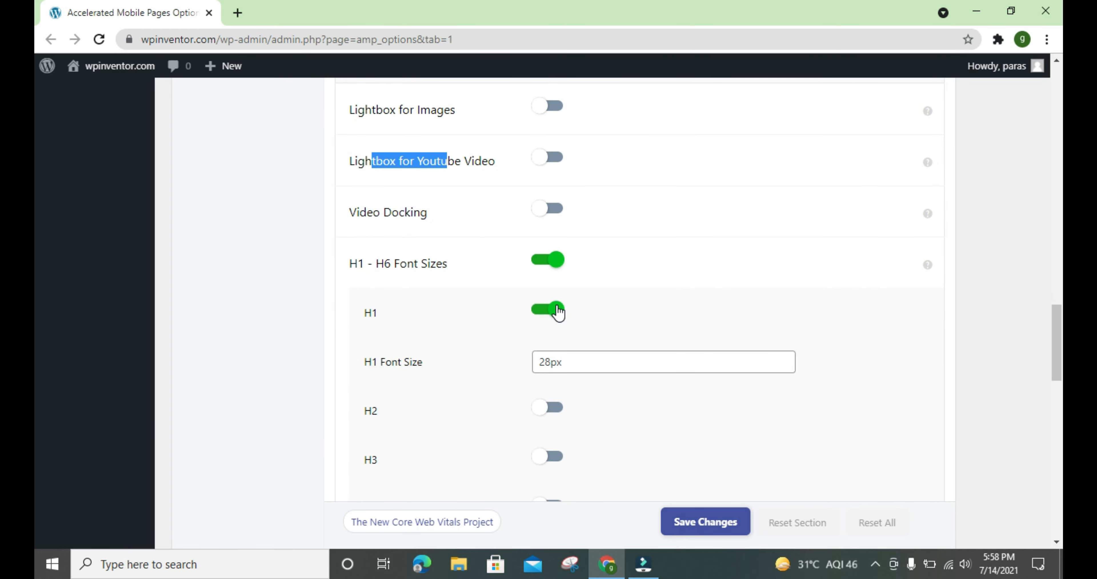
scroll(558, 313, down, 2)
click(552, 288)
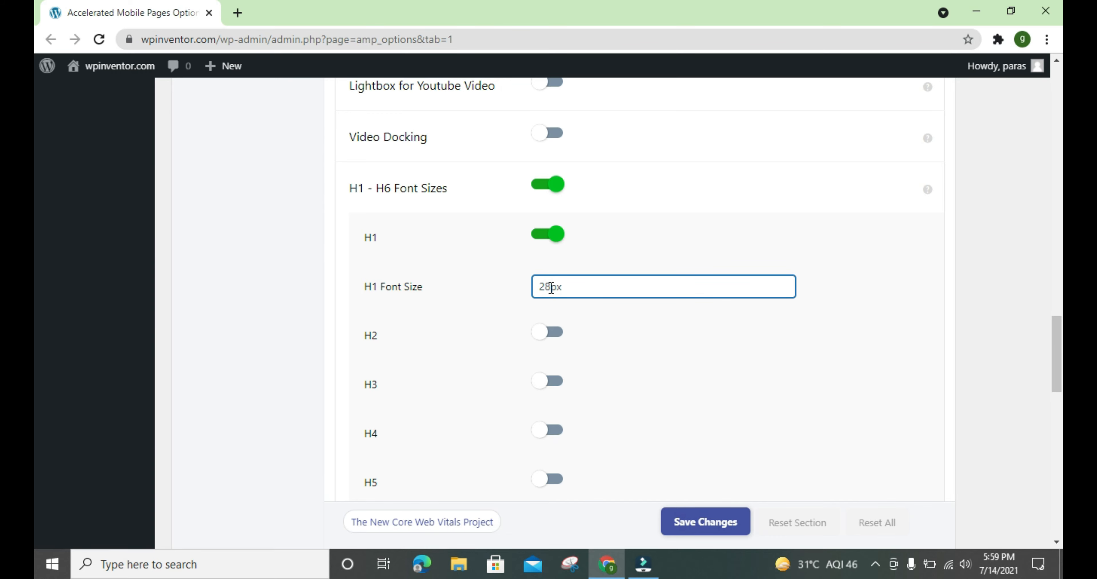
double_click(550, 287)
click(551, 288)
click(540, 187)
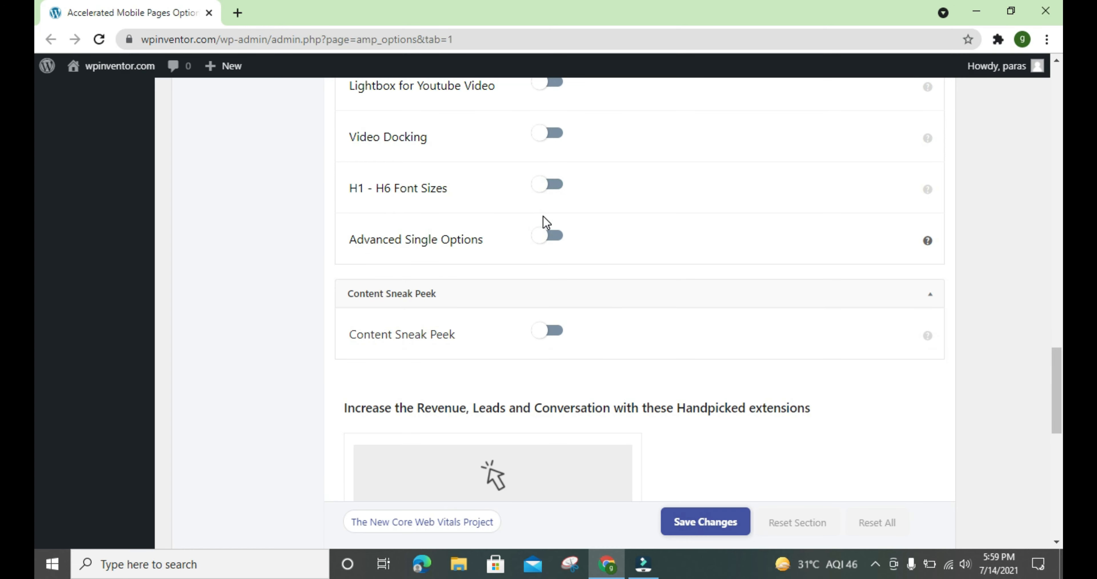
- Try Advanced Single Options to reveal the Underline on Links setting, switching the option off again
click(543, 241)
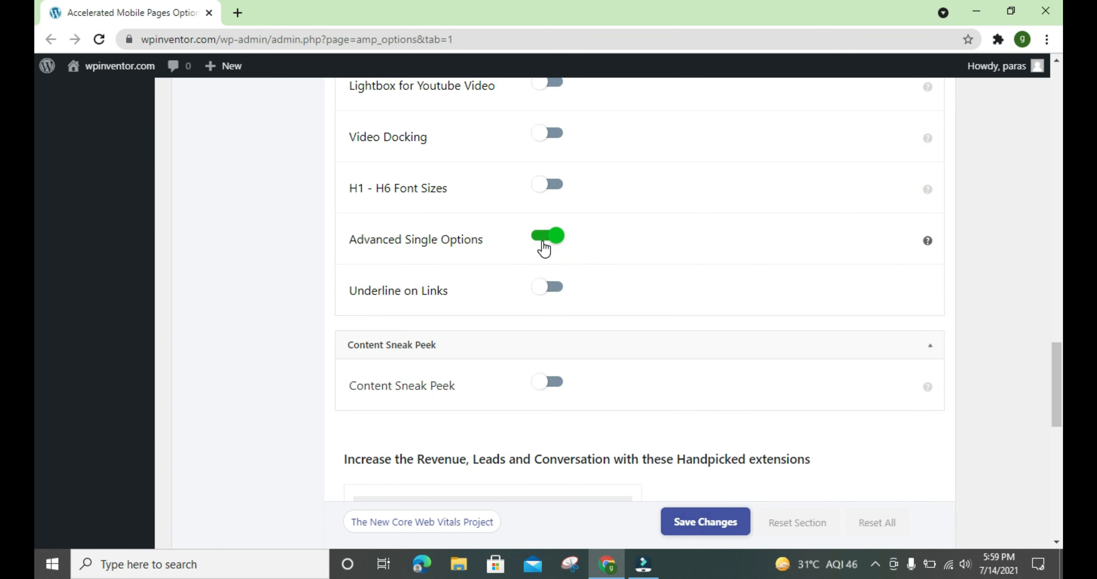
click(543, 242)
scroll(540, 260, down, 4)
- Open the Footer design settings and turn off the Credit link
scroll(540, 260, up, 11)
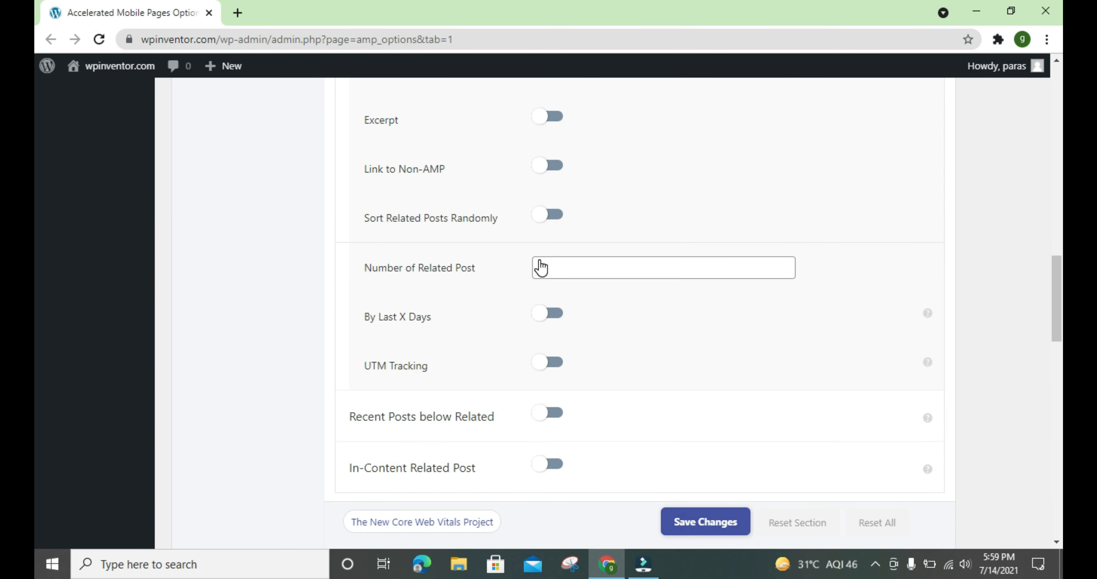
scroll(541, 267, up, 10)
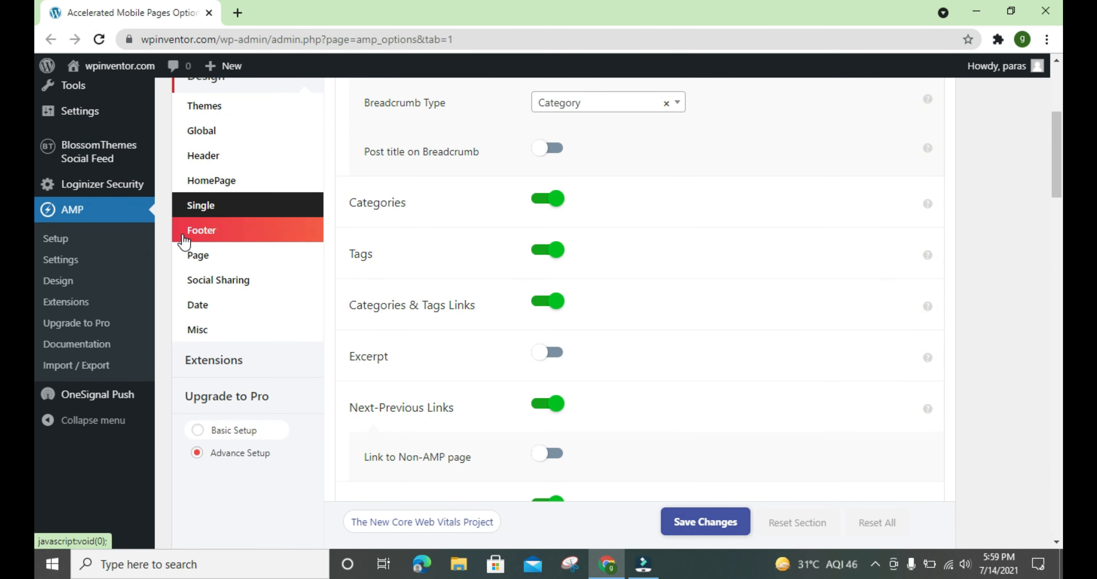
click(184, 238)
scroll(409, 251, up, 3)
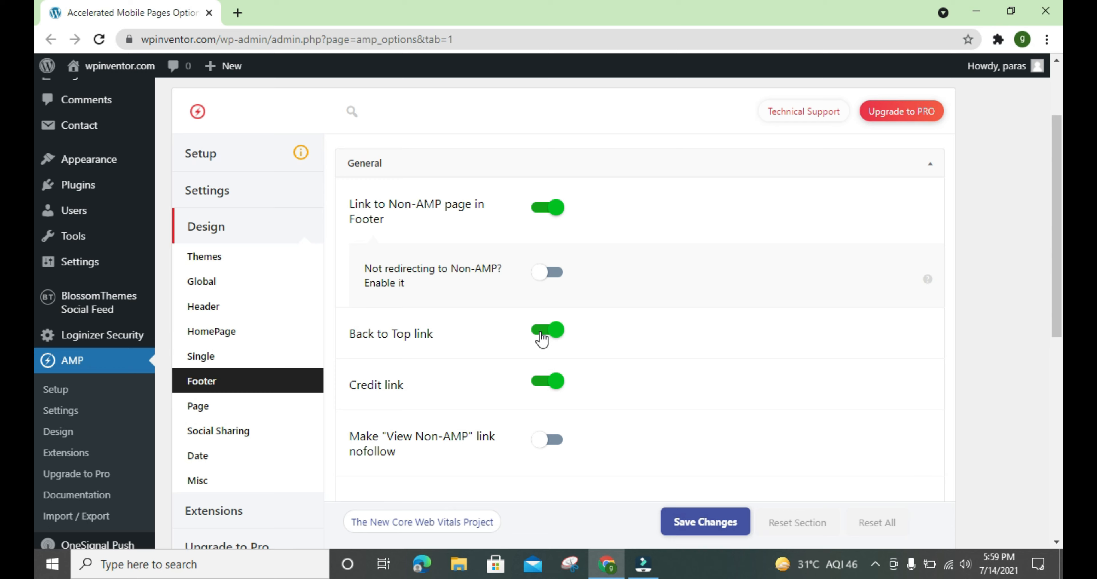
scroll(658, 334, down, 2)
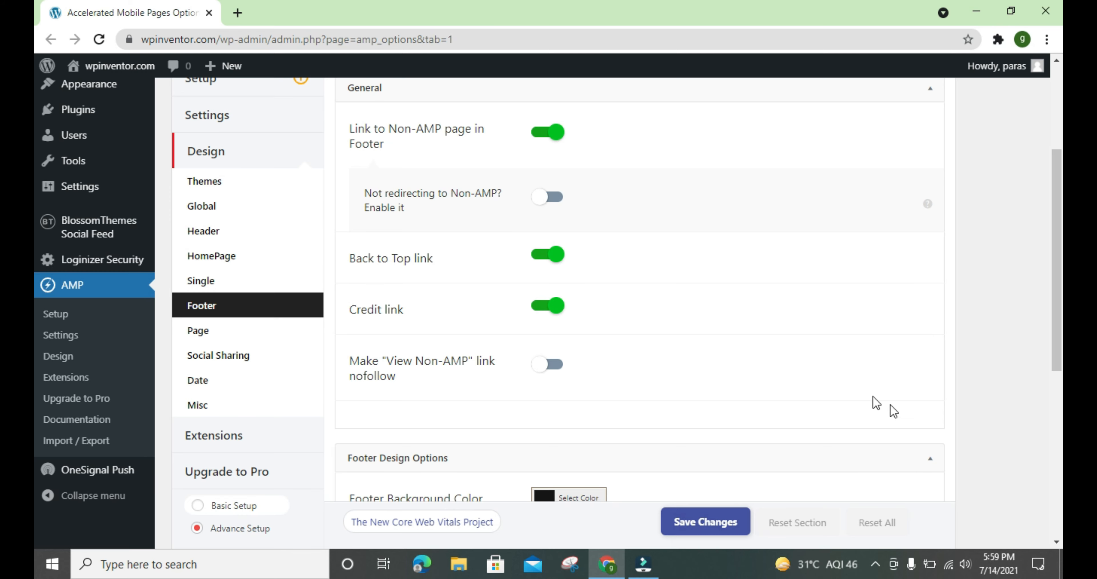
click(540, 309)
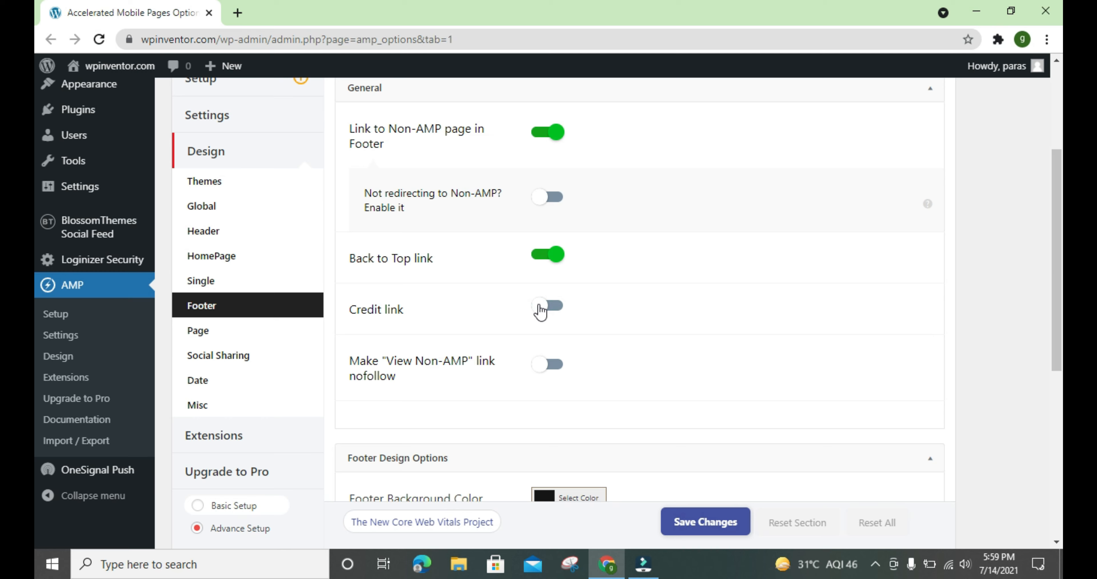
- Review the Footer Design Options, from Footer Background Color to Footer Powered by Color
scroll(540, 311, down, 5)
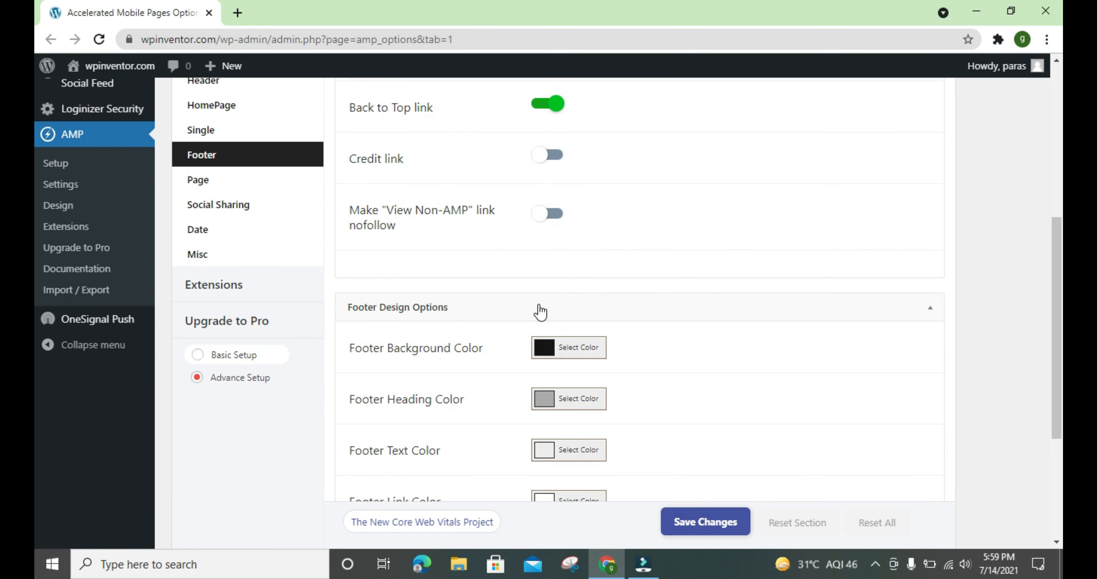
scroll(471, 322, down, 3)
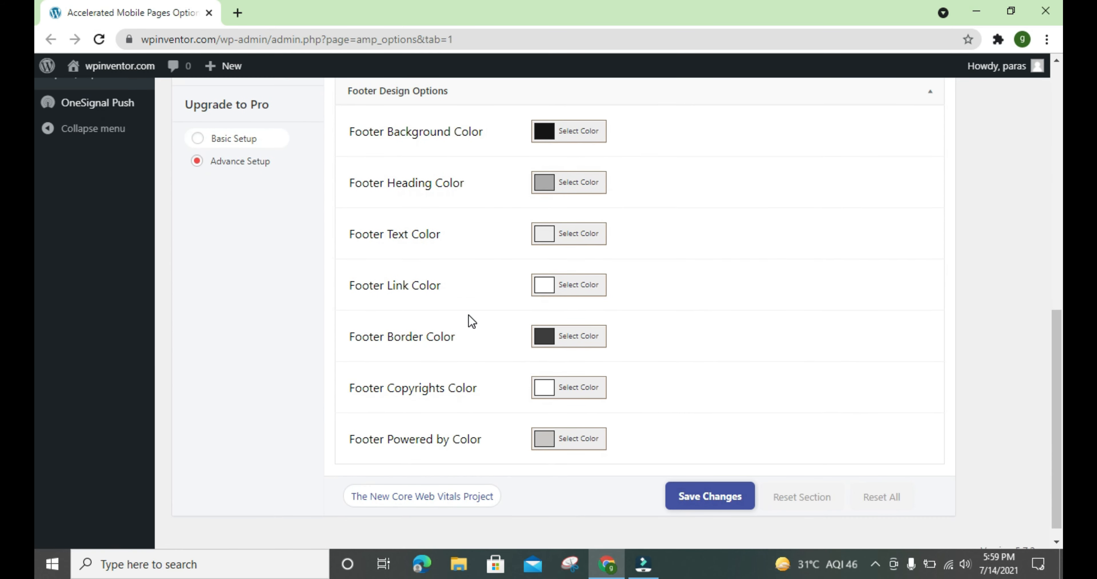
drag(343, 137, 454, 393)
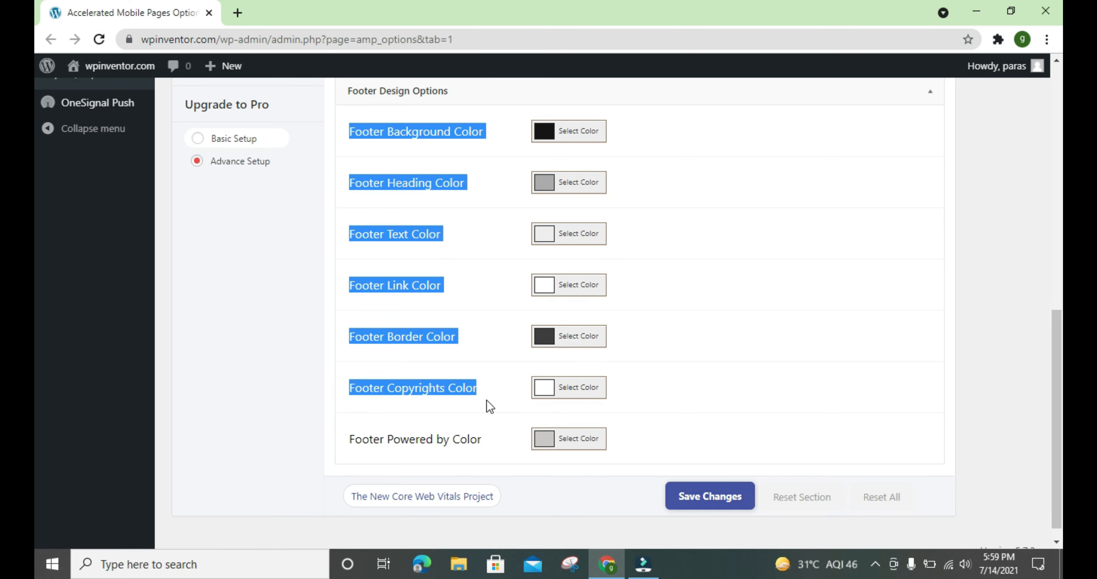
scroll(483, 396, down, 1)
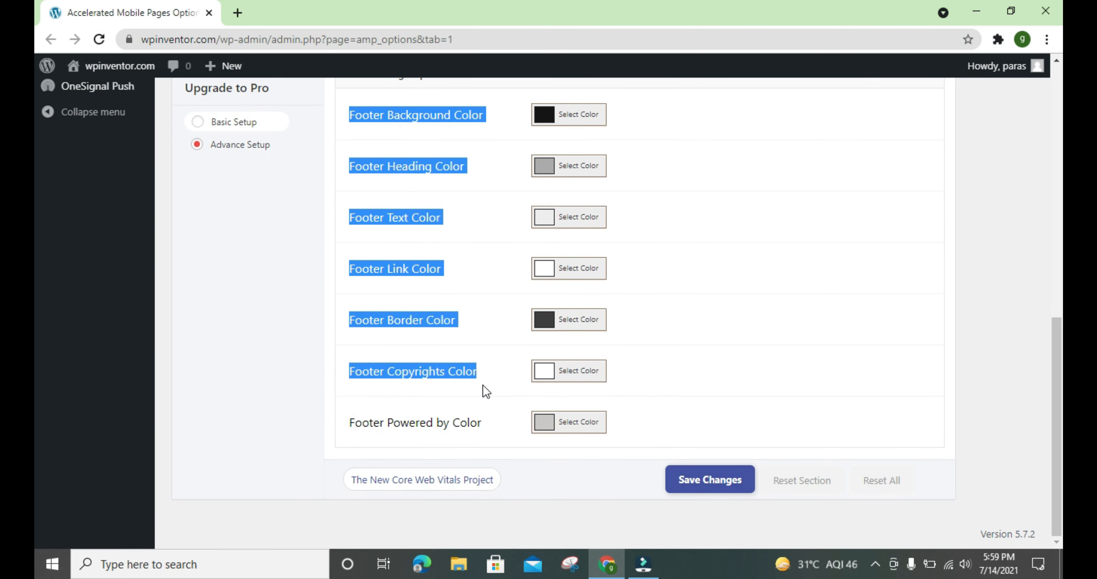
- Open the Page design settings and review the General options from Breadcrumbs to Sticky Social Icons
scroll(482, 385, up, 8)
click(274, 340)
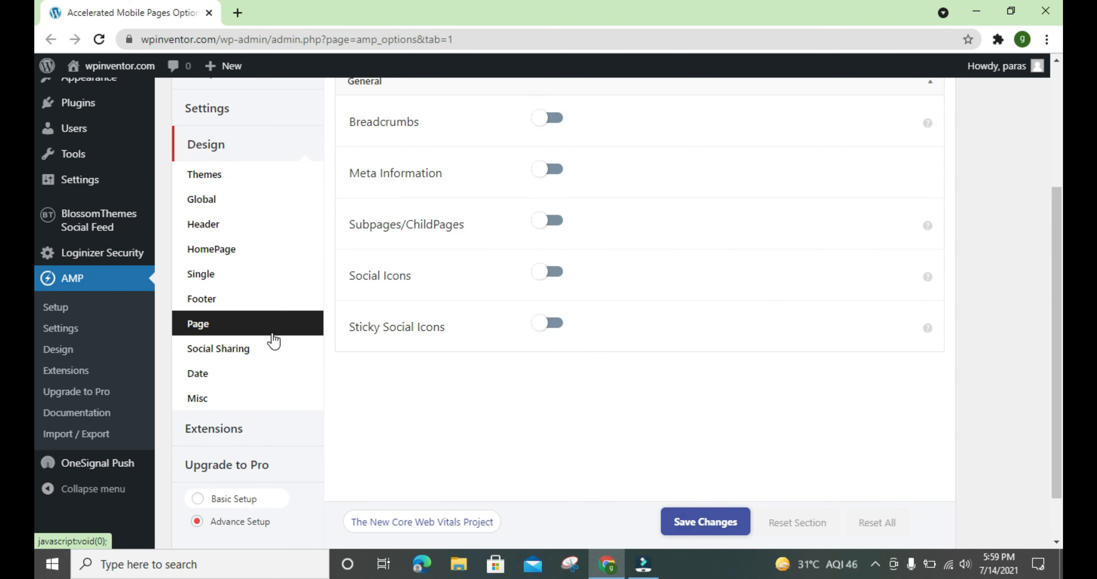
scroll(614, 416, up, 5)
scroll(539, 340, down, 1)
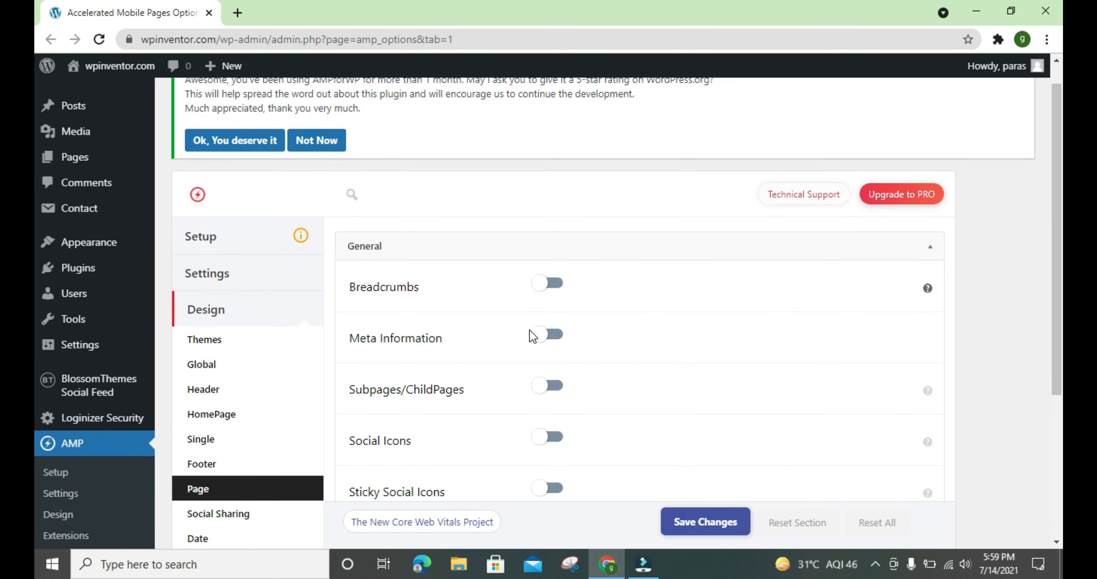
scroll(533, 337, down, 3)
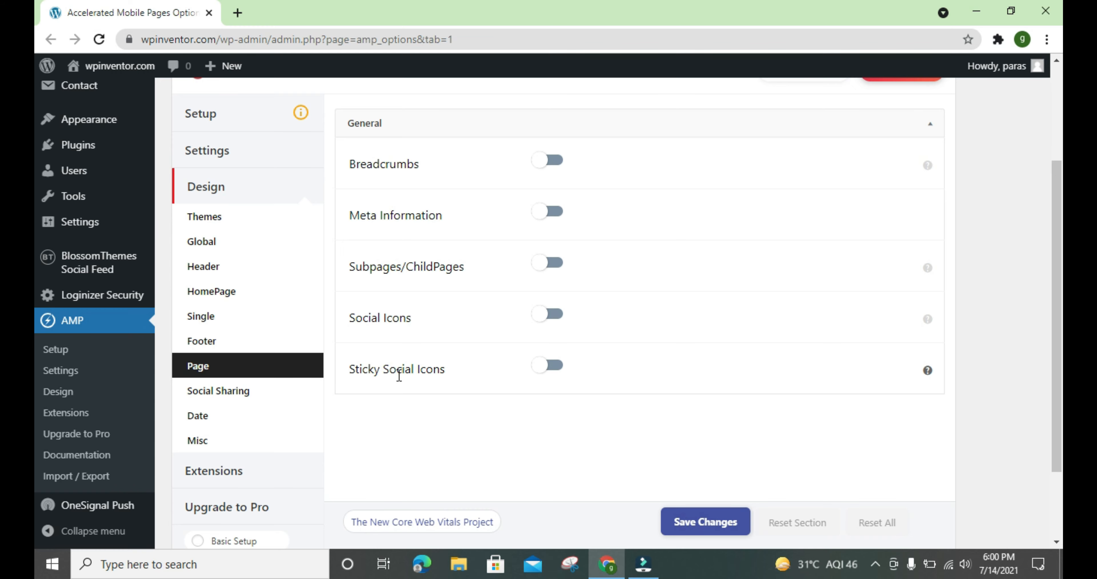
- Open the Social Sharing design settings and turn off Social Share
click(275, 403)
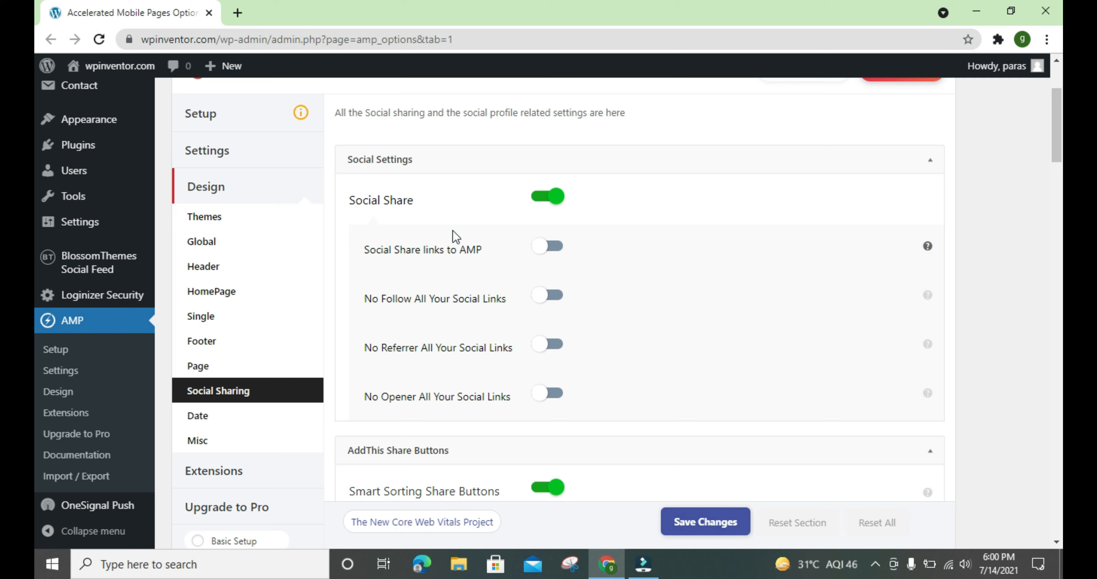
click(538, 206)
scroll(538, 204, down, 5)
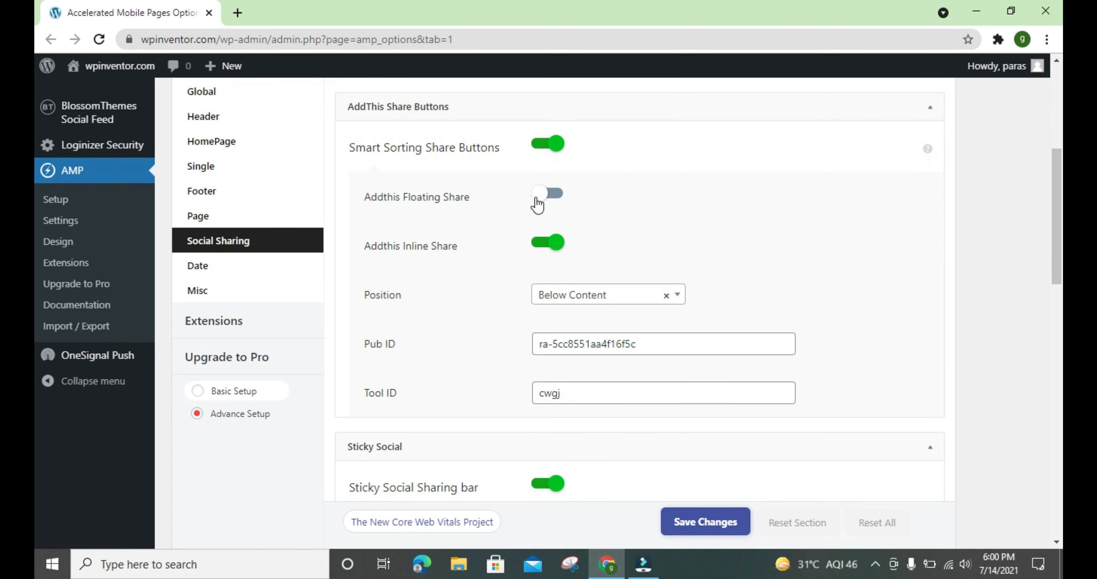
- Review the Sticky Social section with its Sticky Social Sharing bar option, leaving the section expanded
scroll(536, 198, down, 3)
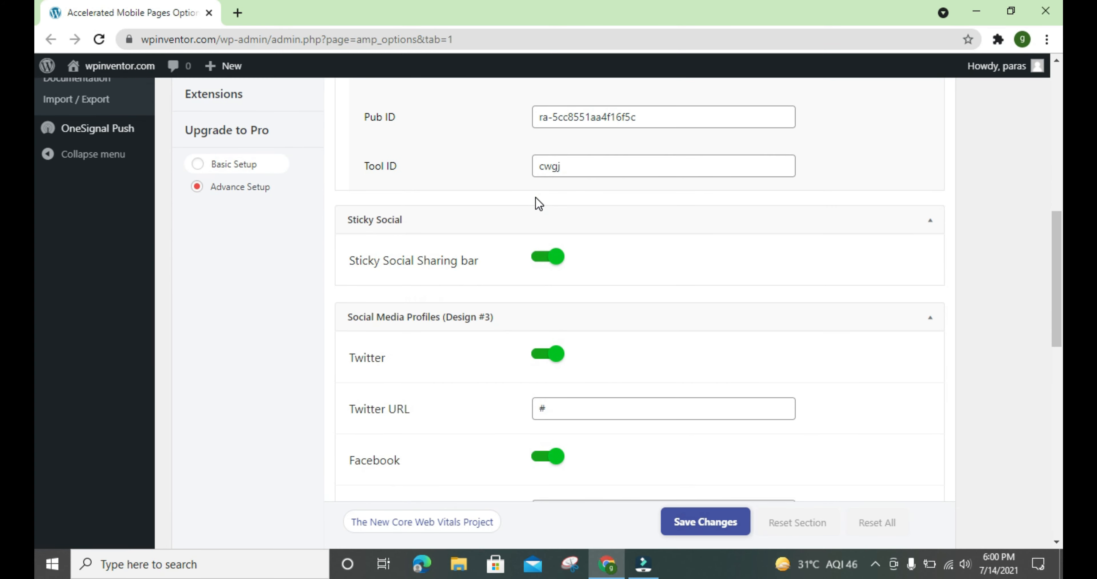
drag(341, 225, 399, 226)
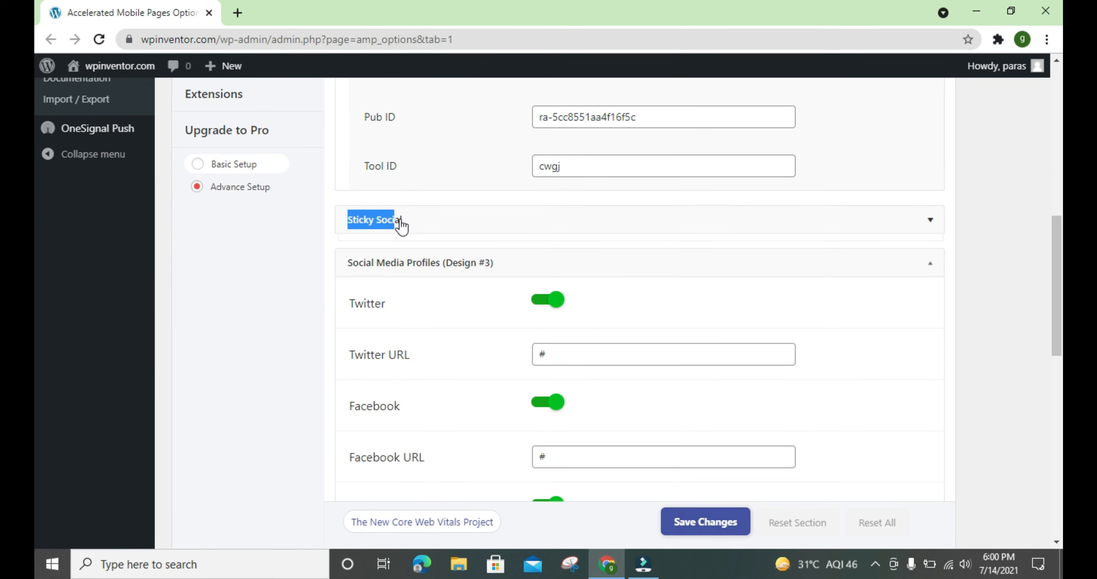
click(421, 225)
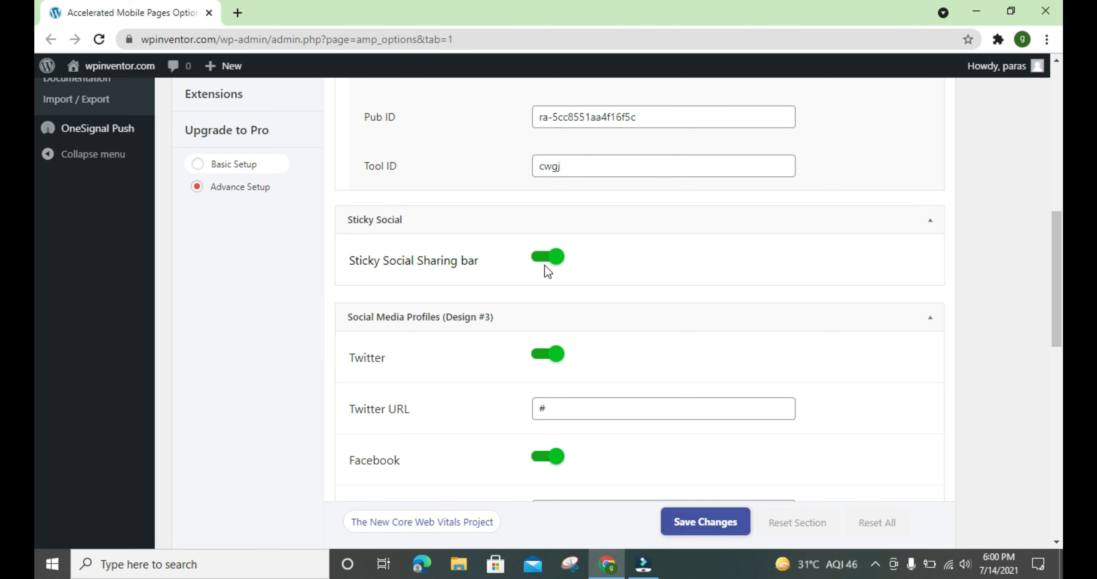
- Review the Twitter, Facebook and Pintrest URL fields under Social Media Profiles and try the Instagram profile, switching it off again
scroll(514, 321, down, 3)
scroll(481, 319, down, 2)
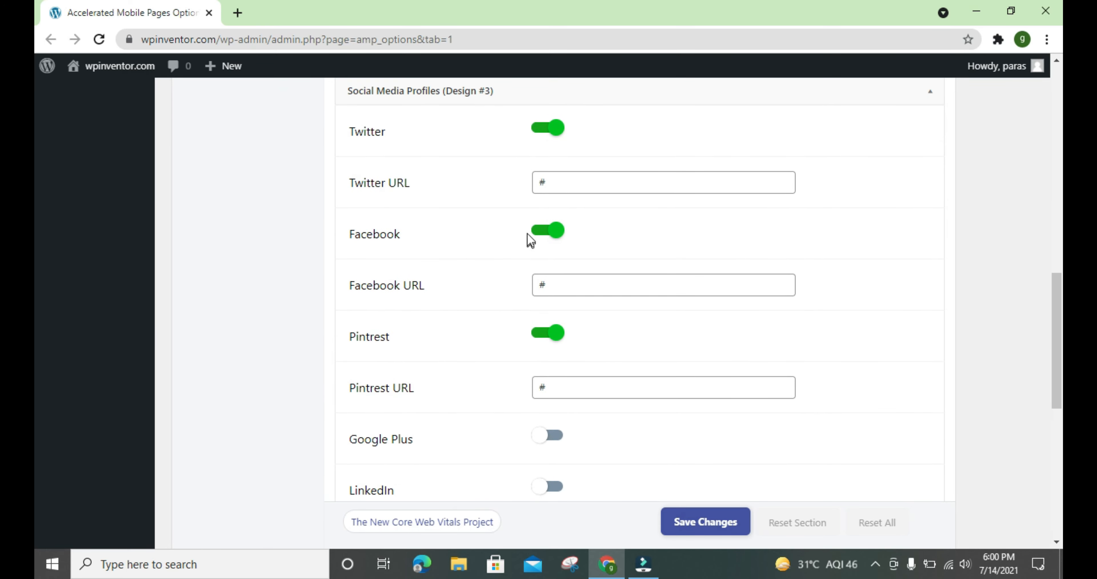
double_click(562, 189)
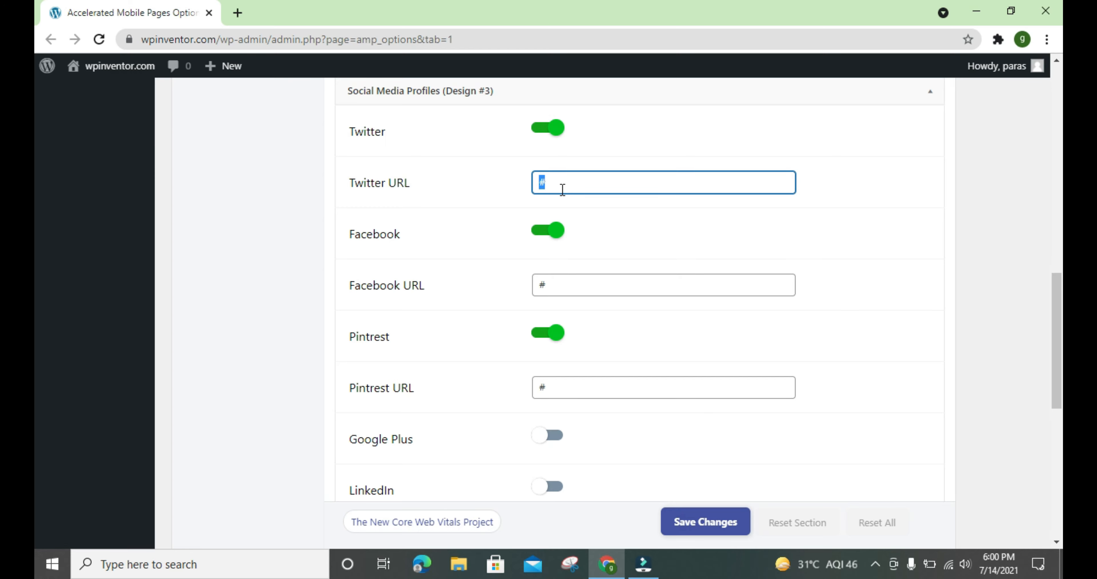
double_click(562, 281)
double_click(571, 381)
scroll(571, 382, down, 7)
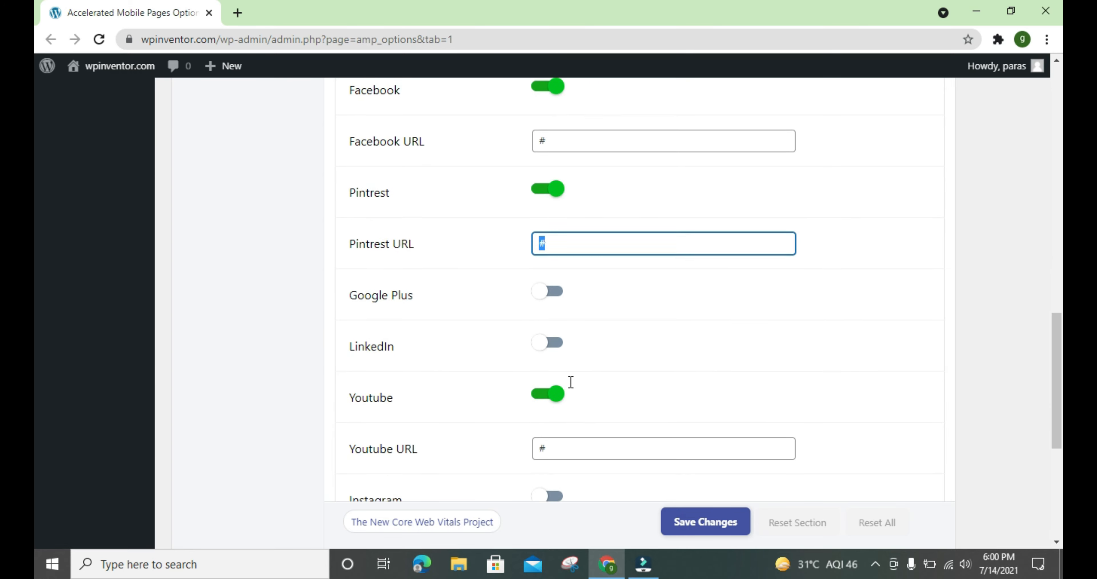
click(550, 339)
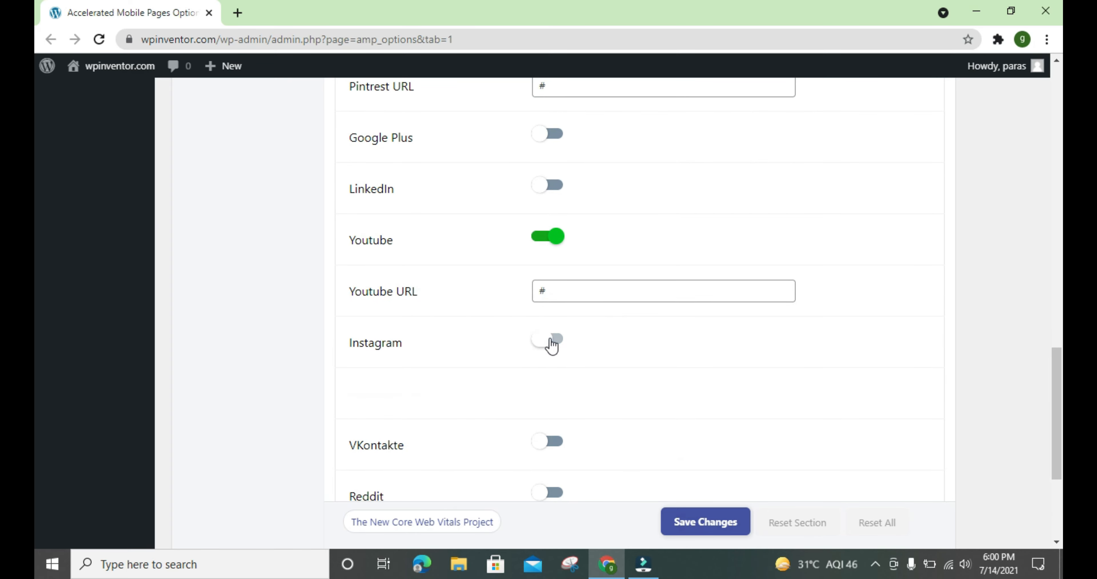
click(551, 343)
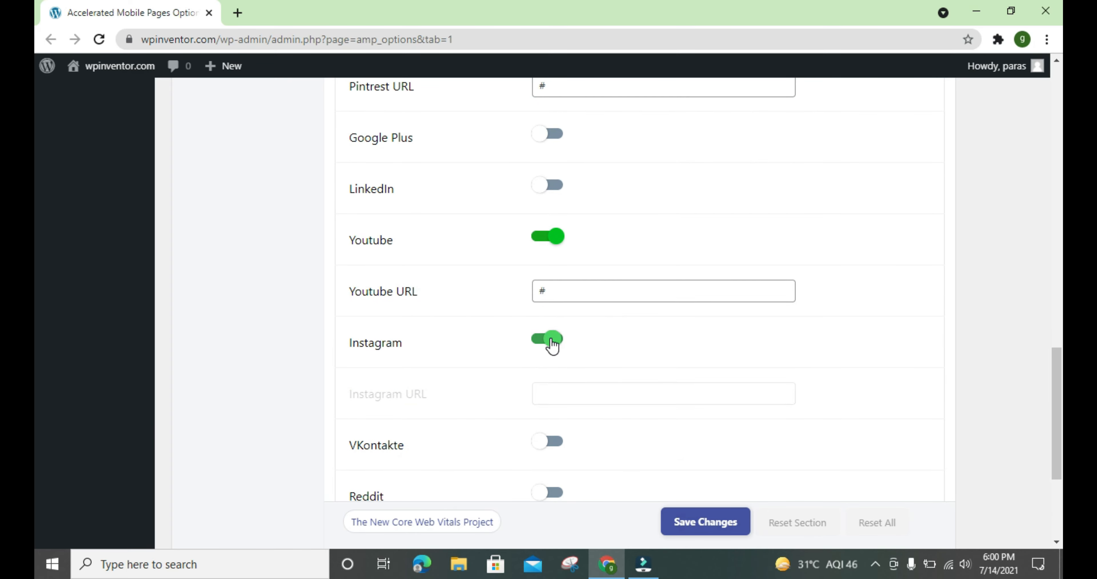
- Turn off the Youtube, Pintrest, Facebook and Twitter profiles under Social Media Profiles
click(549, 244)
scroll(554, 249, up, 5)
click(550, 260)
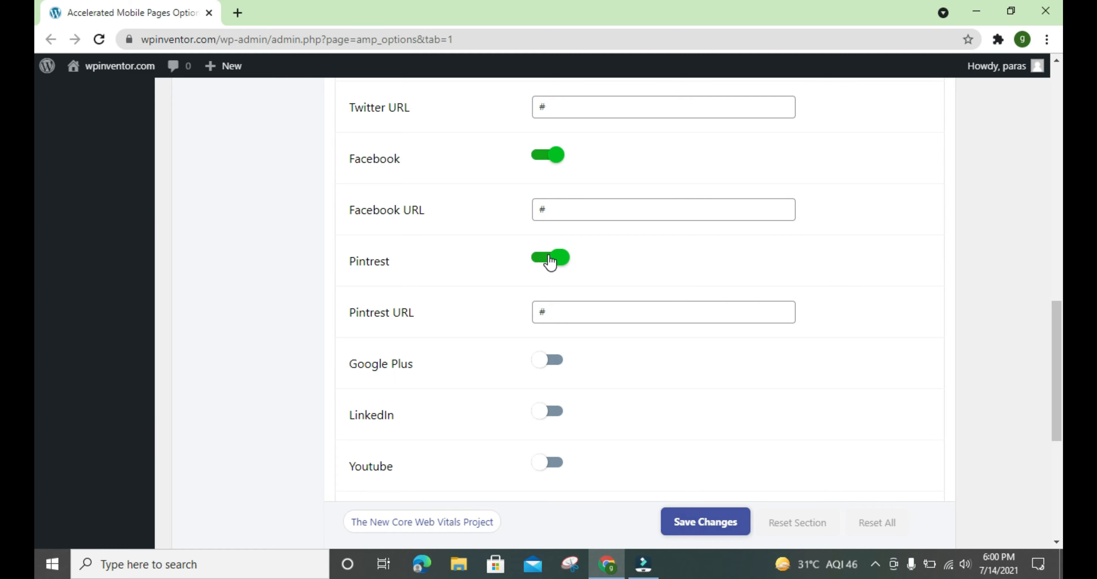
click(540, 157)
scroll(541, 184, up, 3)
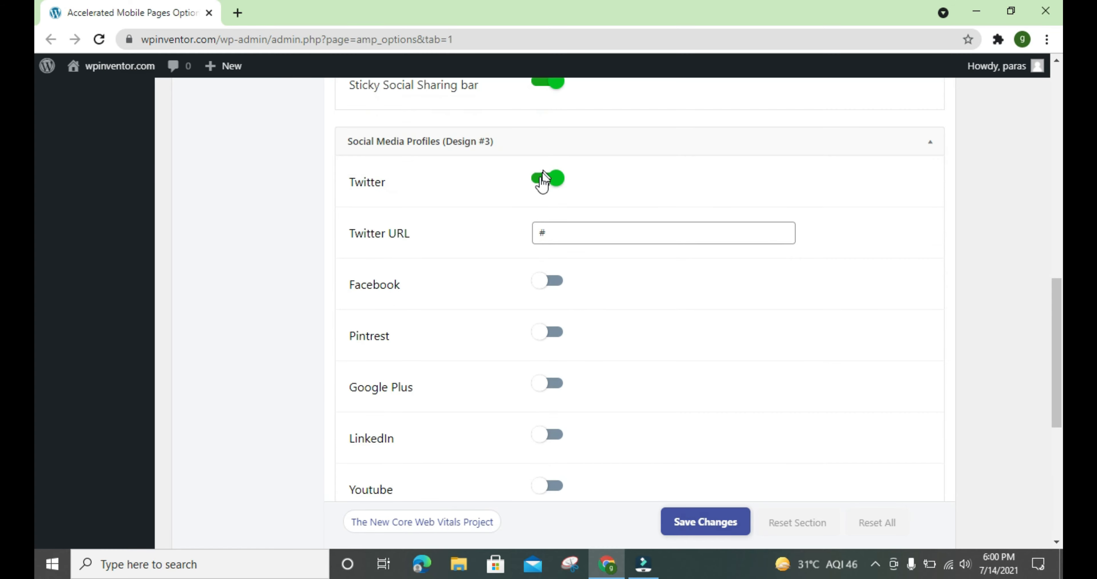
click(547, 205)
scroll(483, 279, down, 6)
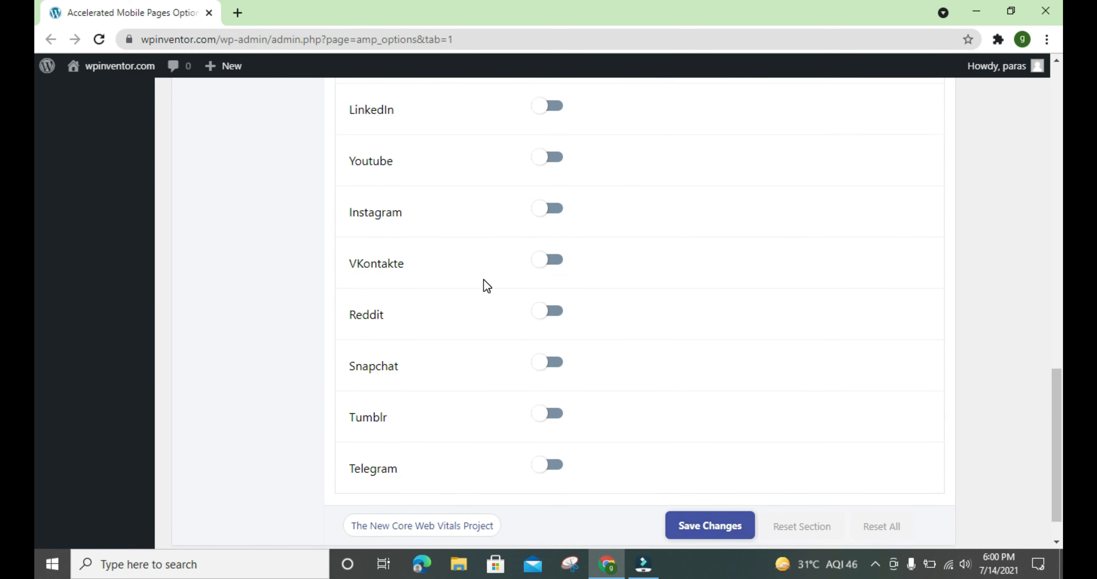
- Open the Date design settings and review the Date in Posts option
scroll(484, 279, up, 15)
scroll(234, 334, down, 3)
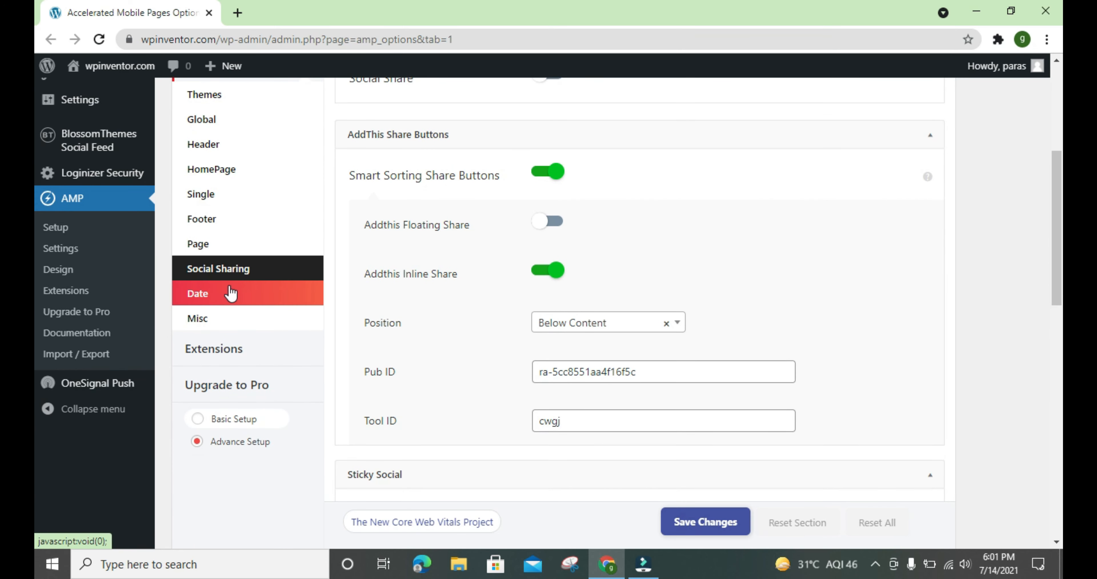
click(255, 293)
scroll(474, 273, up, 5)
scroll(477, 285, down, 2)
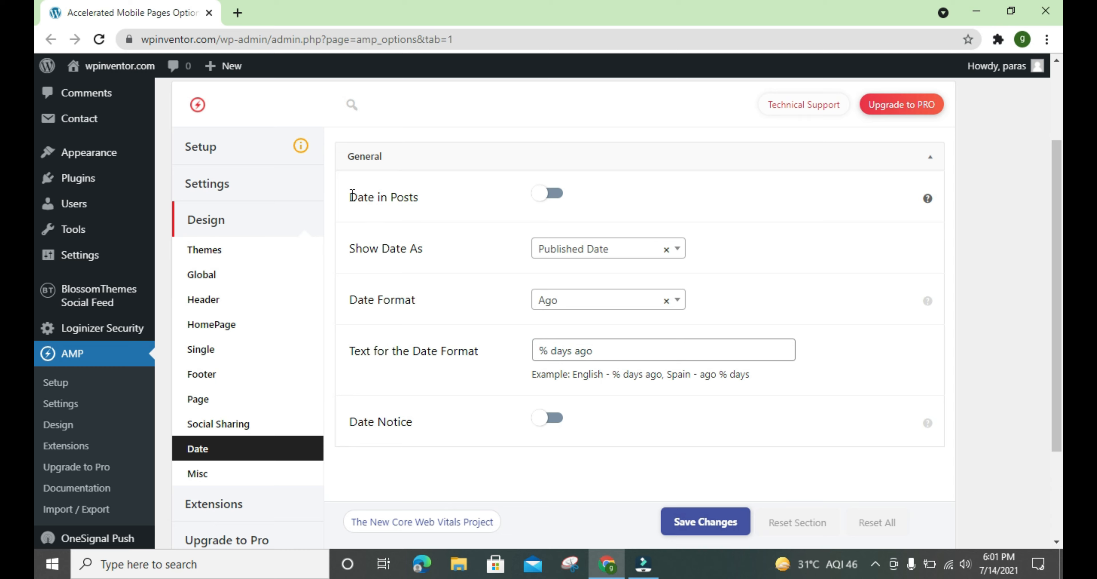
drag(350, 195, 426, 204)
click(391, 204)
- Review the choices offered for Show Date As and Date Format, keeping Published Date and Ago
click(563, 254)
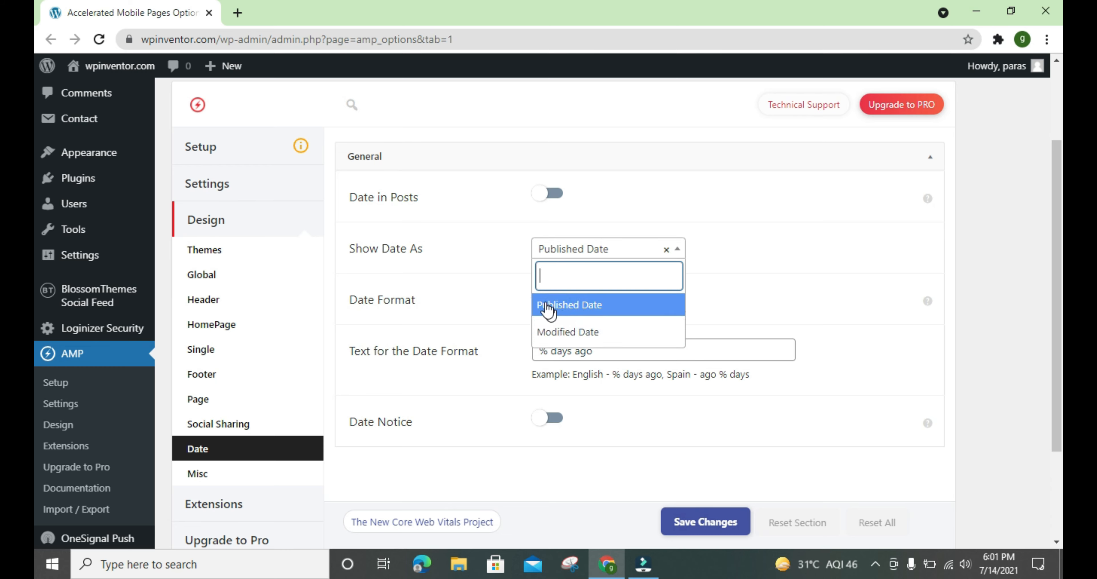
click(501, 258)
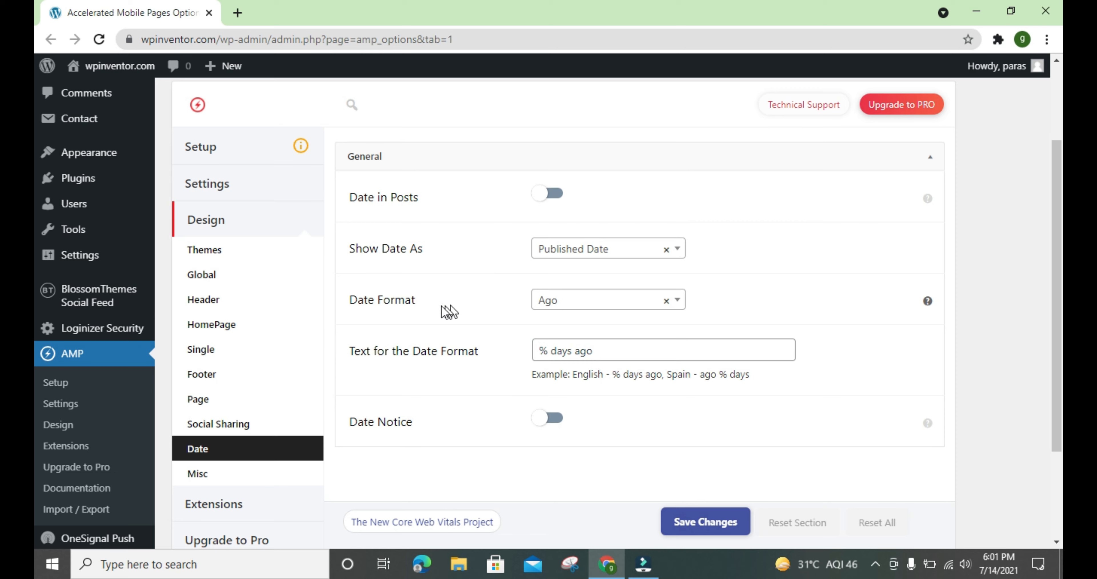
click(562, 306)
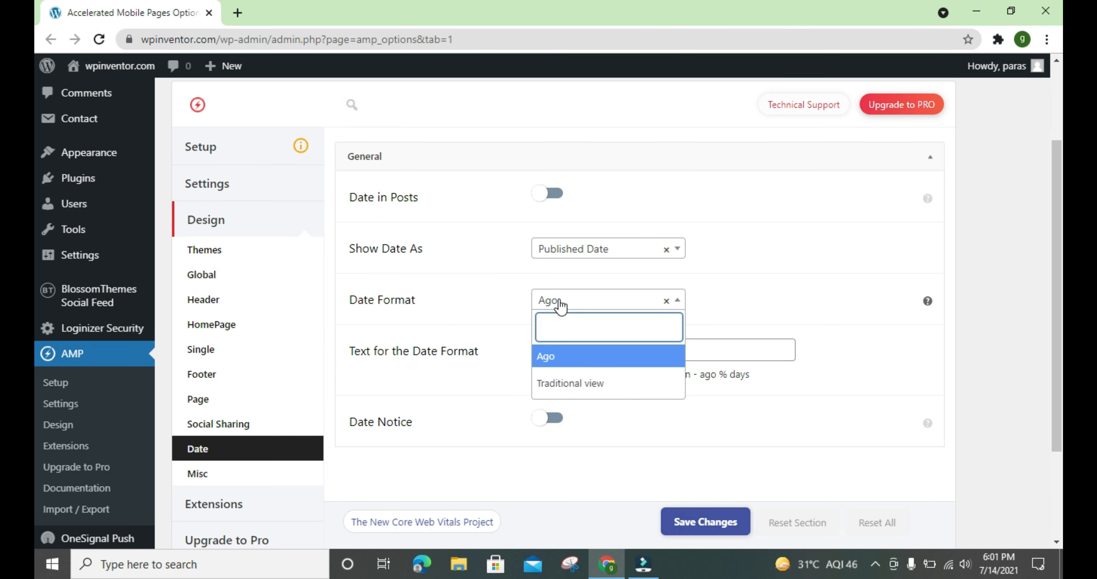
click(561, 306)
scroll(507, 340, down, 3)
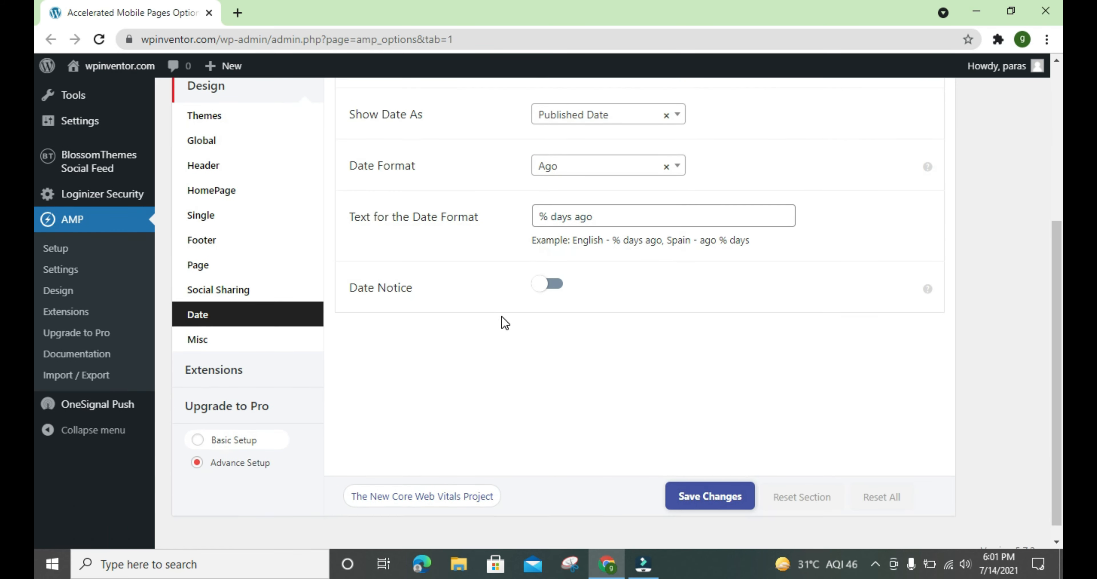
- Open the Misc design settings and try RTL Support, switching it off again
click(226, 342)
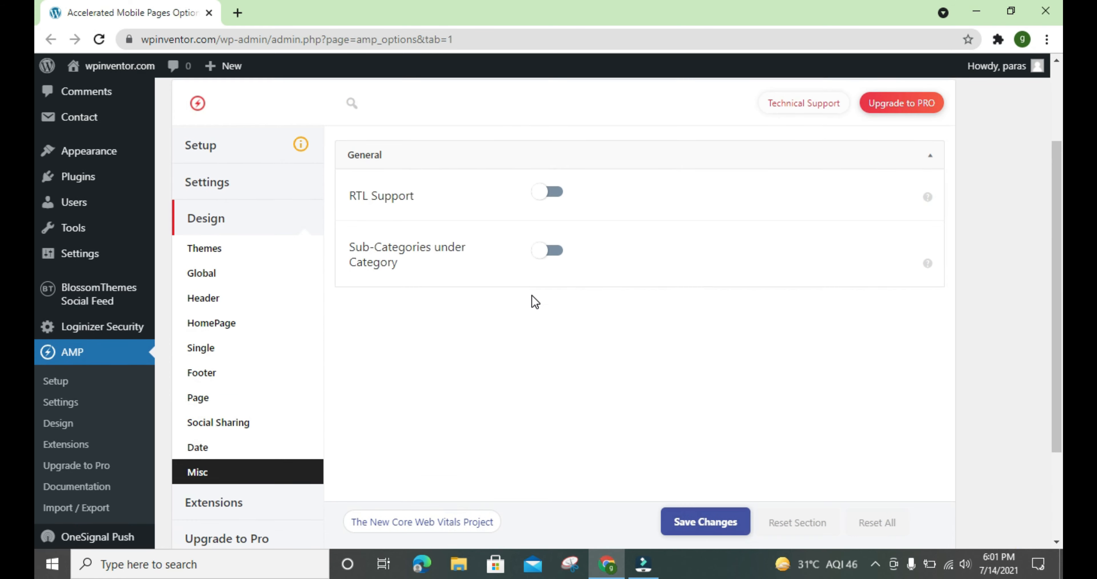
click(553, 213)
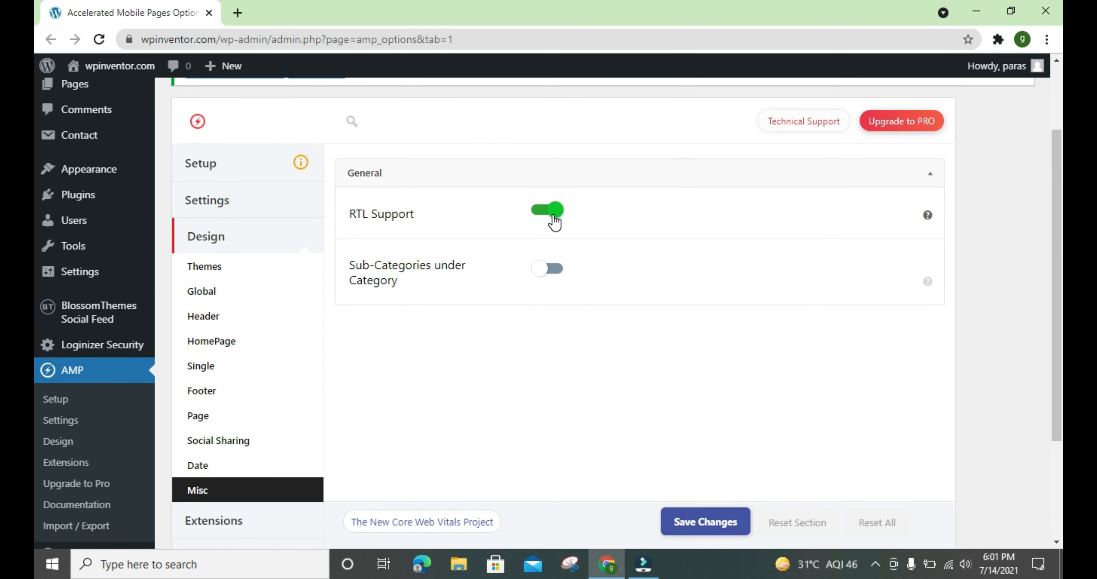
click(554, 217)
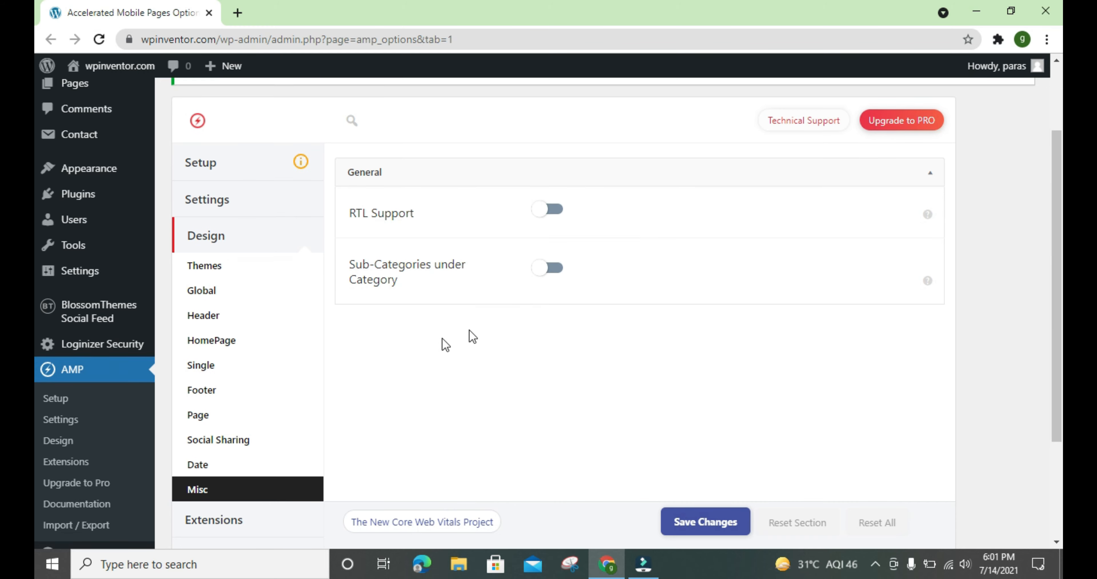
- Open the AMP extensions list and browse all the available extensions and their prices
scroll(426, 349, down, 3)
click(270, 389)
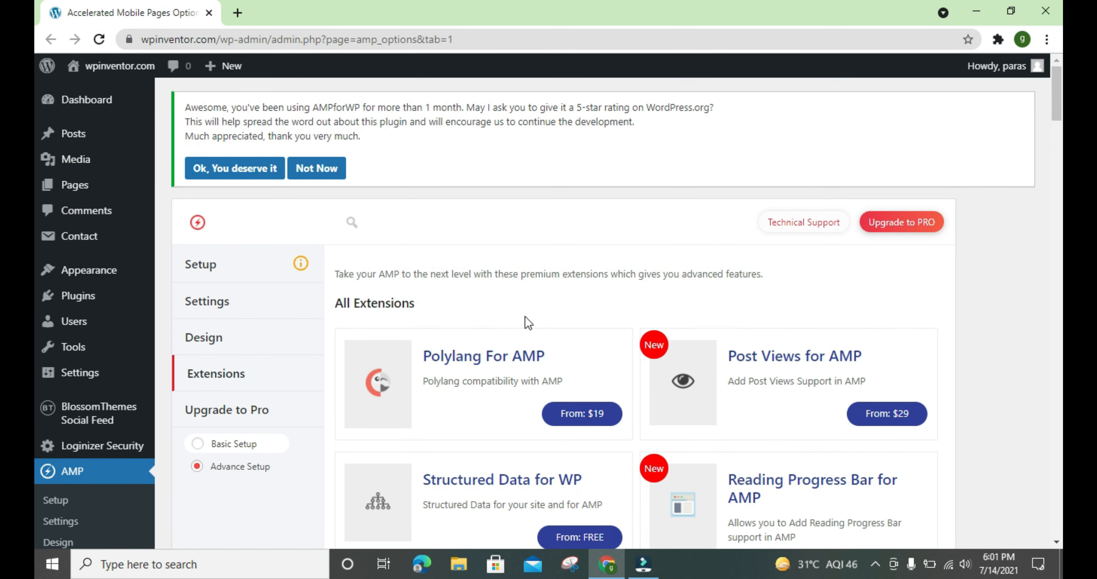
scroll(526, 316, down, 3)
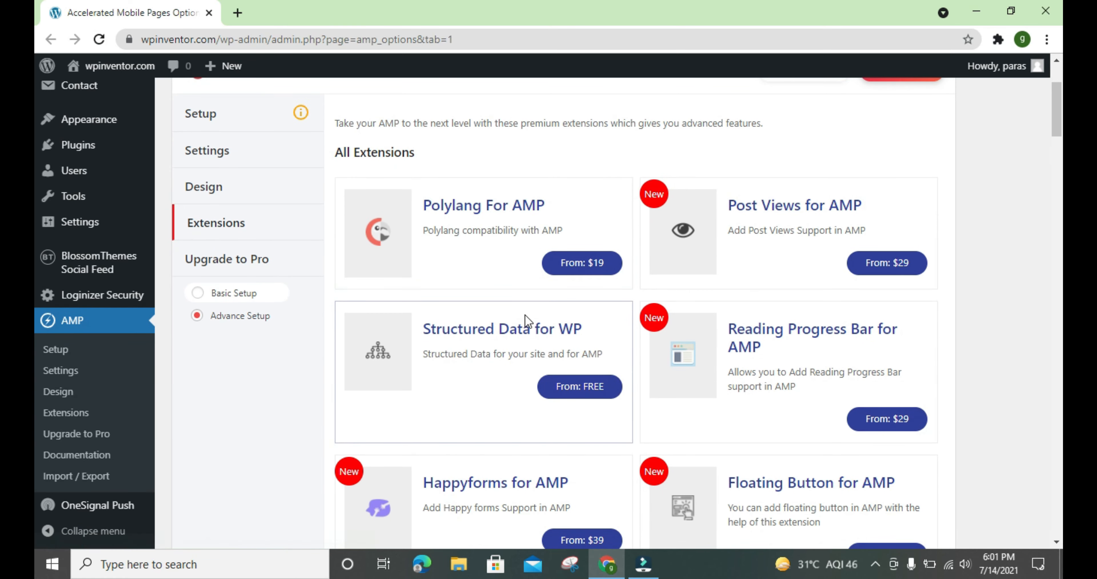
scroll(528, 322, down, 2)
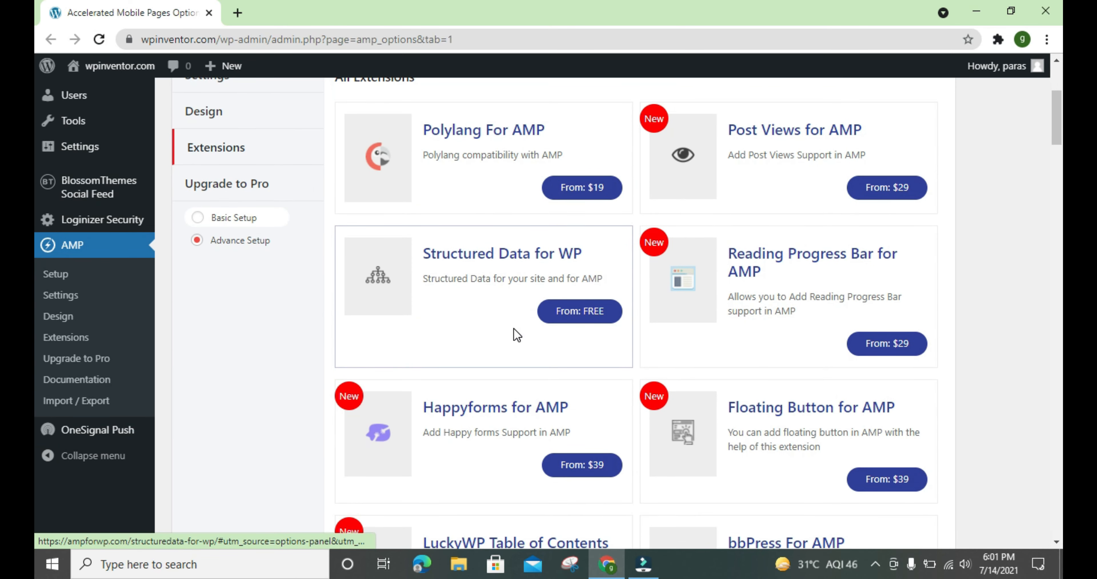
scroll(514, 329, down, 9)
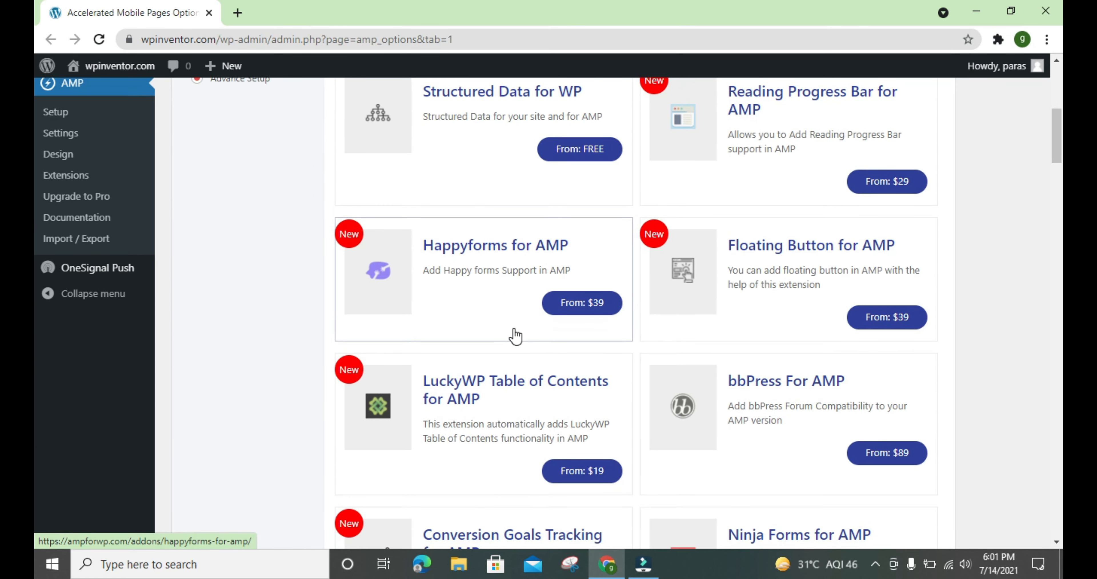
scroll(516, 337, down, 20)
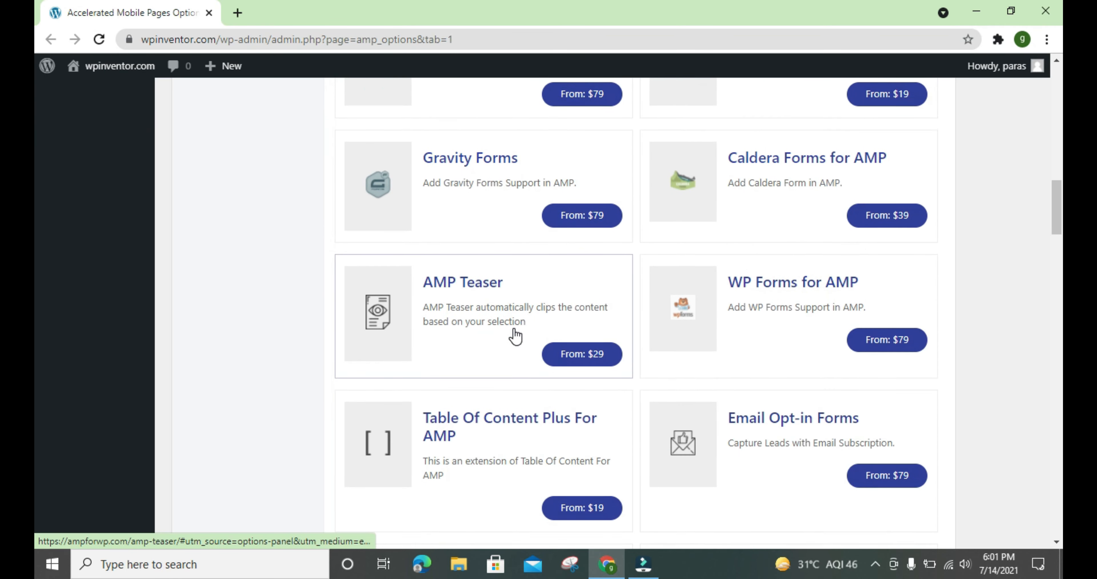
scroll(516, 336, down, 18)
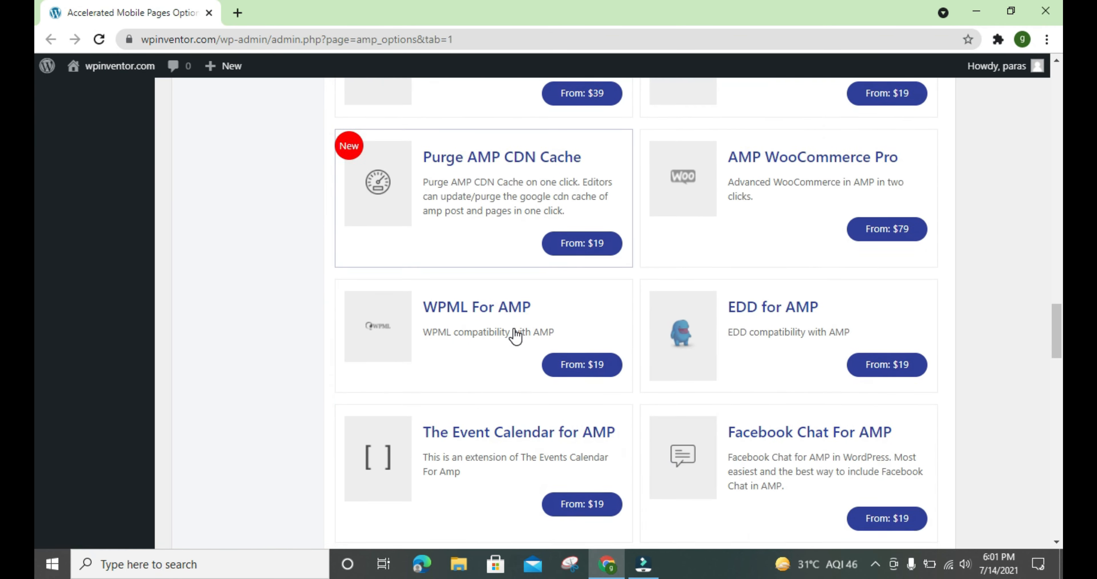
scroll(516, 336, down, 20)
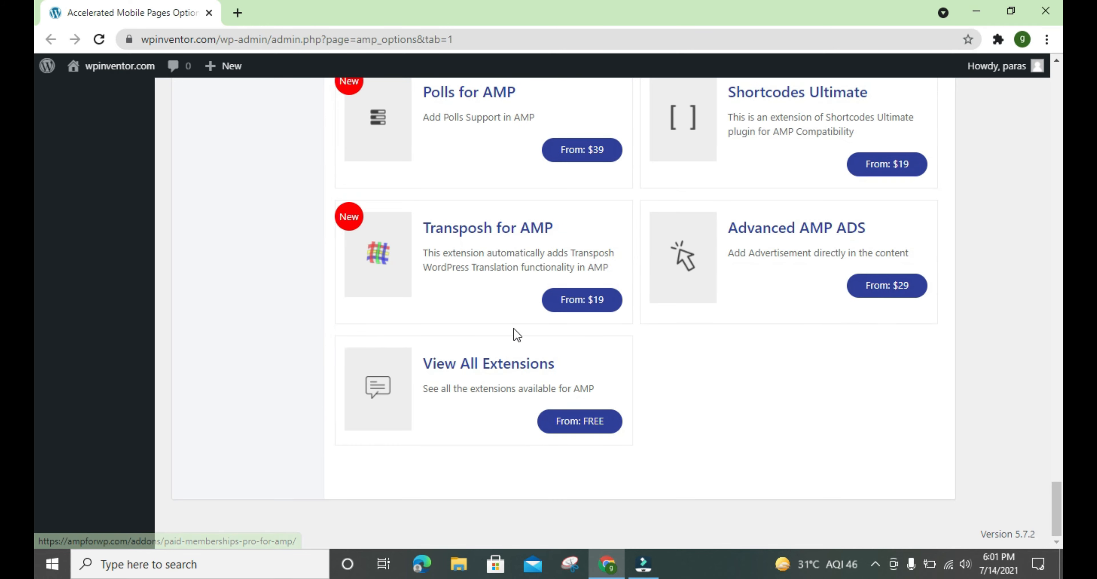
scroll(514, 336, up, 20)
scroll(514, 336, up, 20)
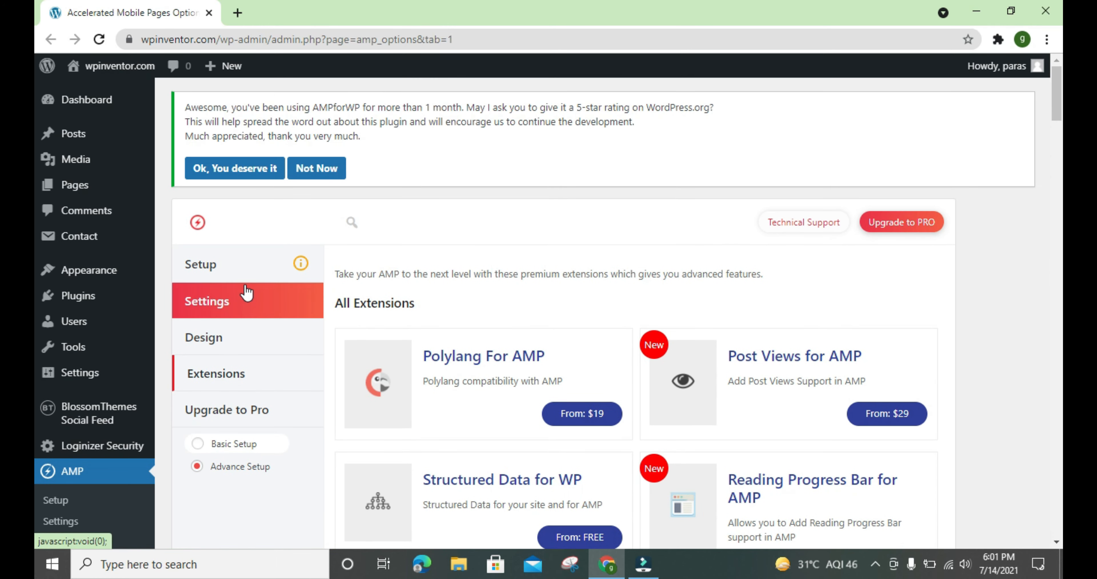
- Return to the general AMP settings, collapse Branding and AMP Support, and look through the Advertisement and SEO settings
click(246, 293)
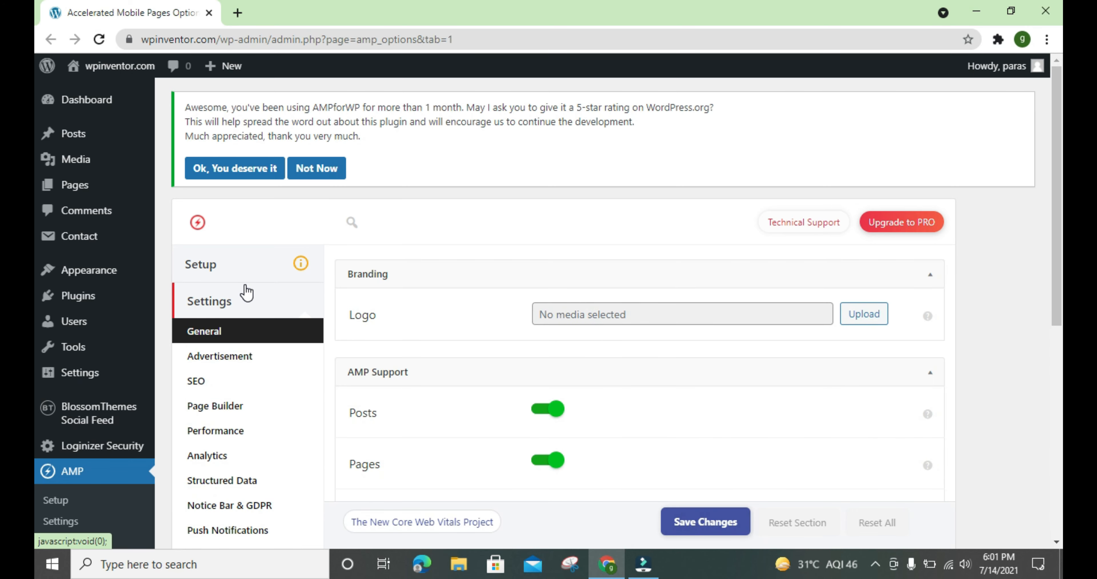
click(367, 281)
click(371, 319)
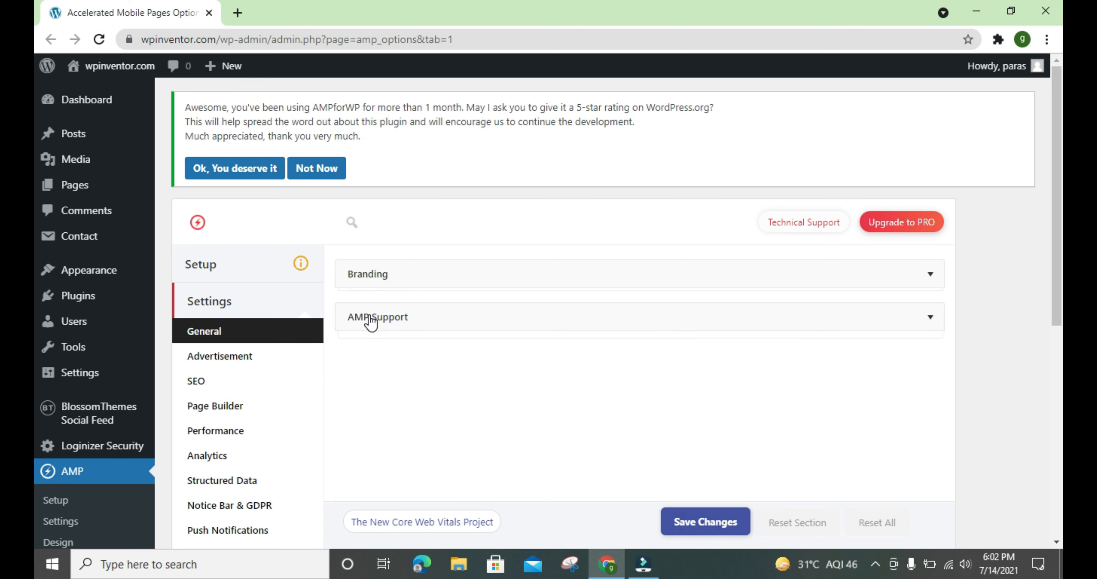
click(259, 369)
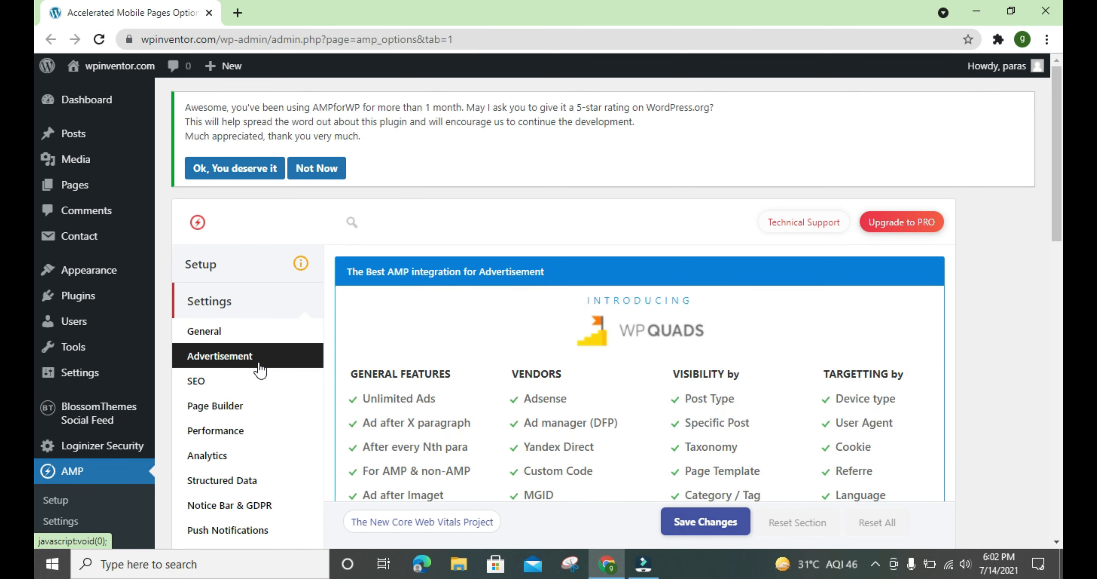
click(249, 393)
scroll(247, 386, down, 2)
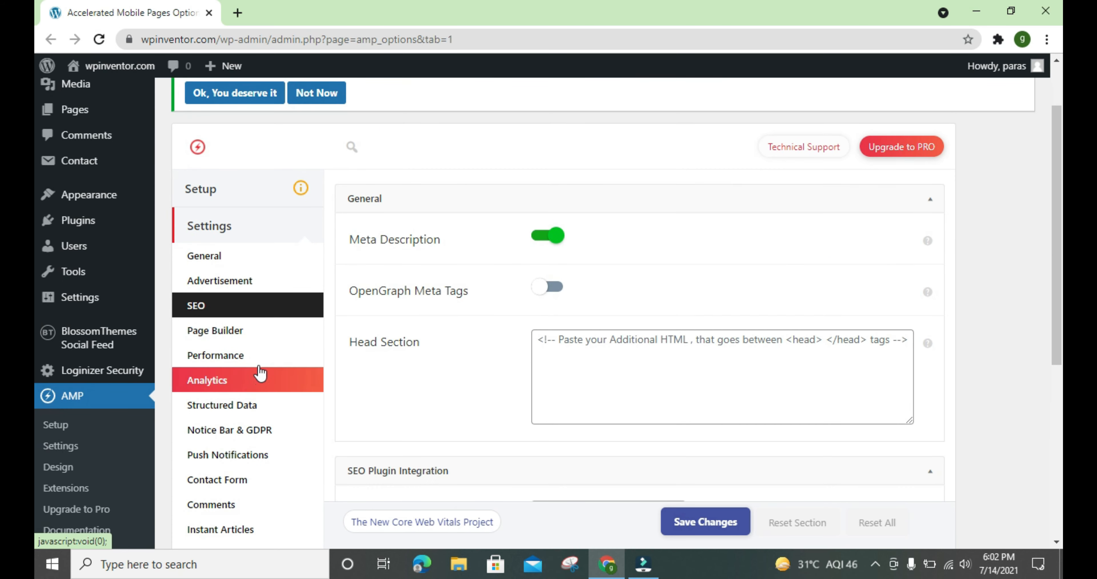